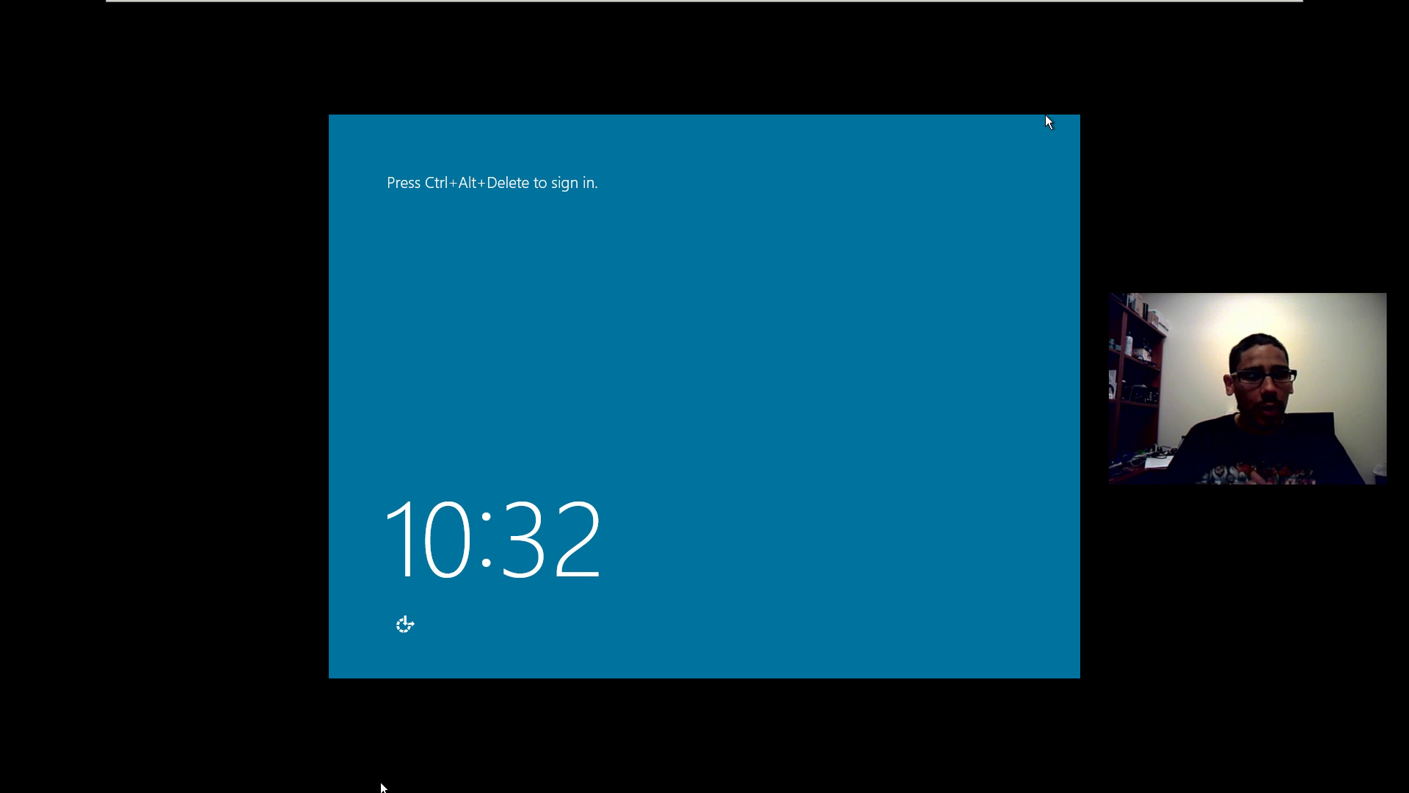
Step: Send Ctrl+Alt+Del to the VM via the VMware VM menu and enter the Administrator password
{"action": "left_click", "coordinate": [332, 606]}
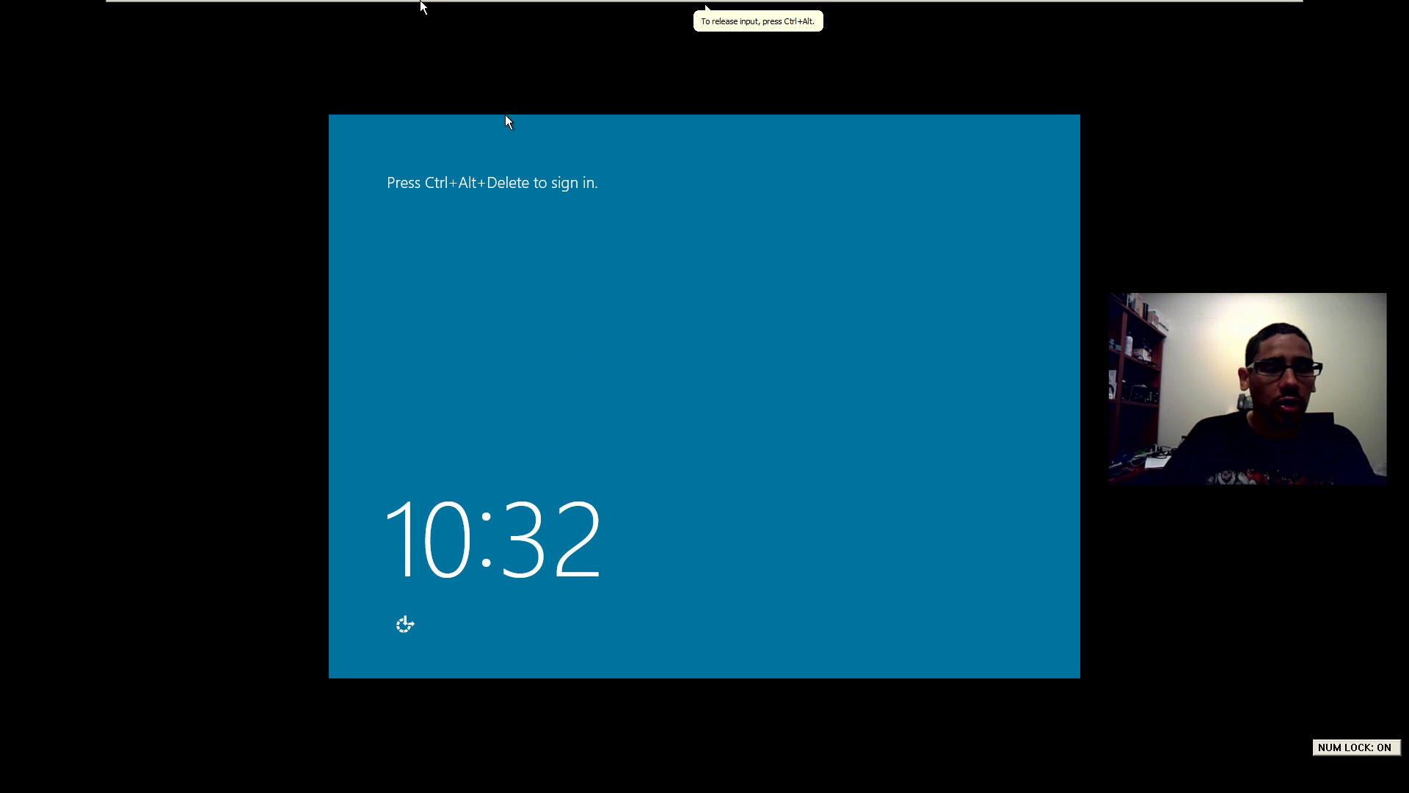
{"action": "mouse_move", "coordinate": [422, 4]}
{"action": "left_click", "coordinate": [346, 32]}
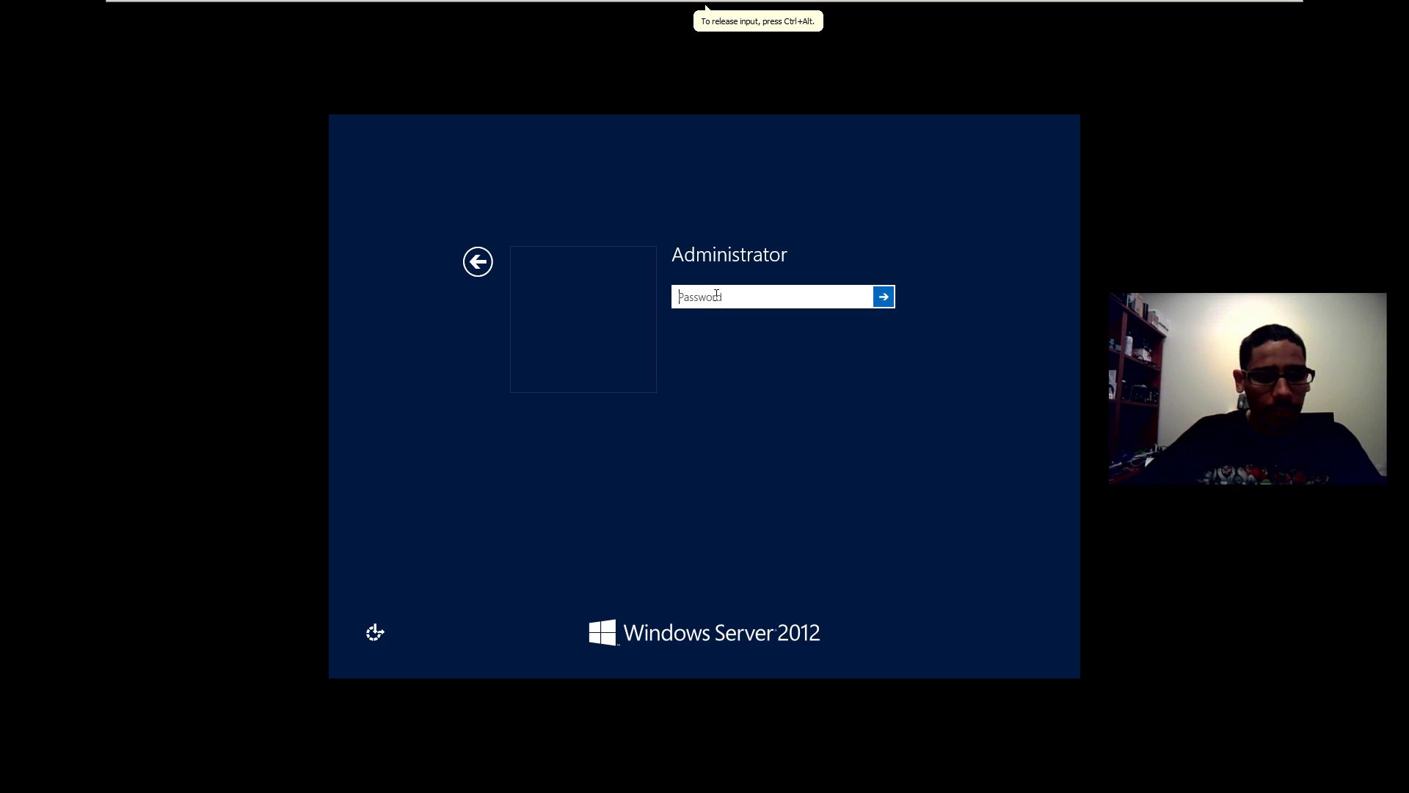
{"action": "type", "text": "••"}
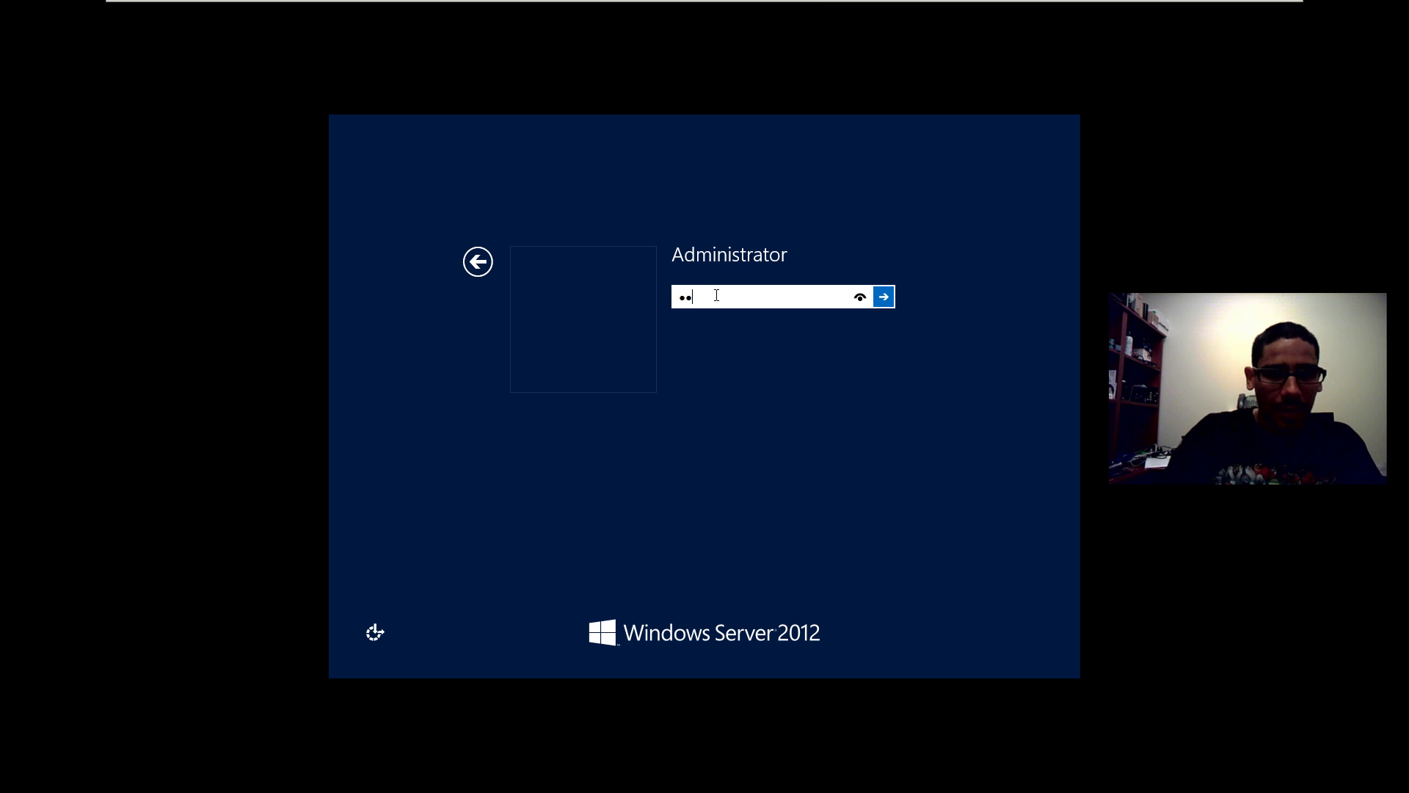
{"action": "type", "text": "••••••"}
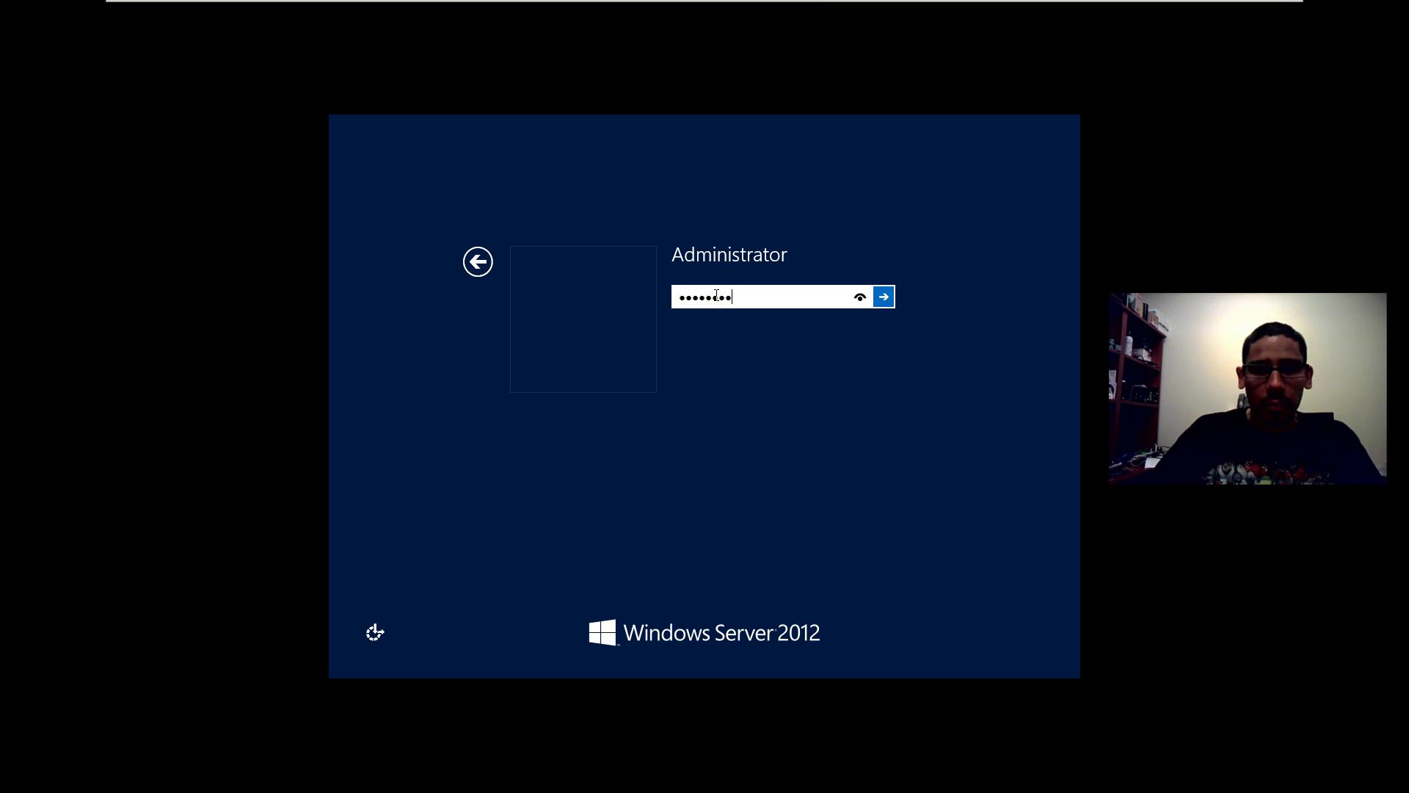
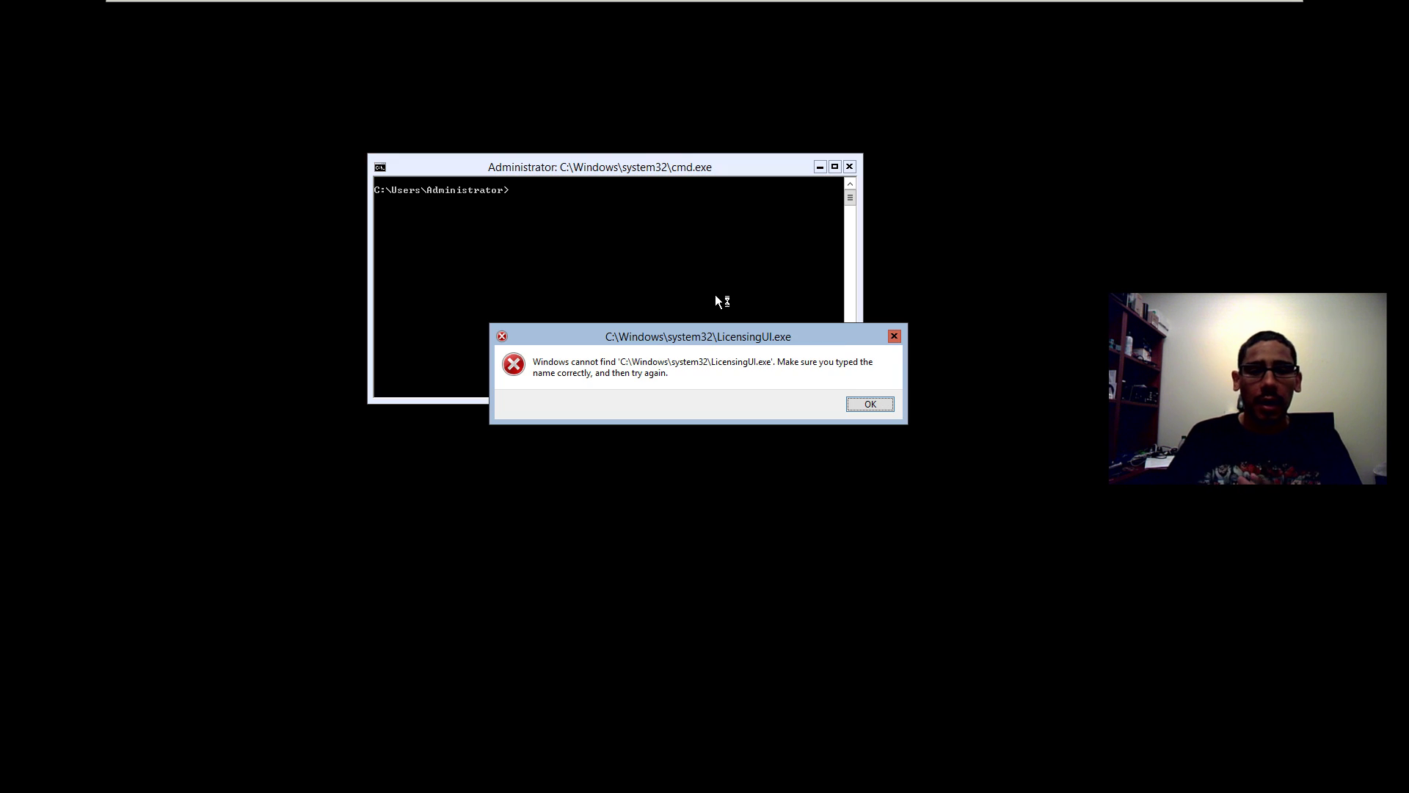
Step: Dismiss the LicensingUI.exe not-found error so only the administrator console remains
{"action": "left_click", "coordinate": [888, 414]}
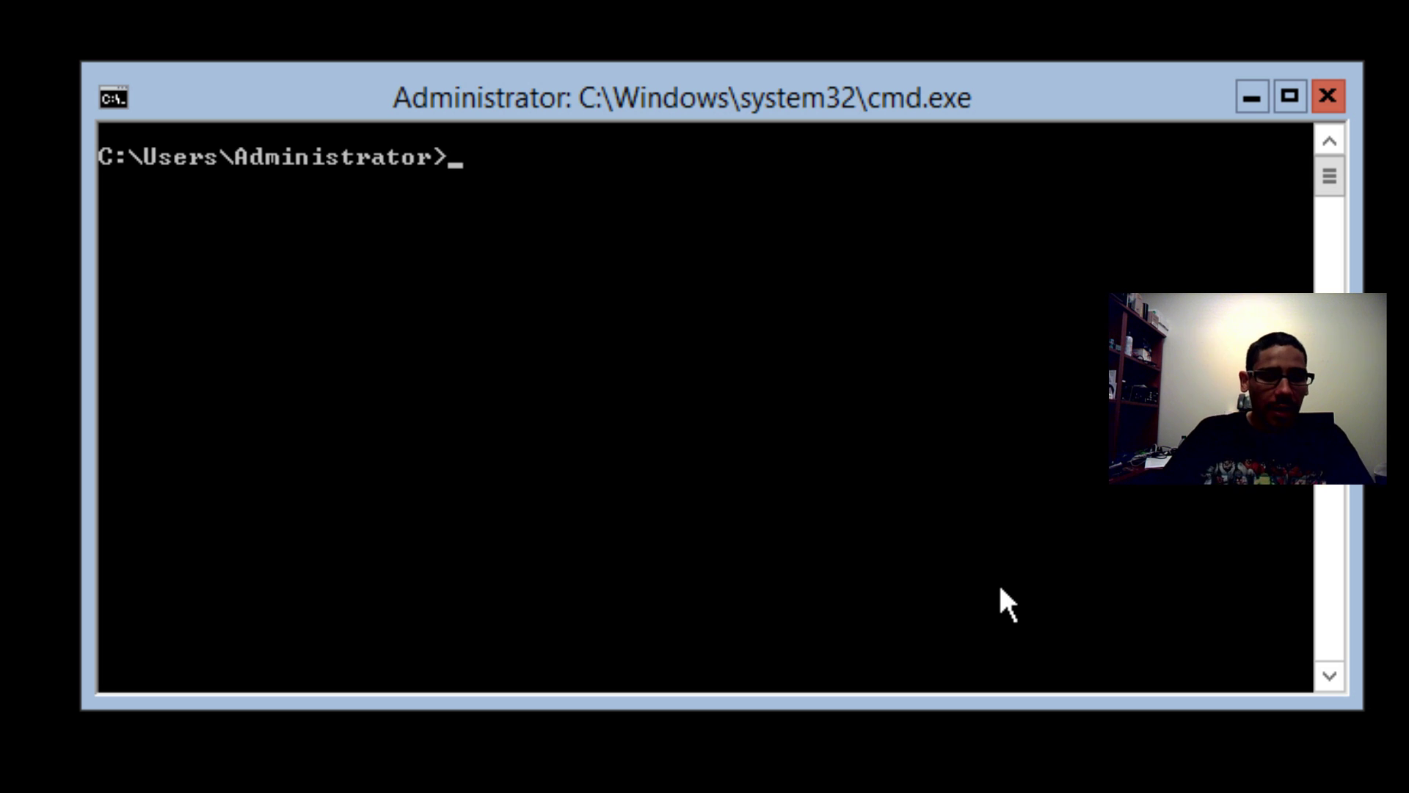
{"action": "type", "text": "ipconfi"}
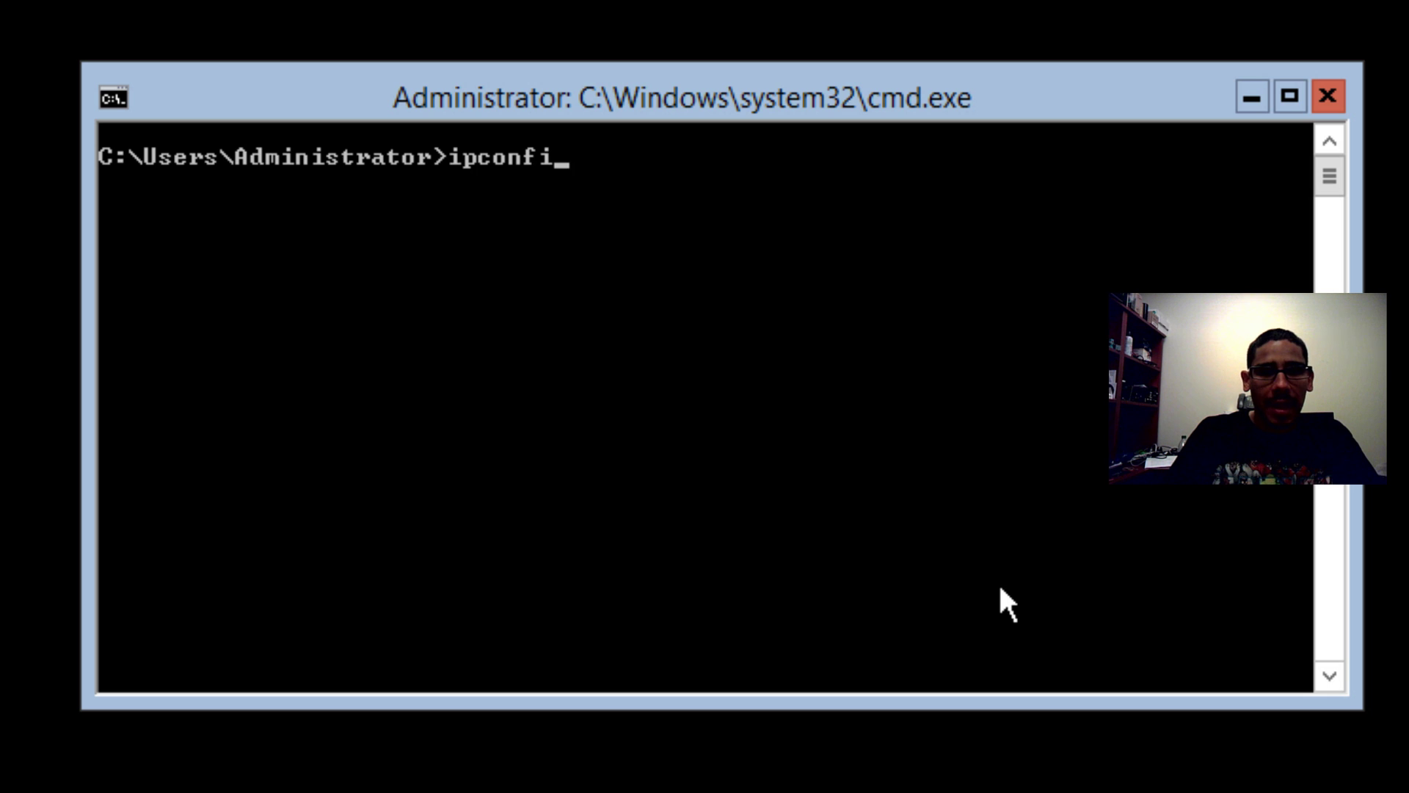
{"action": "type", "text": "g /"}
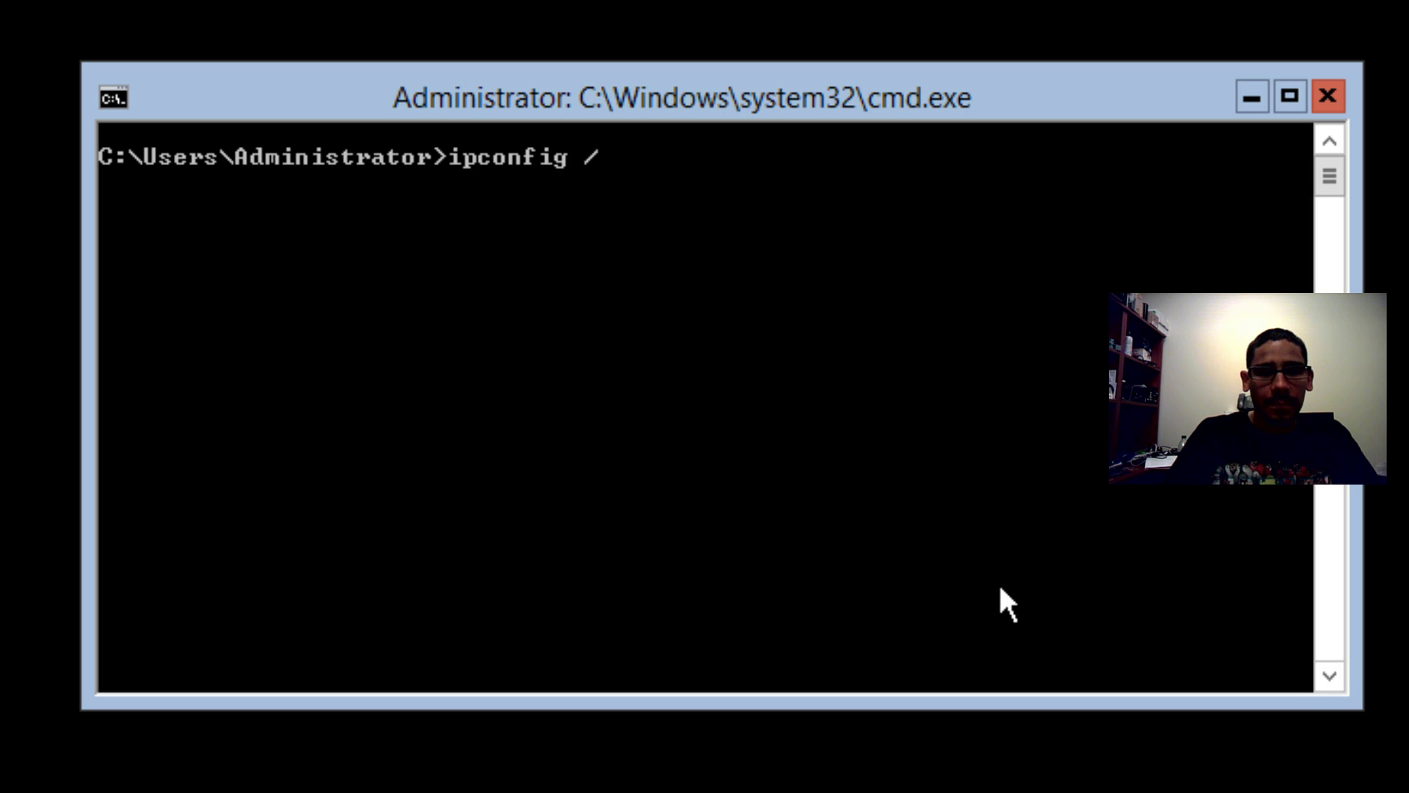
{"action": "type", "text": "all"}
{"action": "key", "text": "Return"}
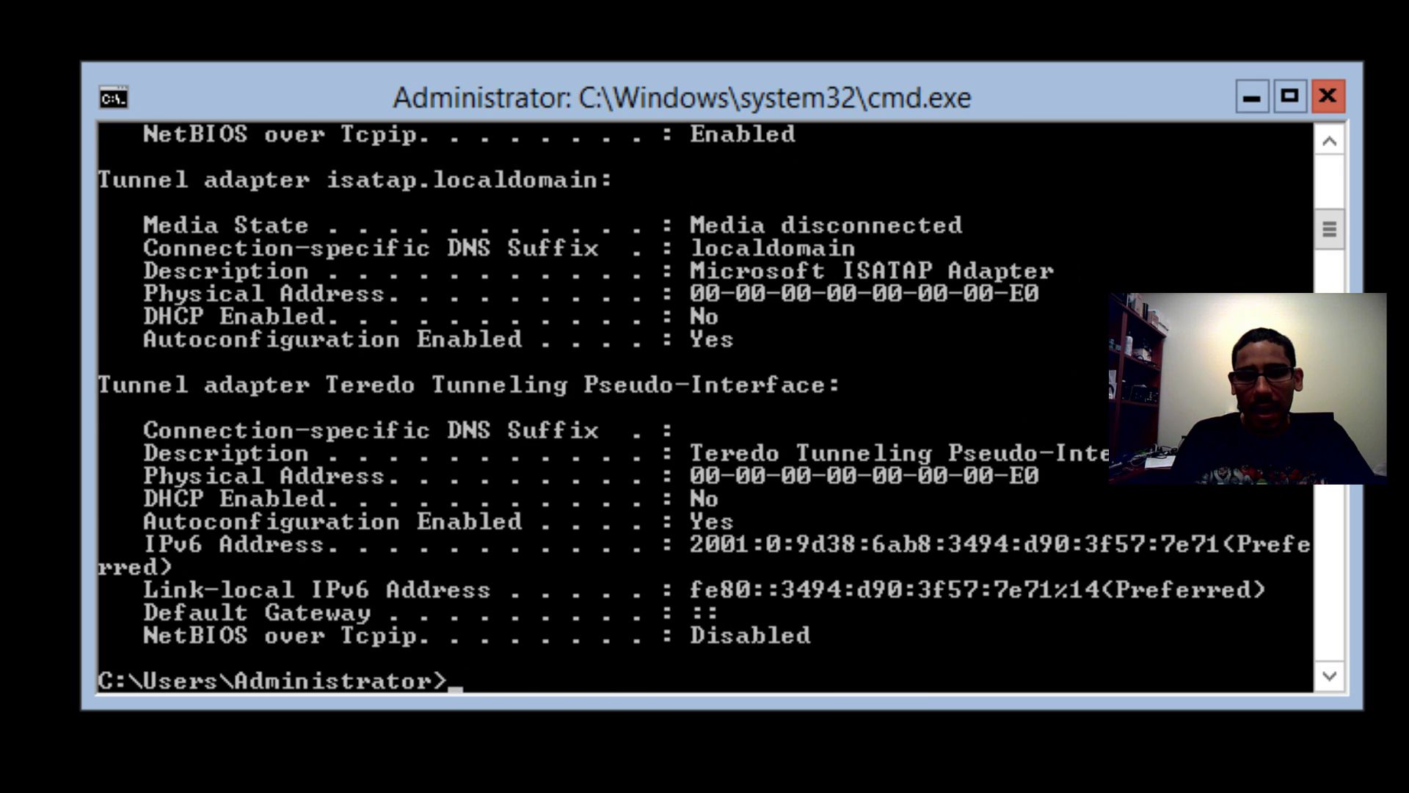
{"action": "left_click_drag", "start_coordinate": [720, 709], "coordinate": [720, 792]}
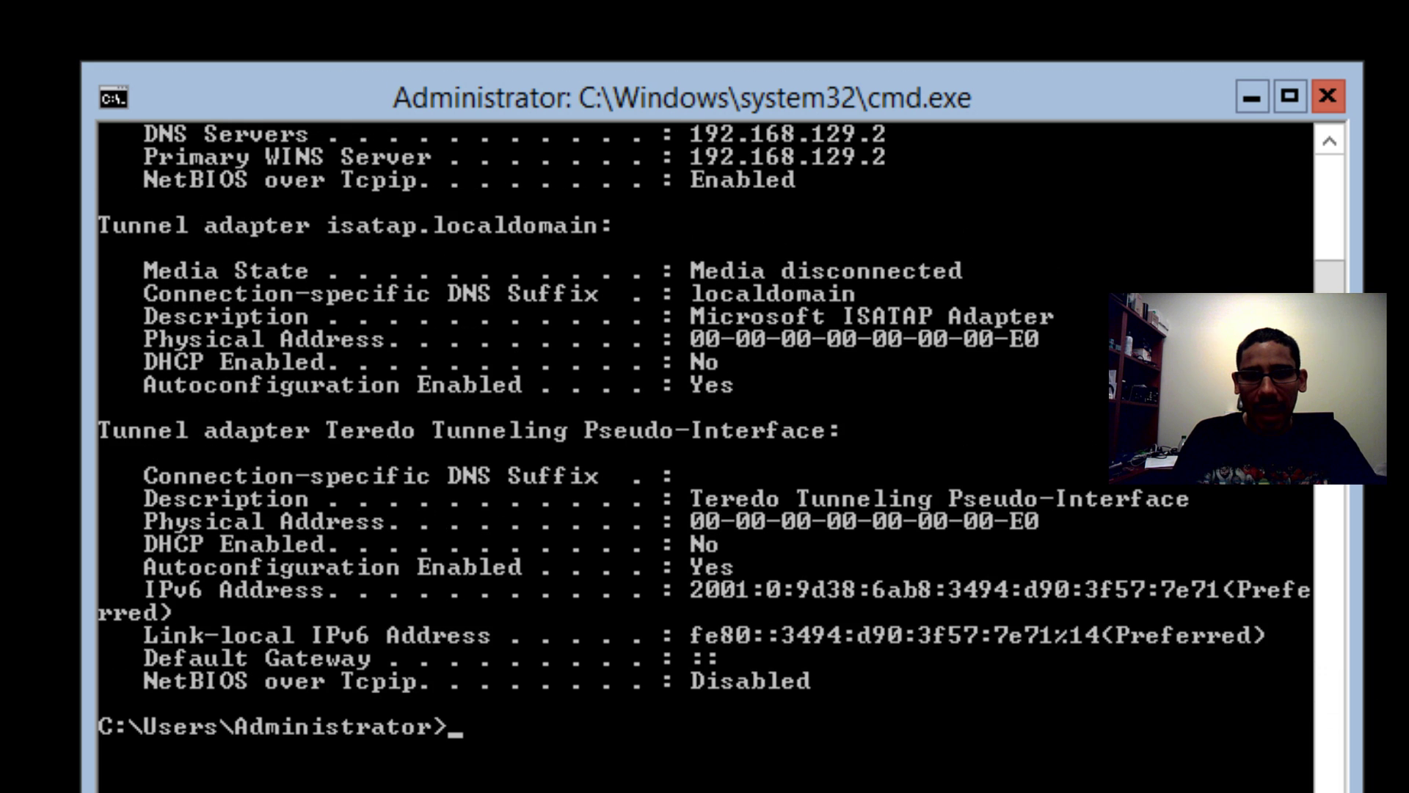
{"action": "left_click_drag", "start_coordinate": [1331, 352], "coordinate": [1331, 249]}
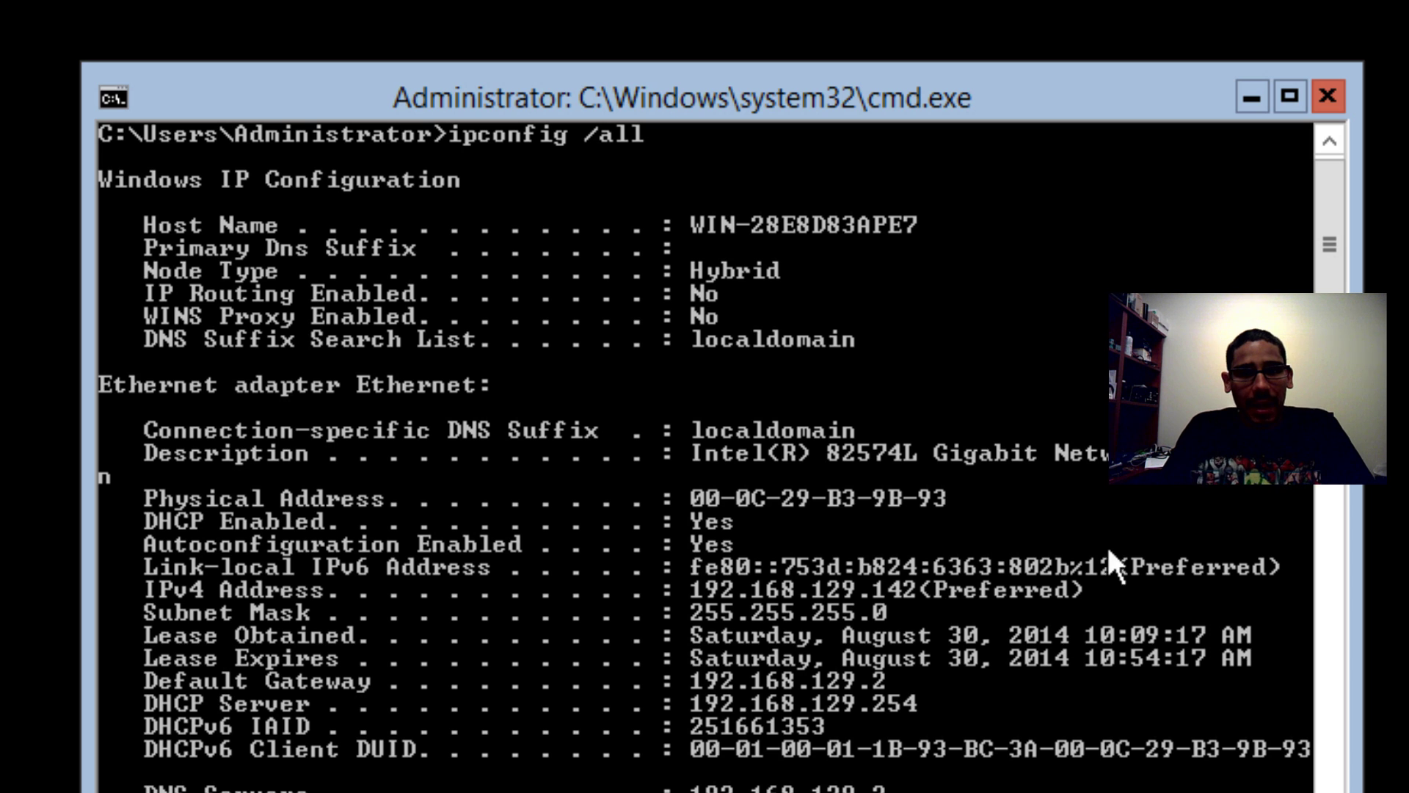
{"action": "left_click_drag", "start_coordinate": [1340, 230], "coordinate": [1336, 331]}
{"action": "type", "text": "cls"}
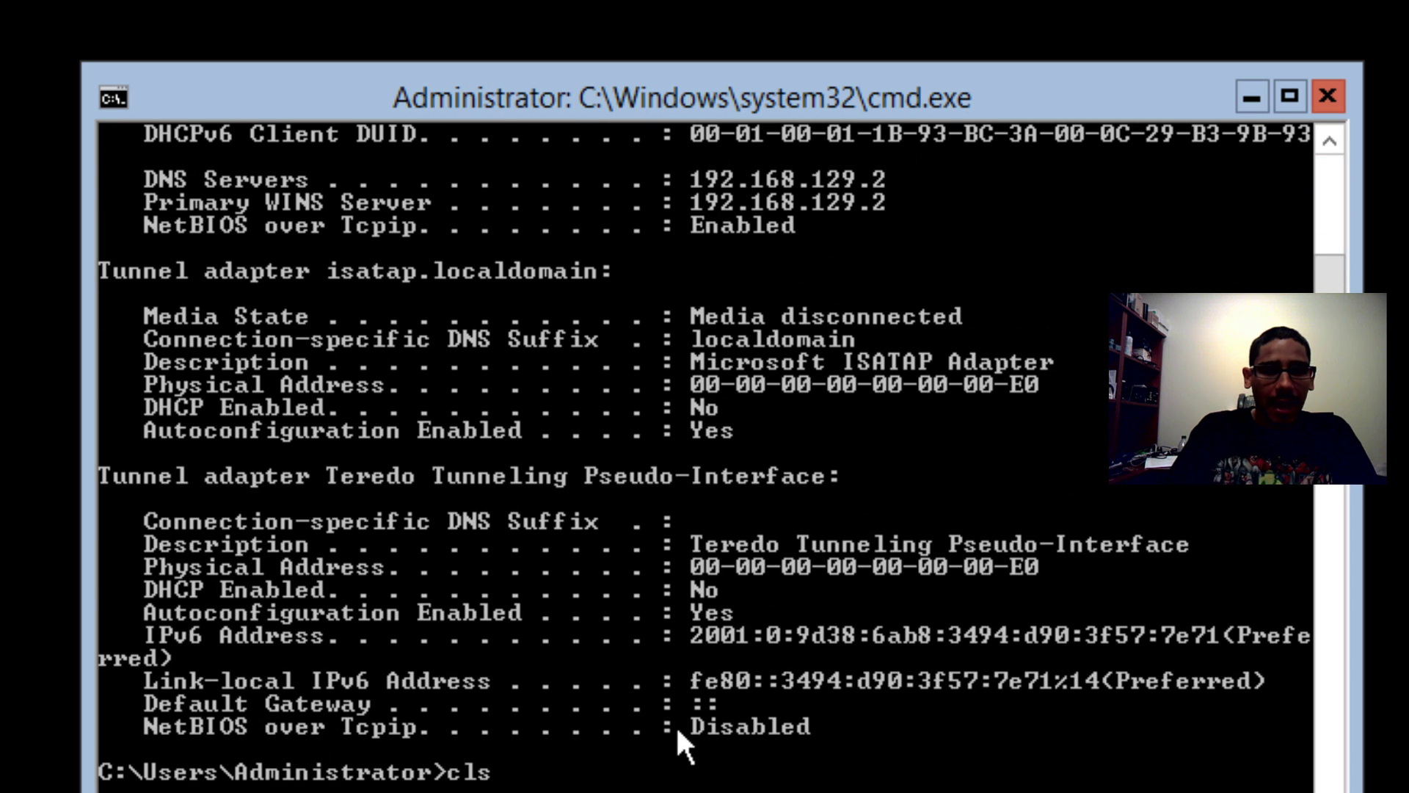
{"action": "key", "text": "Return"}
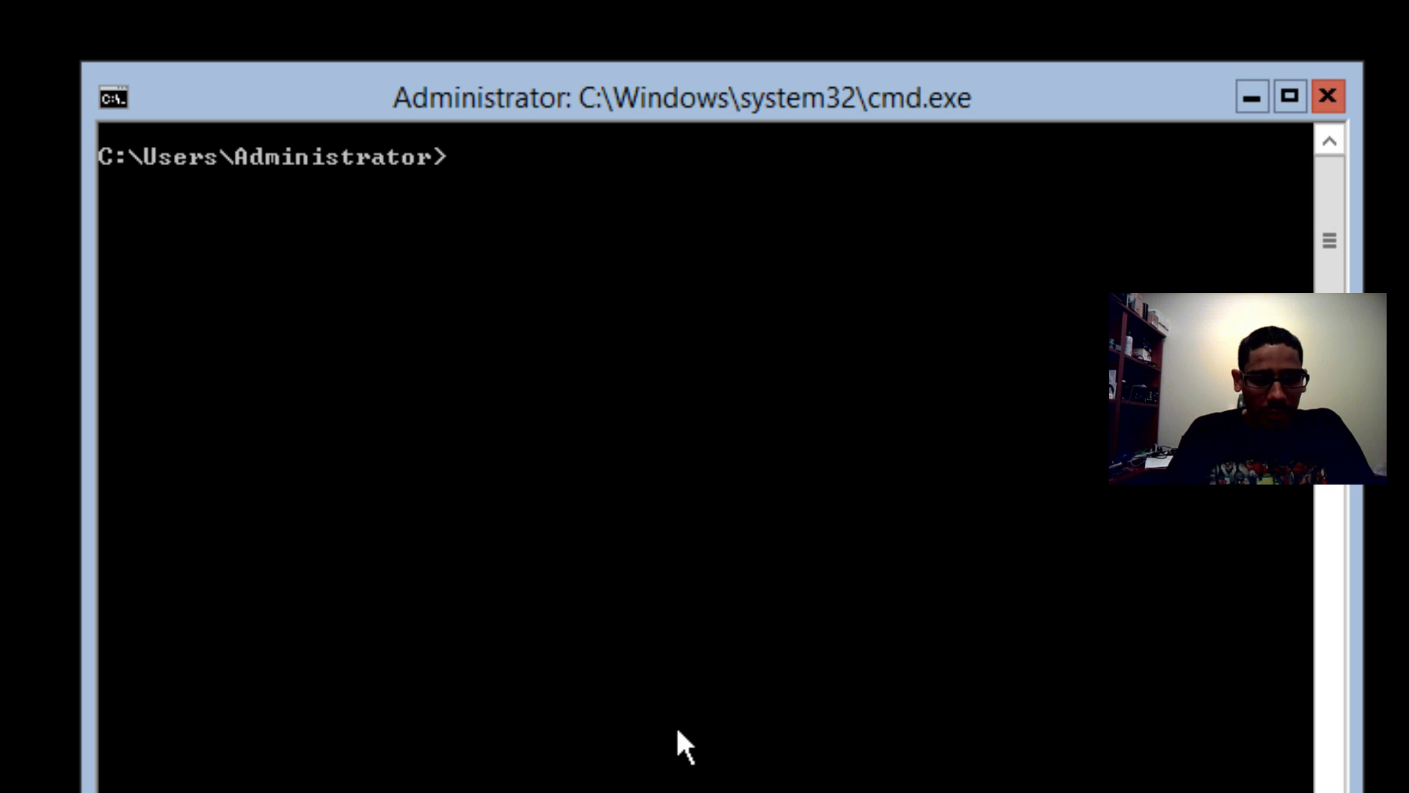
Step: Run netsh interface ipv4 show interfaces to list the Loopback and Ethernet (Idx 12) interfaces
{"action": "type", "text": "netsh"}
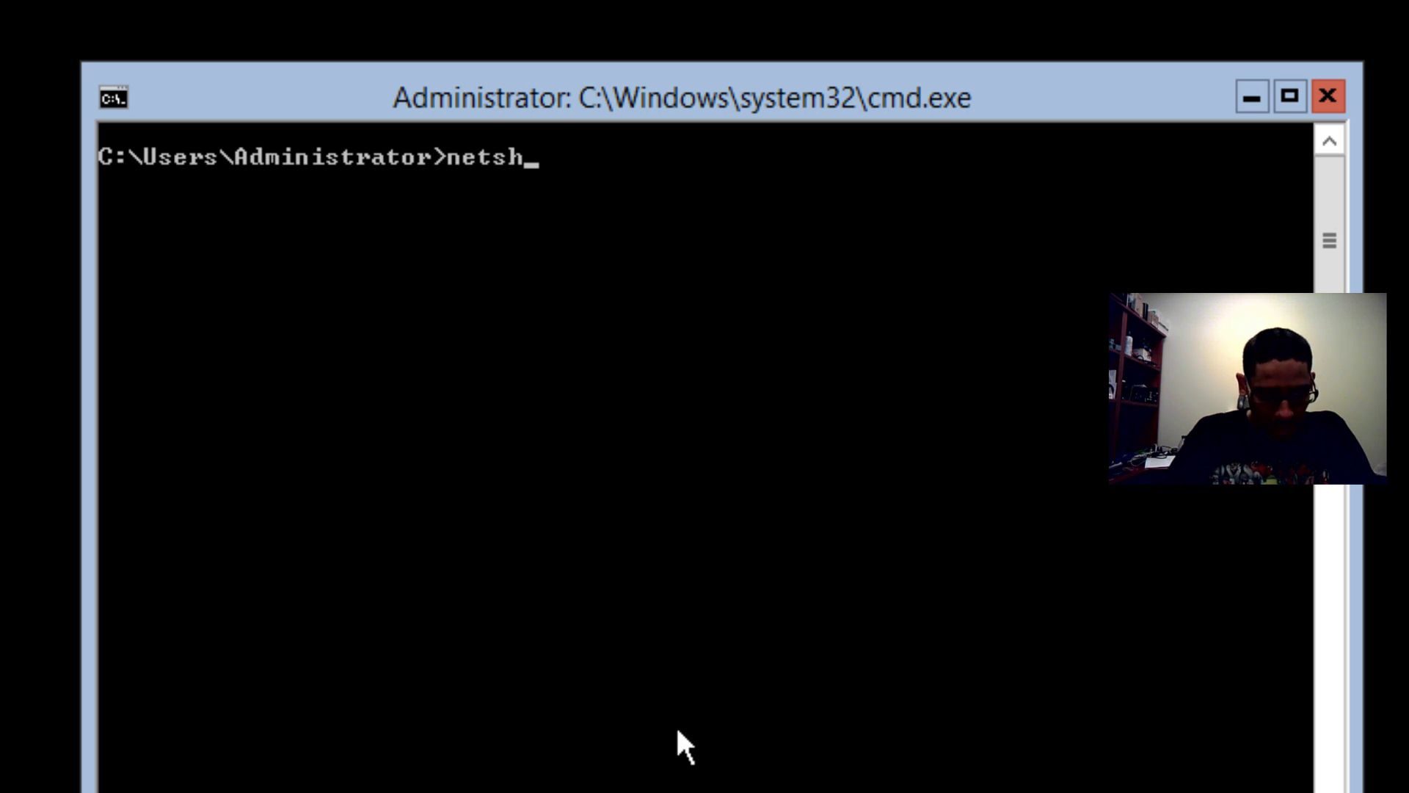
{"action": "type", "text": " interfa"}
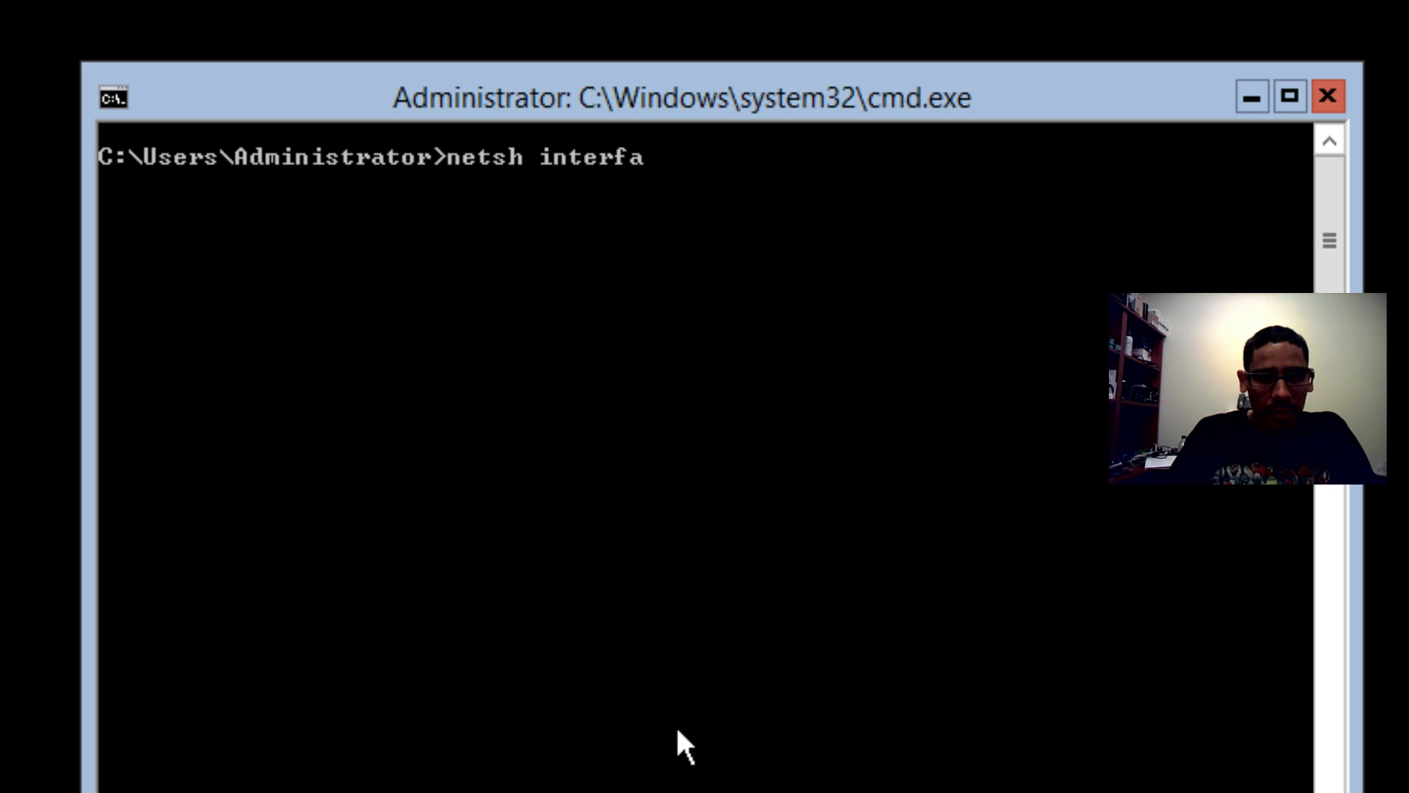
{"action": "type", "text": "ce ip"}
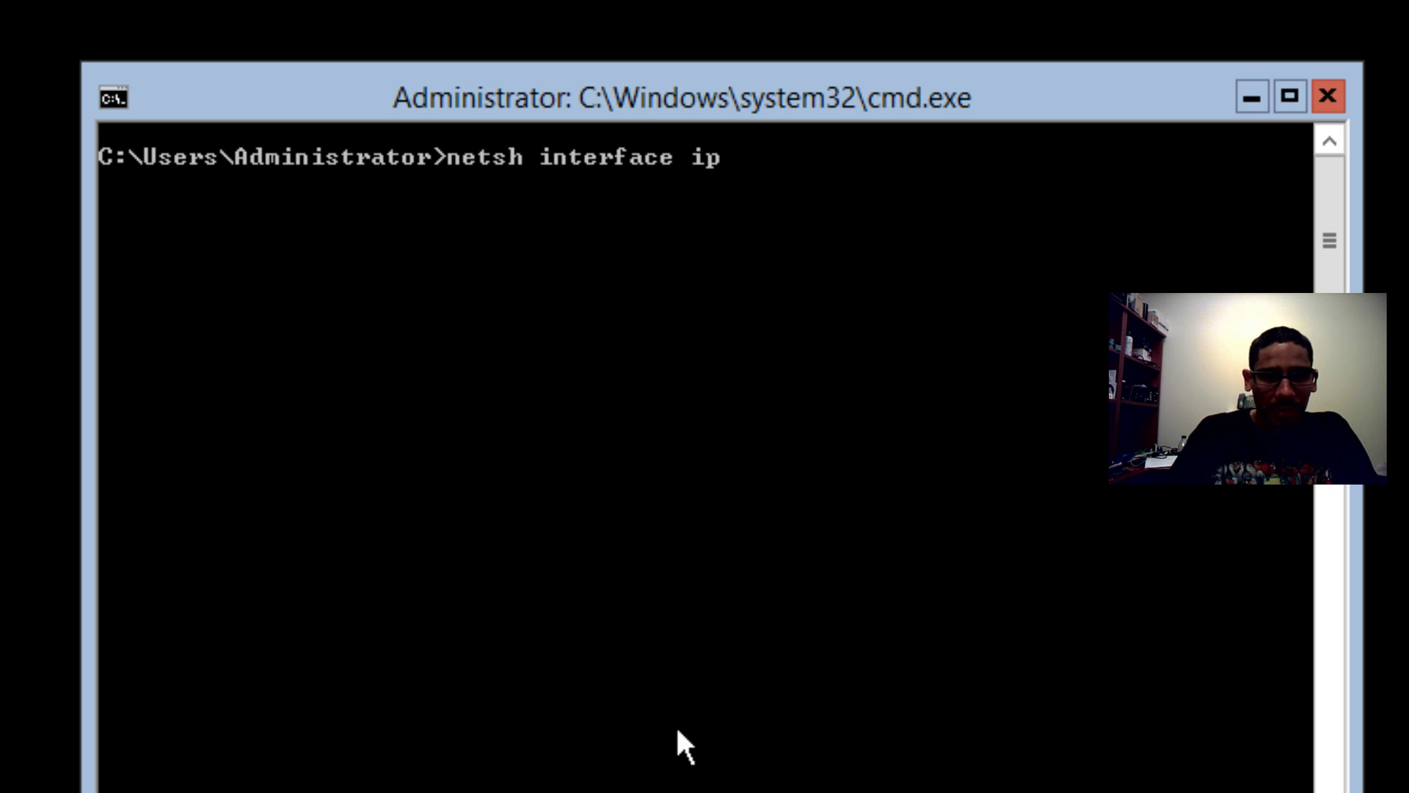
{"action": "type", "text": "v4 sh"}
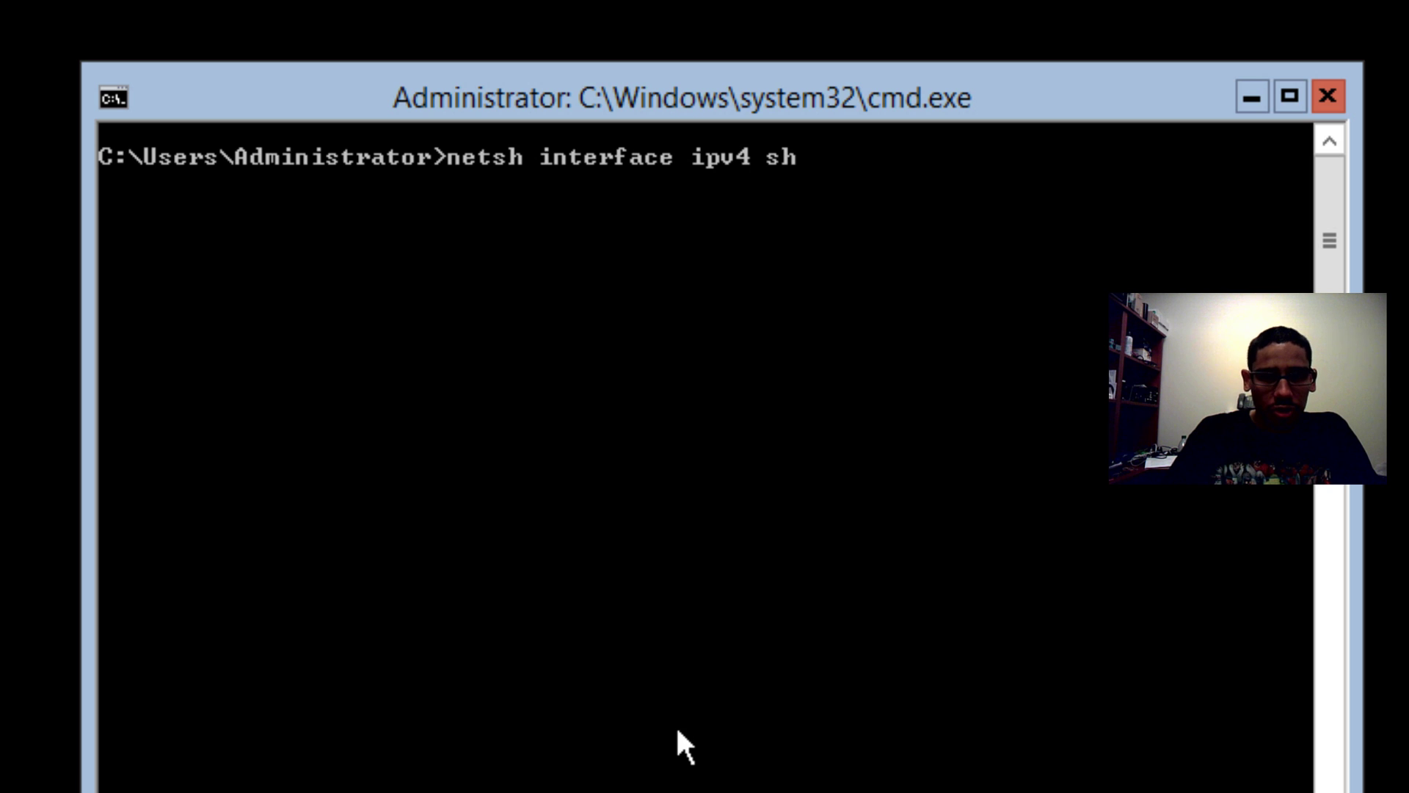
{"action": "type", "text": "ow interface"}
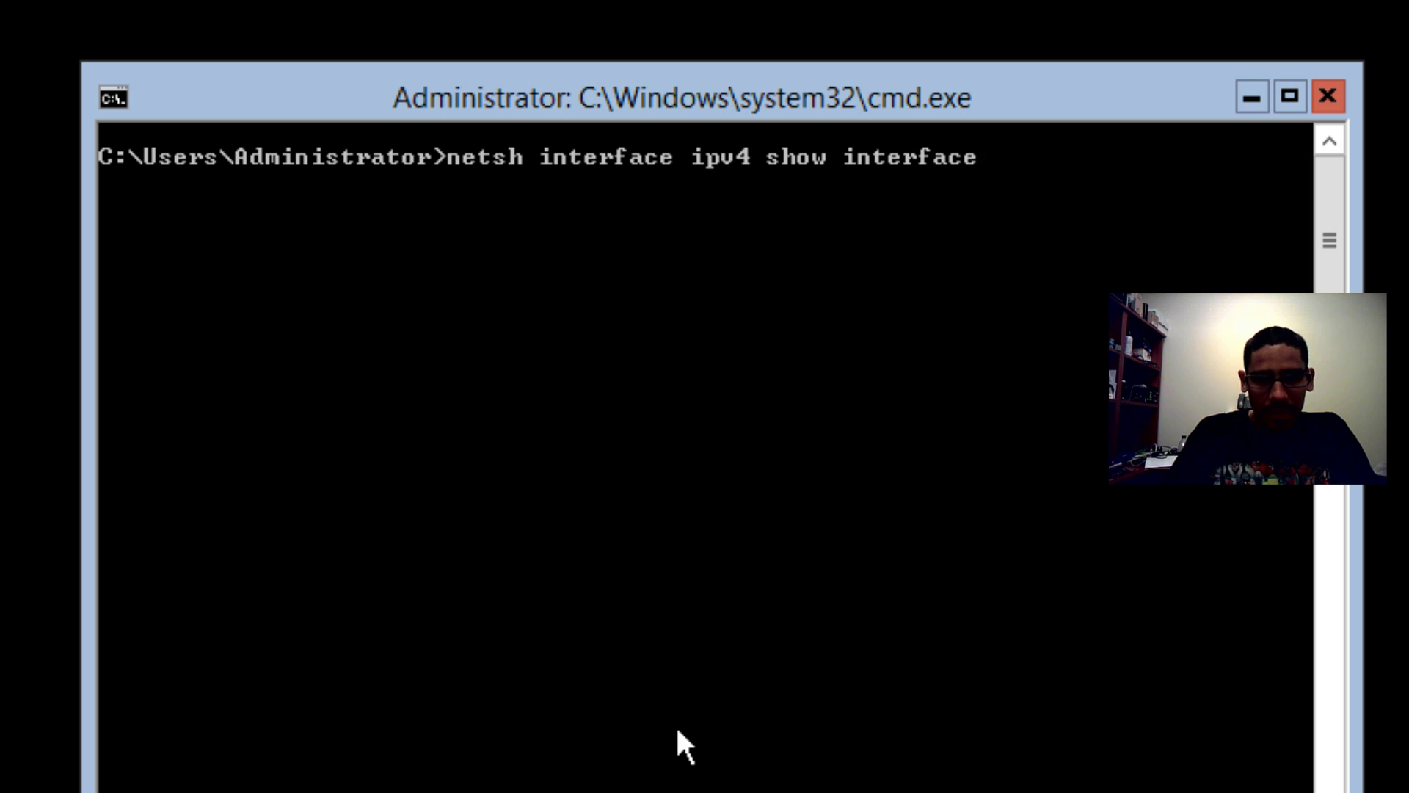
{"action": "type", "text": "s"}
{"action": "key", "text": "Return"}
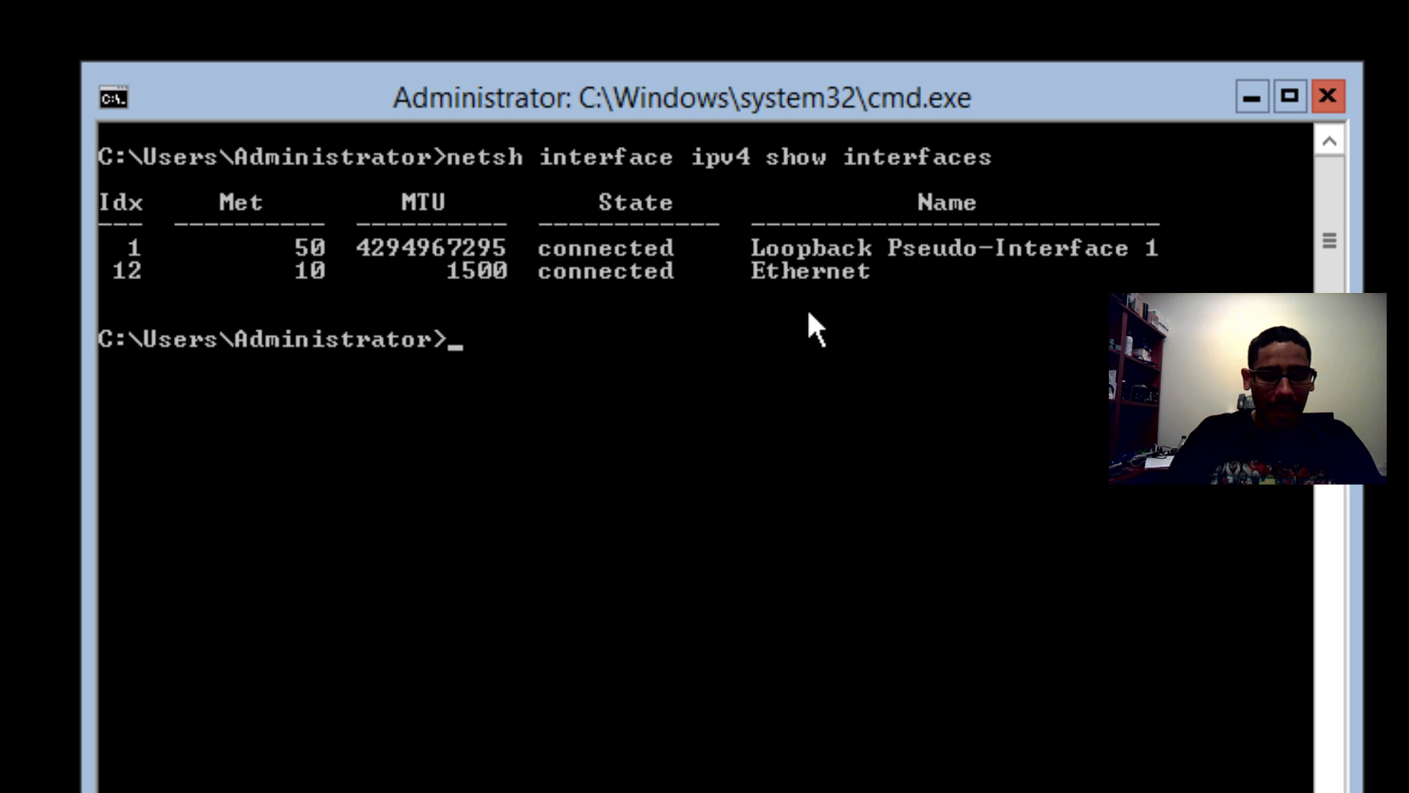
Step: Set Ethernet to static IP 192.168.129.145, mask 255.255.255.0, gateway 192.168.129.2 using netsh
{"action": "type", "text": "netsh"}
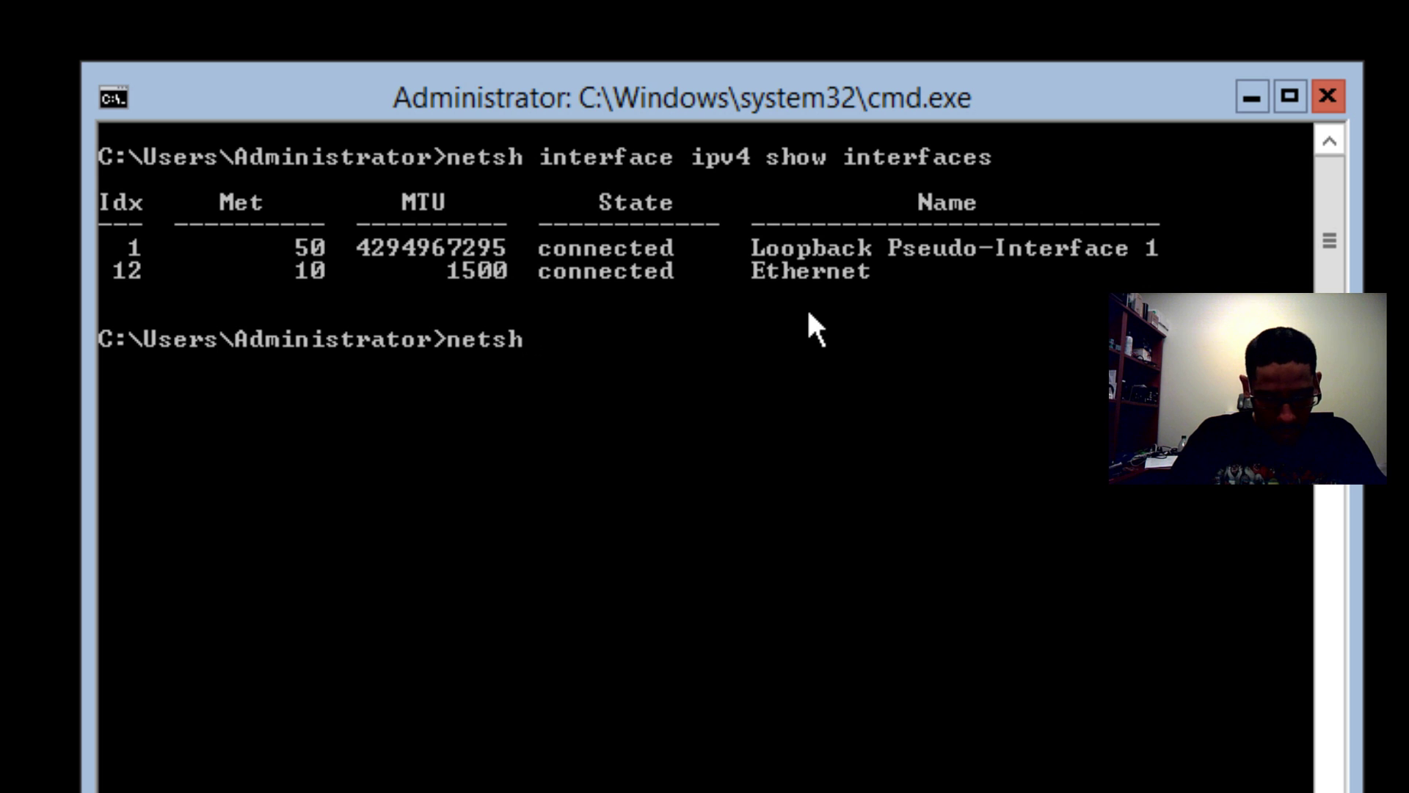
{"action": "type", "text": "interface"}
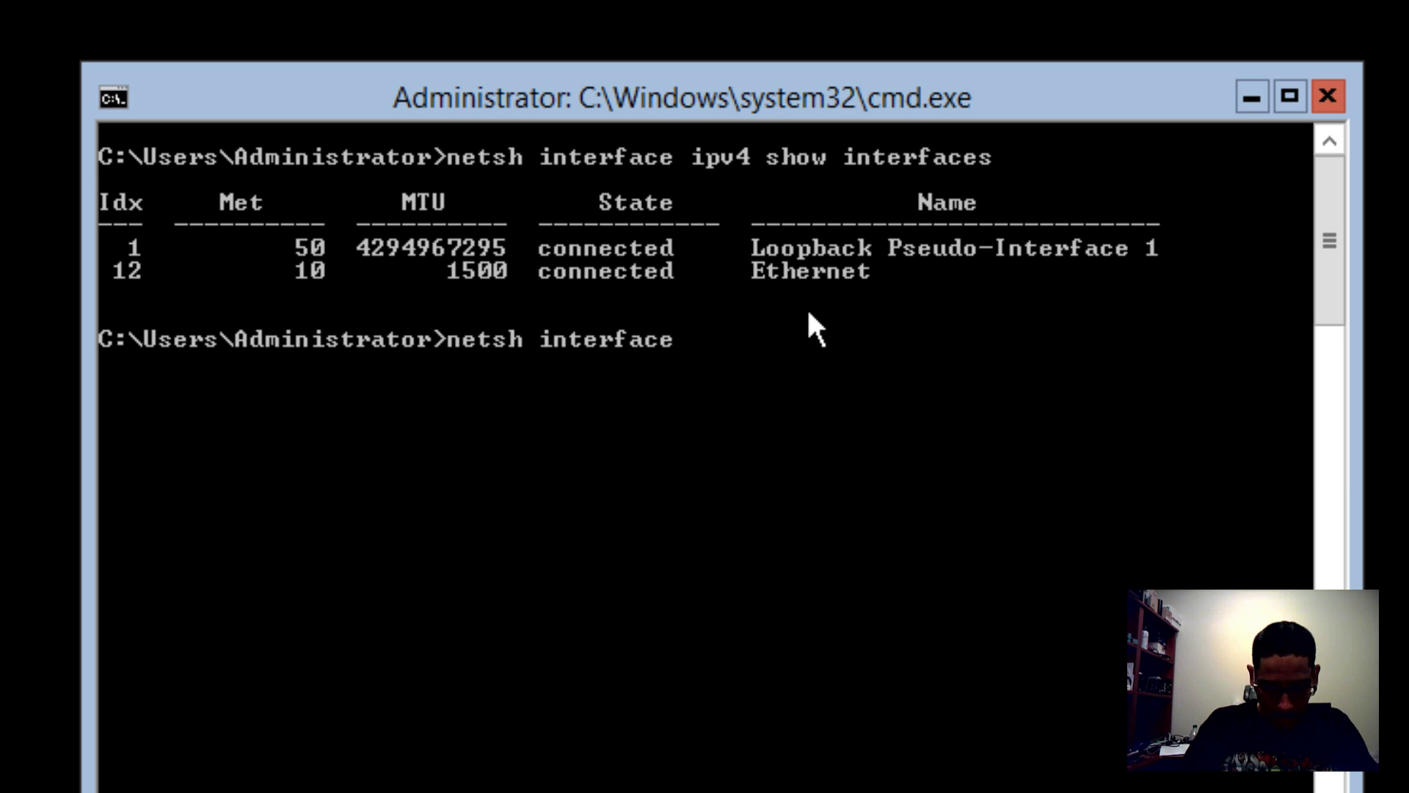
{"action": "type", "text": " ipv4 s"}
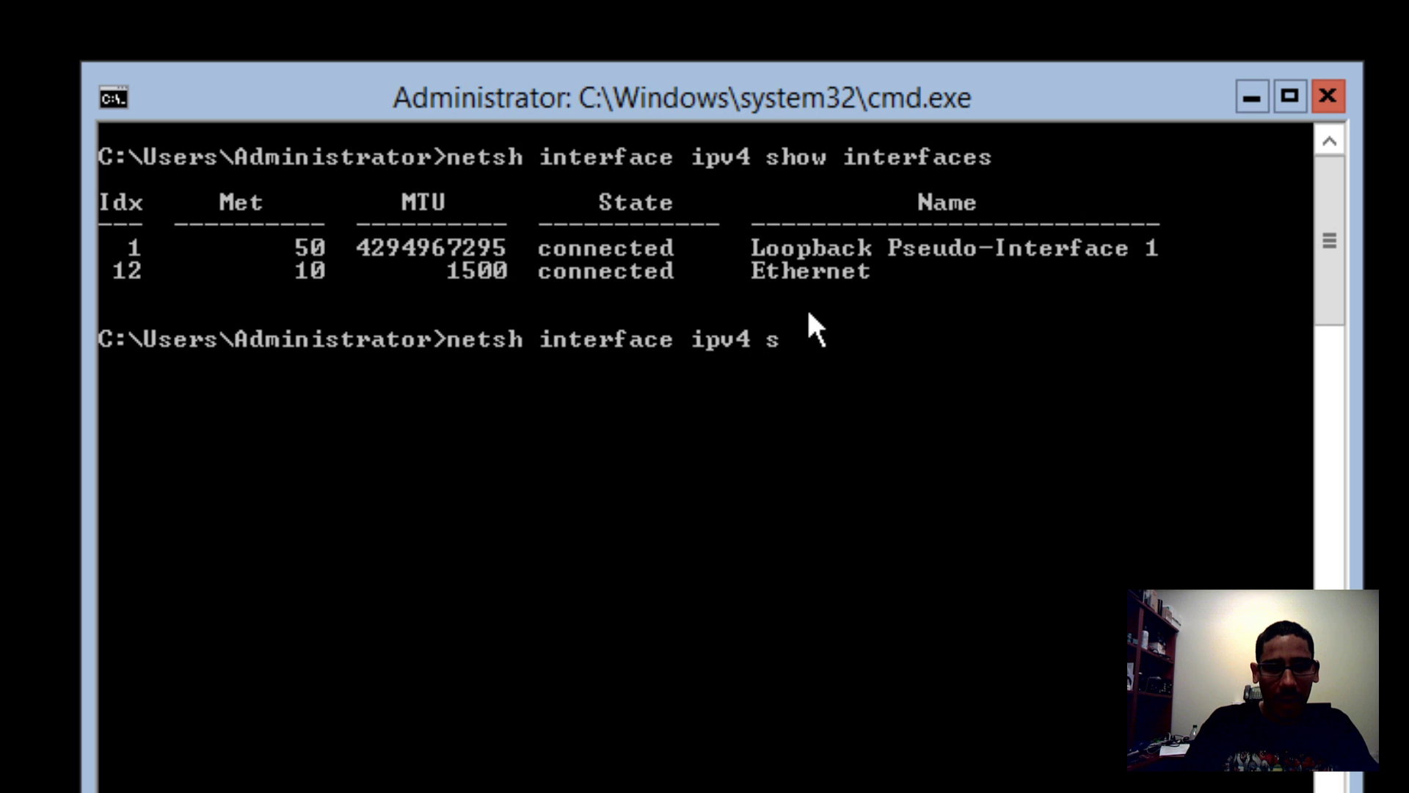
{"action": "type", "text": "et "}
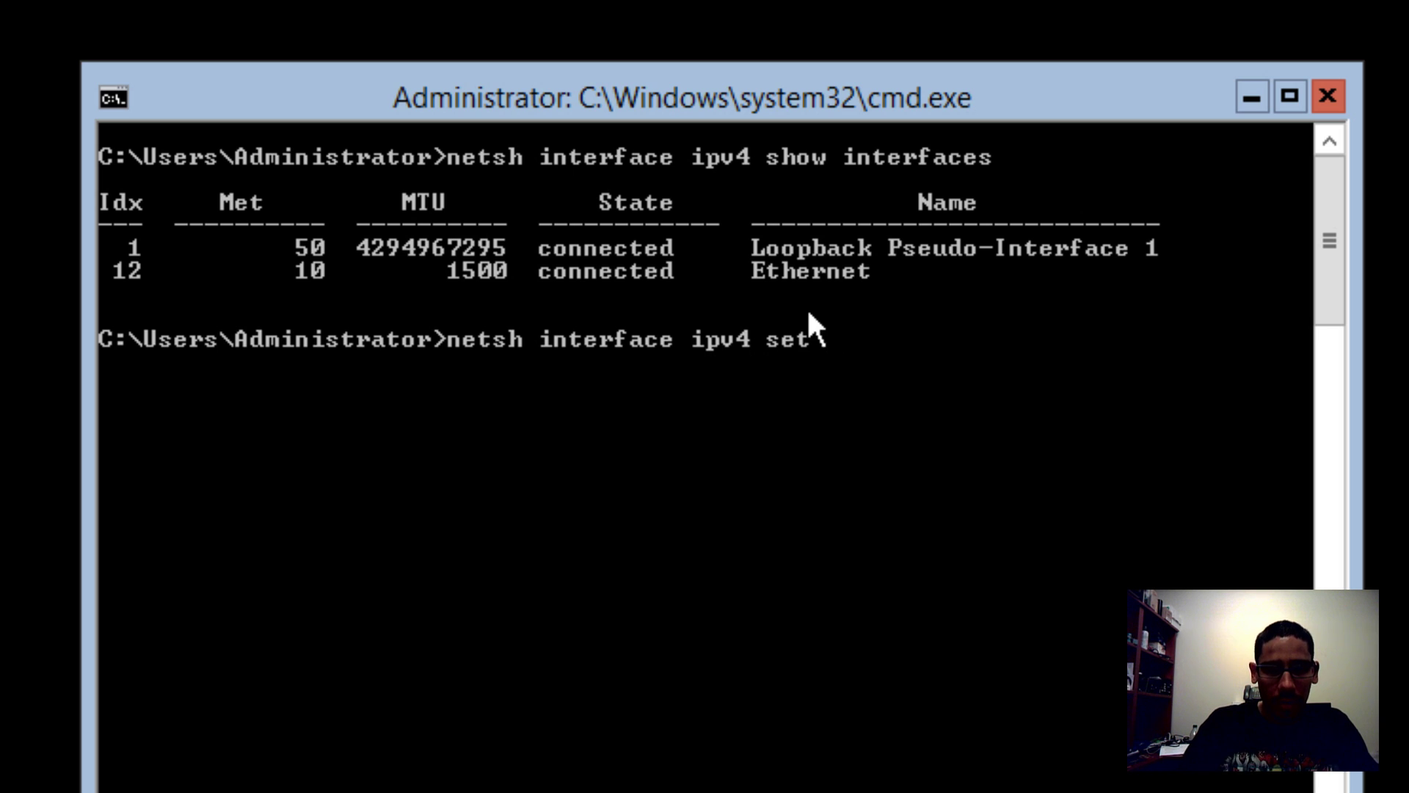
{"action": "type", "text": "address"}
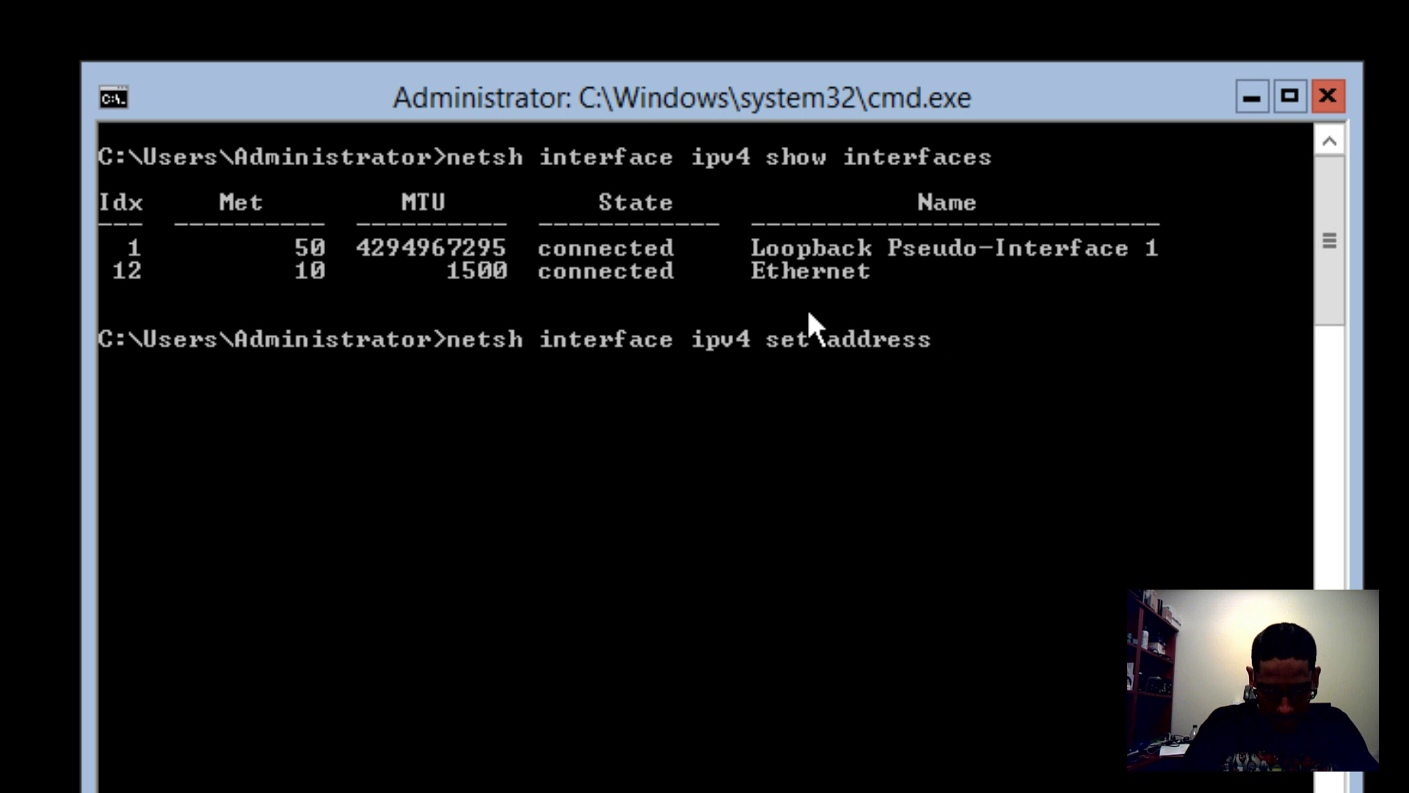
{"action": "type", "text": " name="}
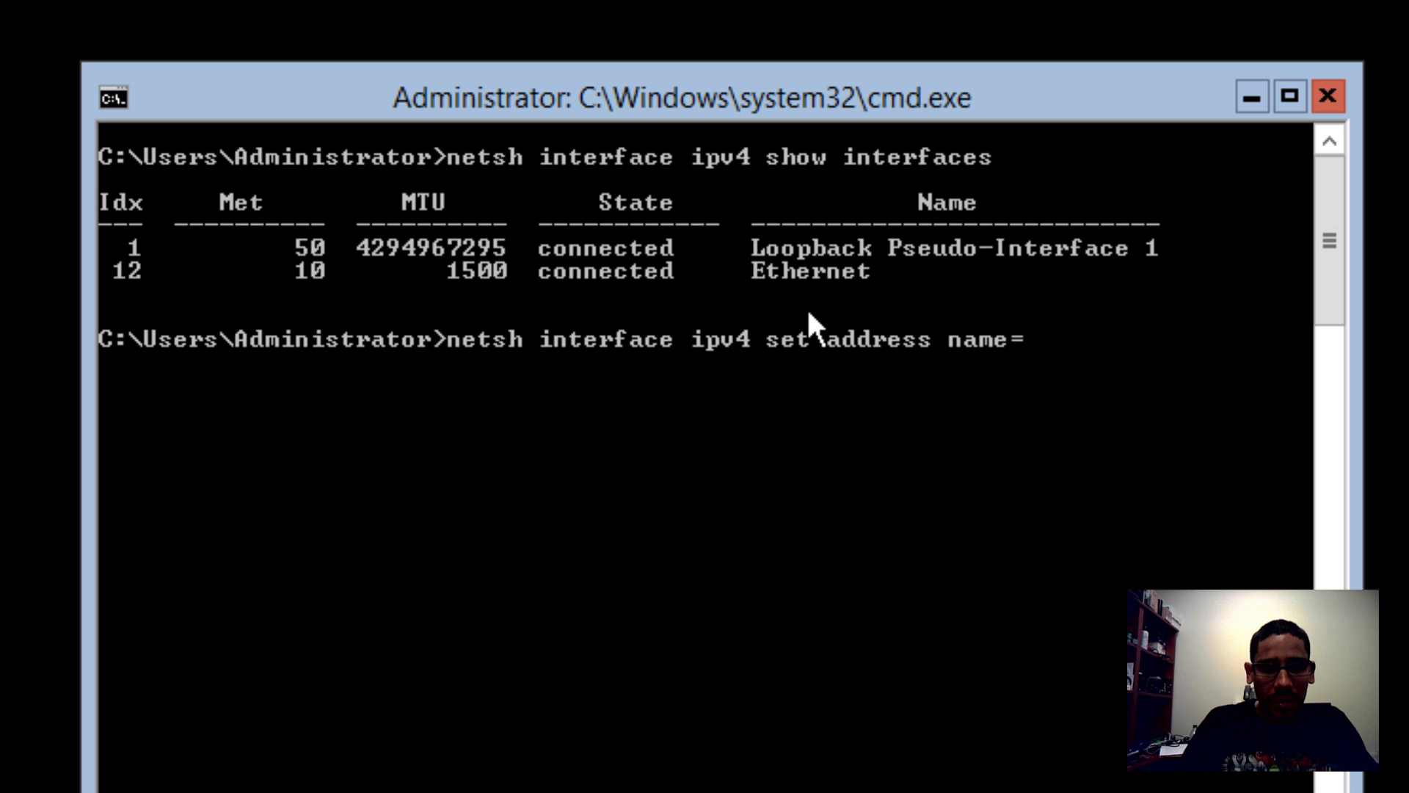
{"action": "type", "text": "Eth"}
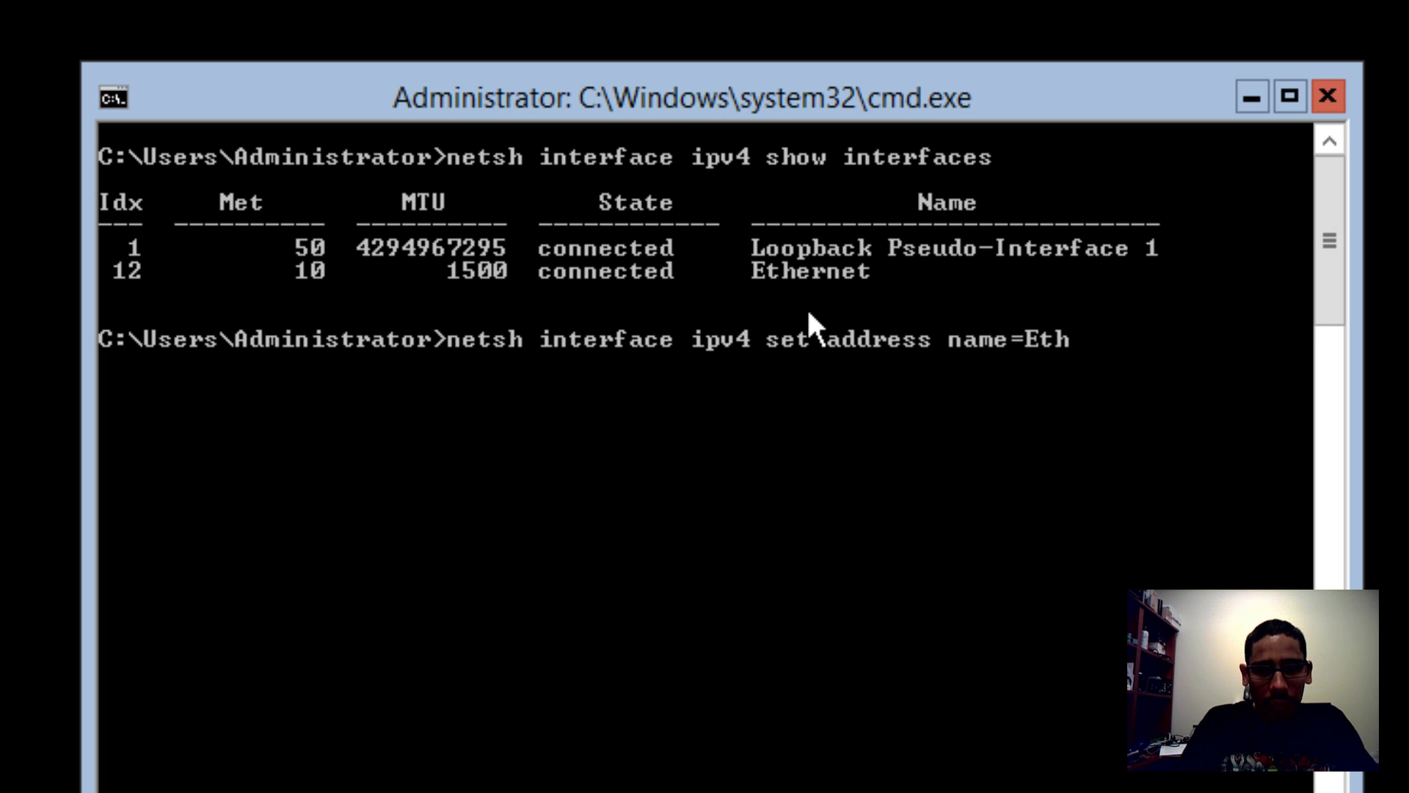
{"action": "type", "text": "ernet"}
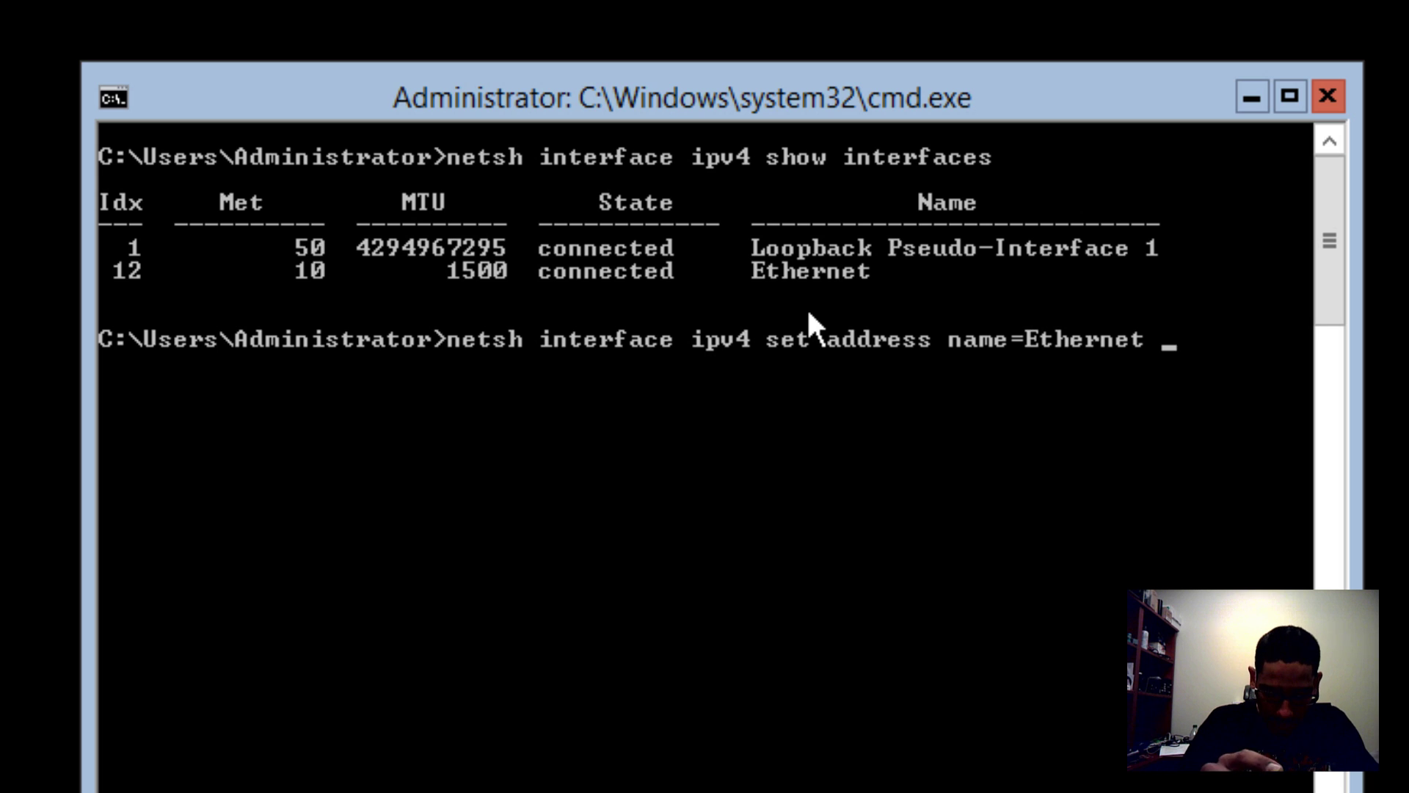
{"action": "type", "text": " souc"}
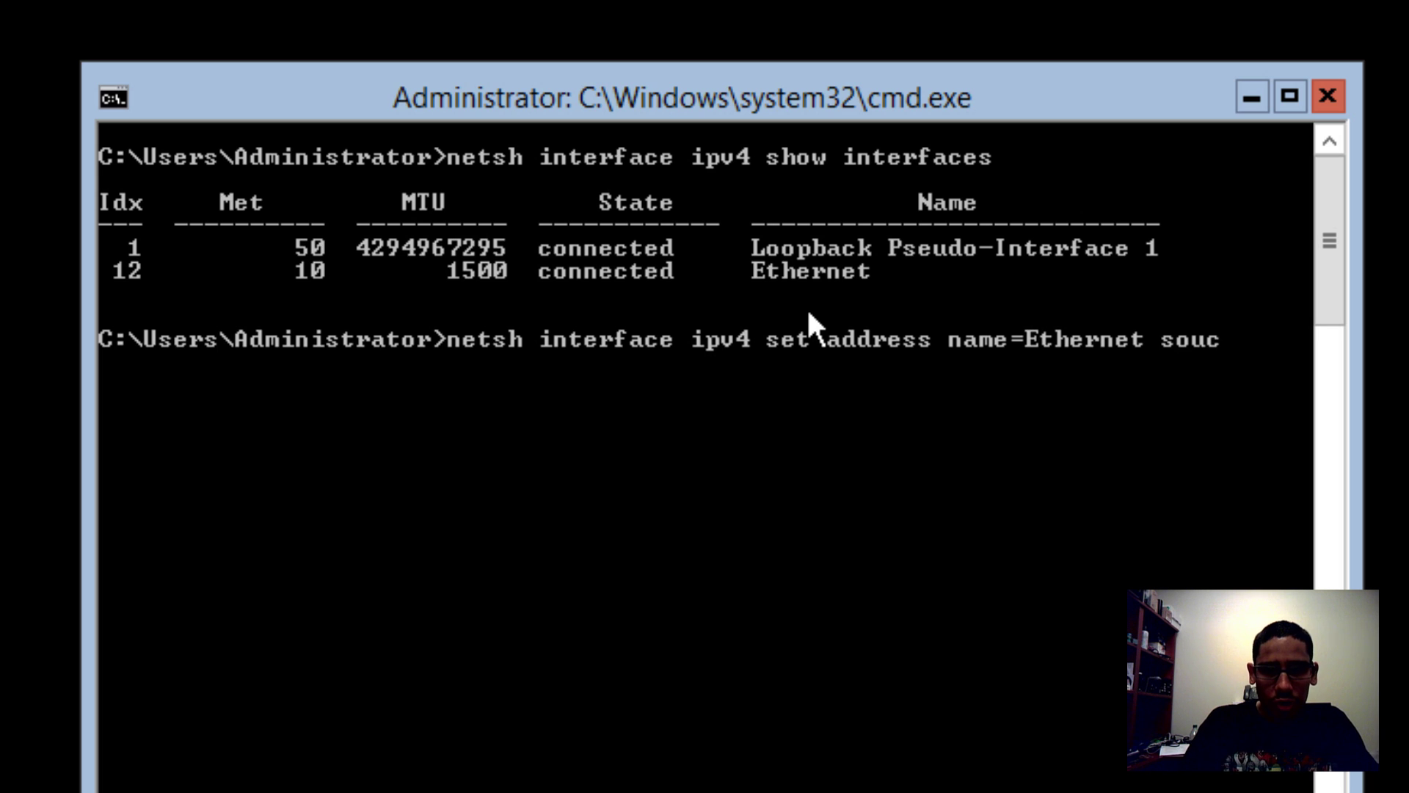
{"action": "key", "text": "BackSpace"}
{"action": "type", "text": "rc"}
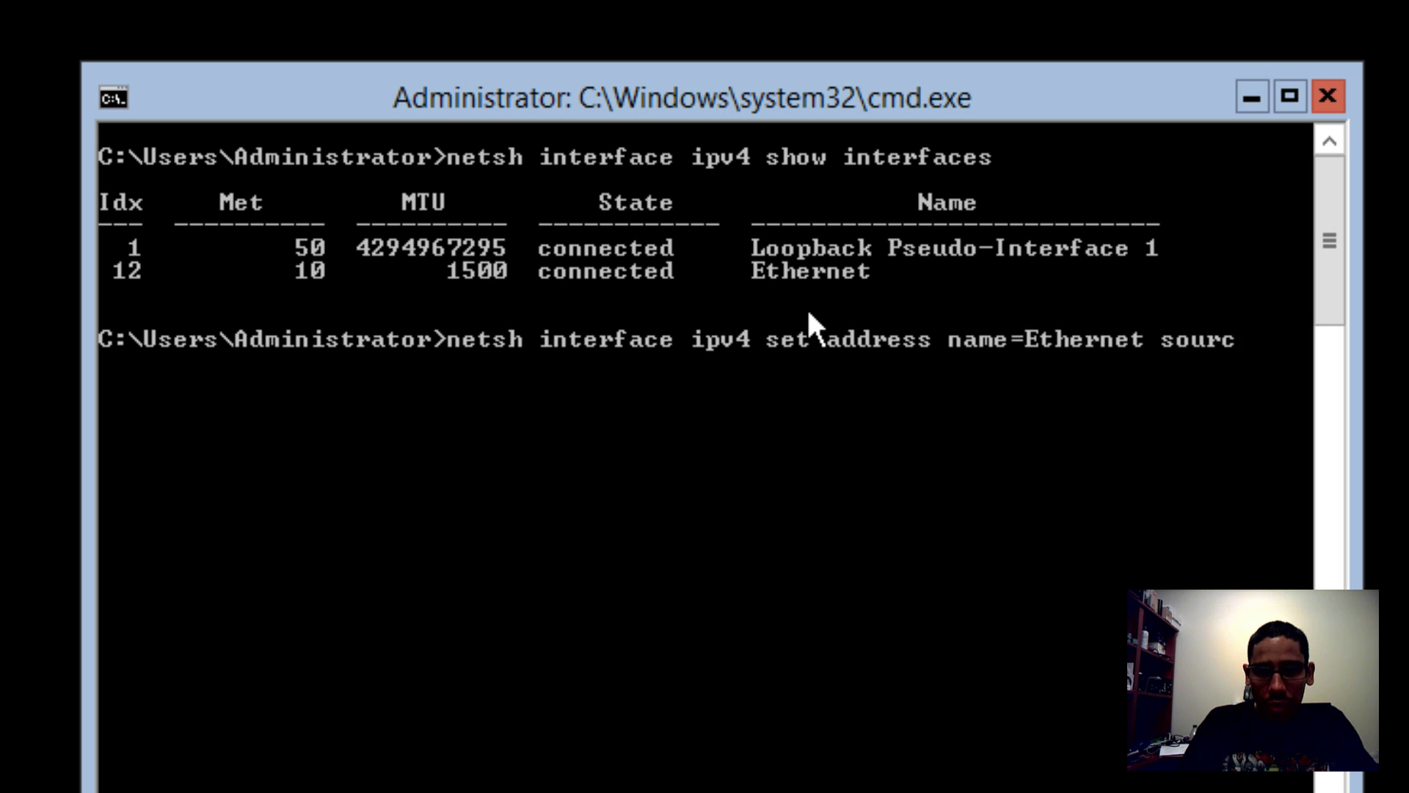
{"action": "type", "text": "e=stat"}
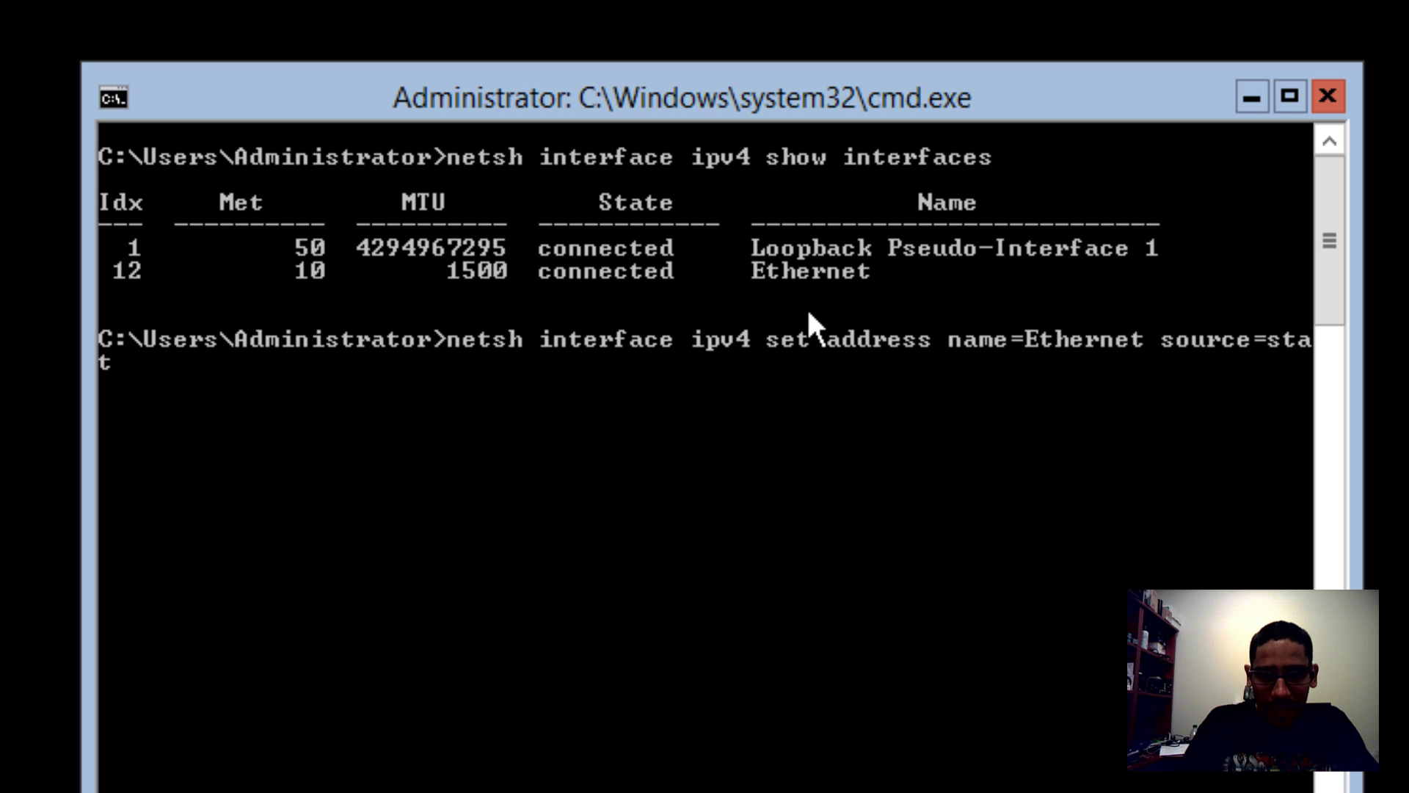
{"action": "type", "text": "ic "}
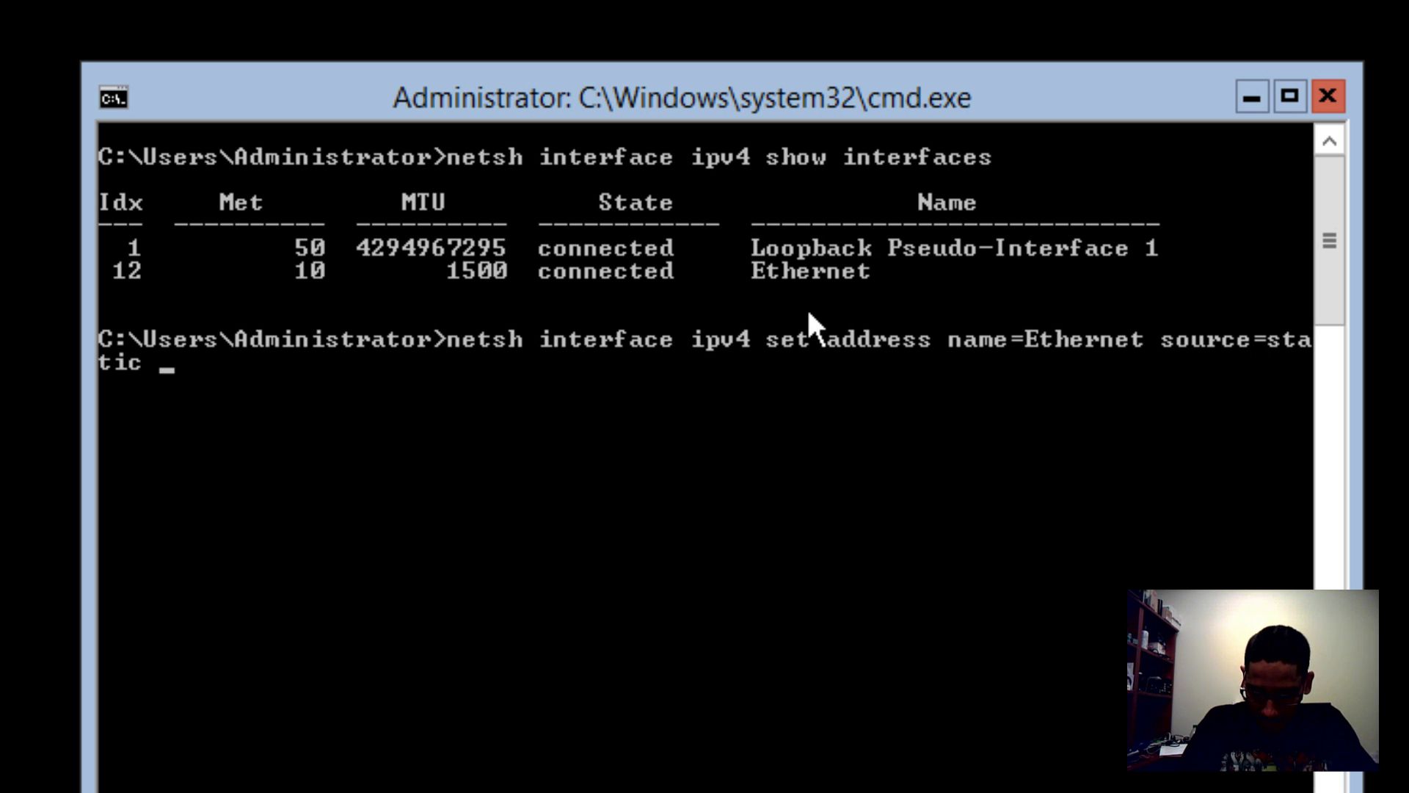
{"action": "type", "text": "addre"}
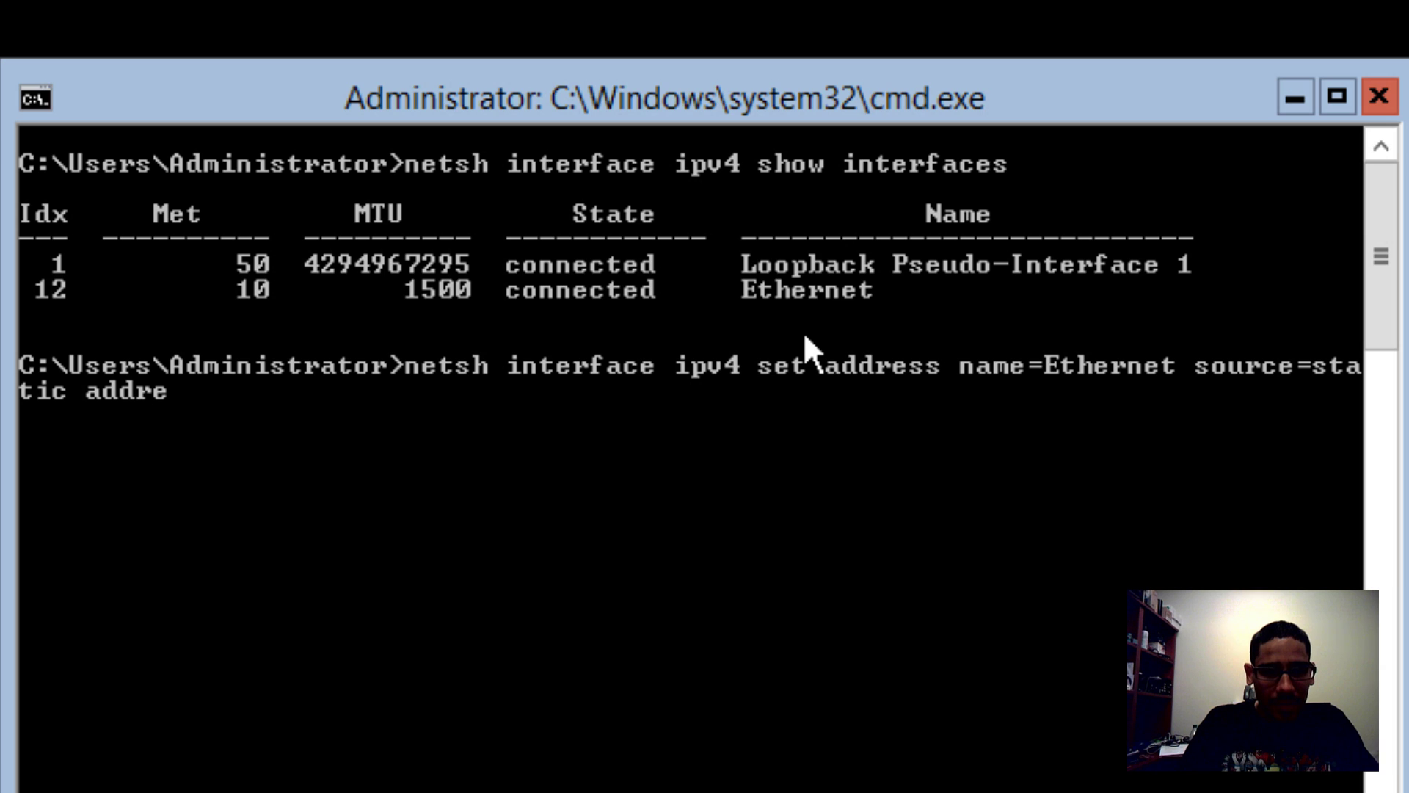
{"action": "type", "text": "ss="}
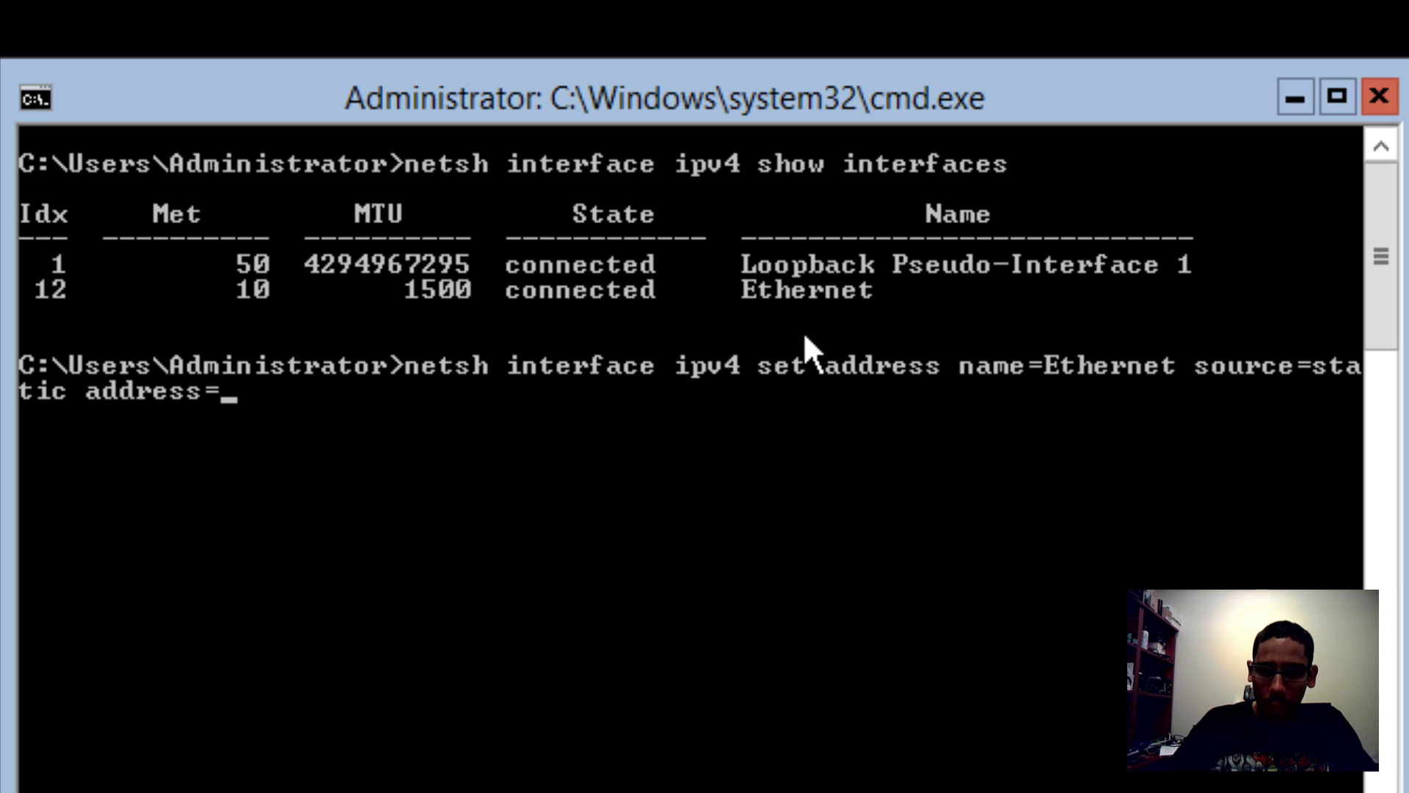
{"action": "type", "text": "192.168"}
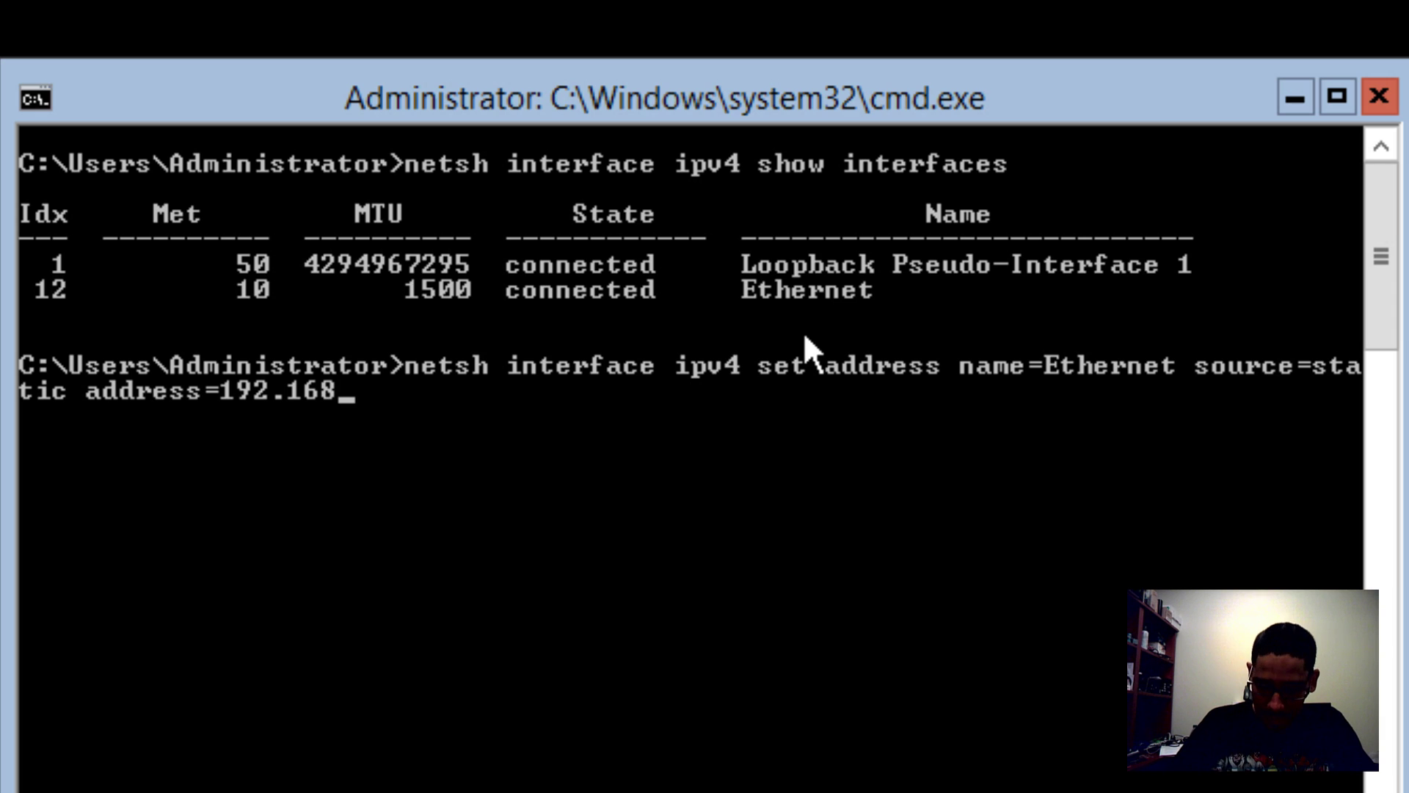
{"action": "type", "text": ".129."}
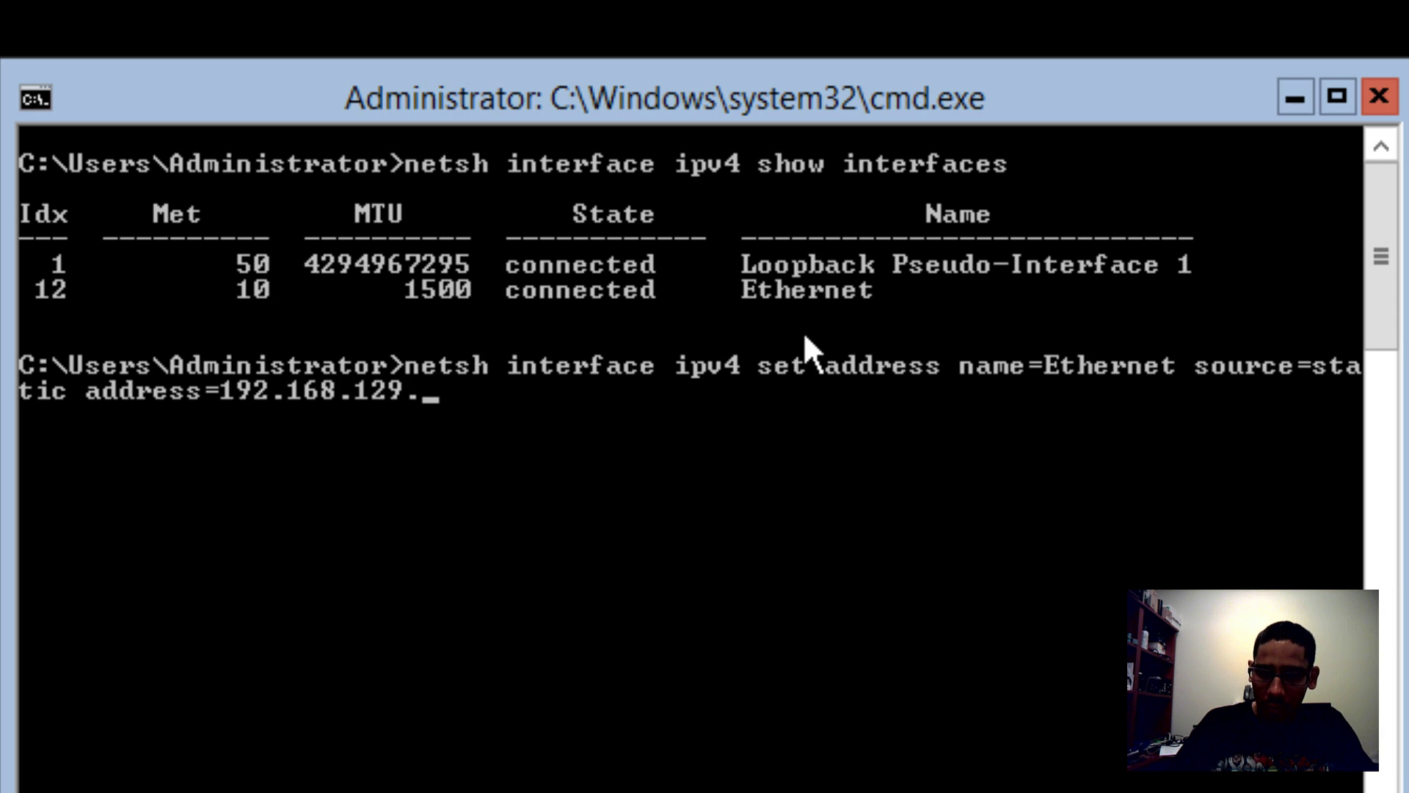
{"action": "type", "text": "143"}
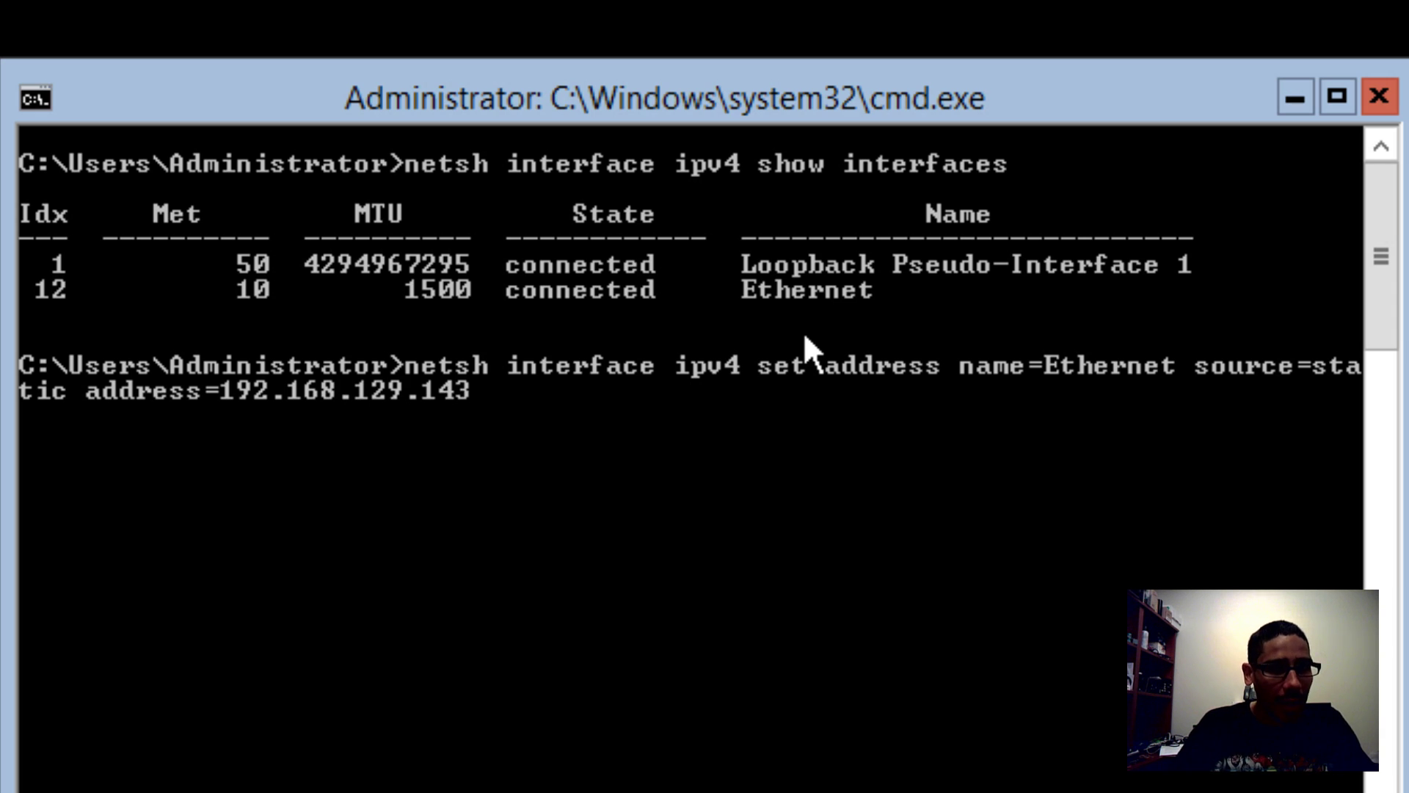
{"action": "key", "text": "BackSpace"}
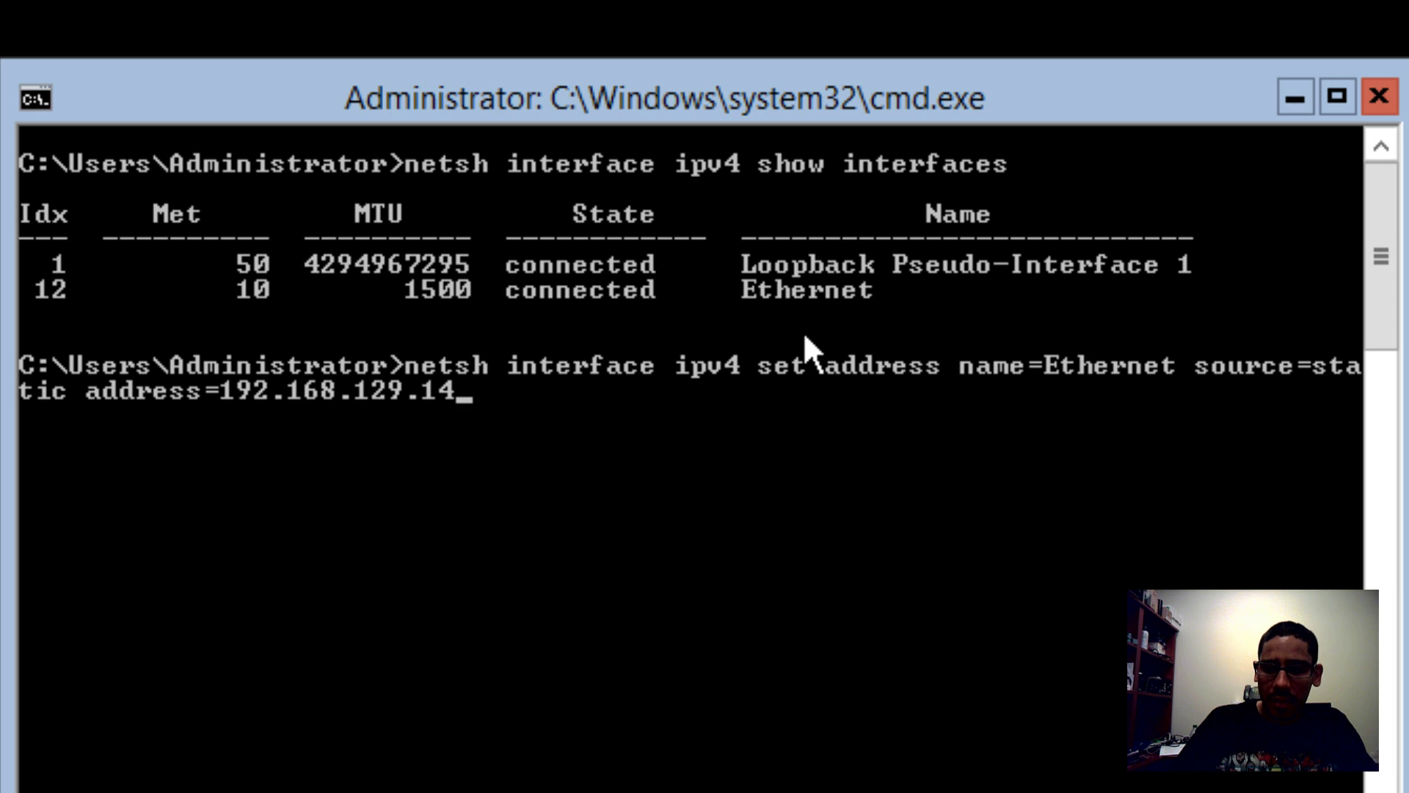
{"action": "type", "text": "5"}
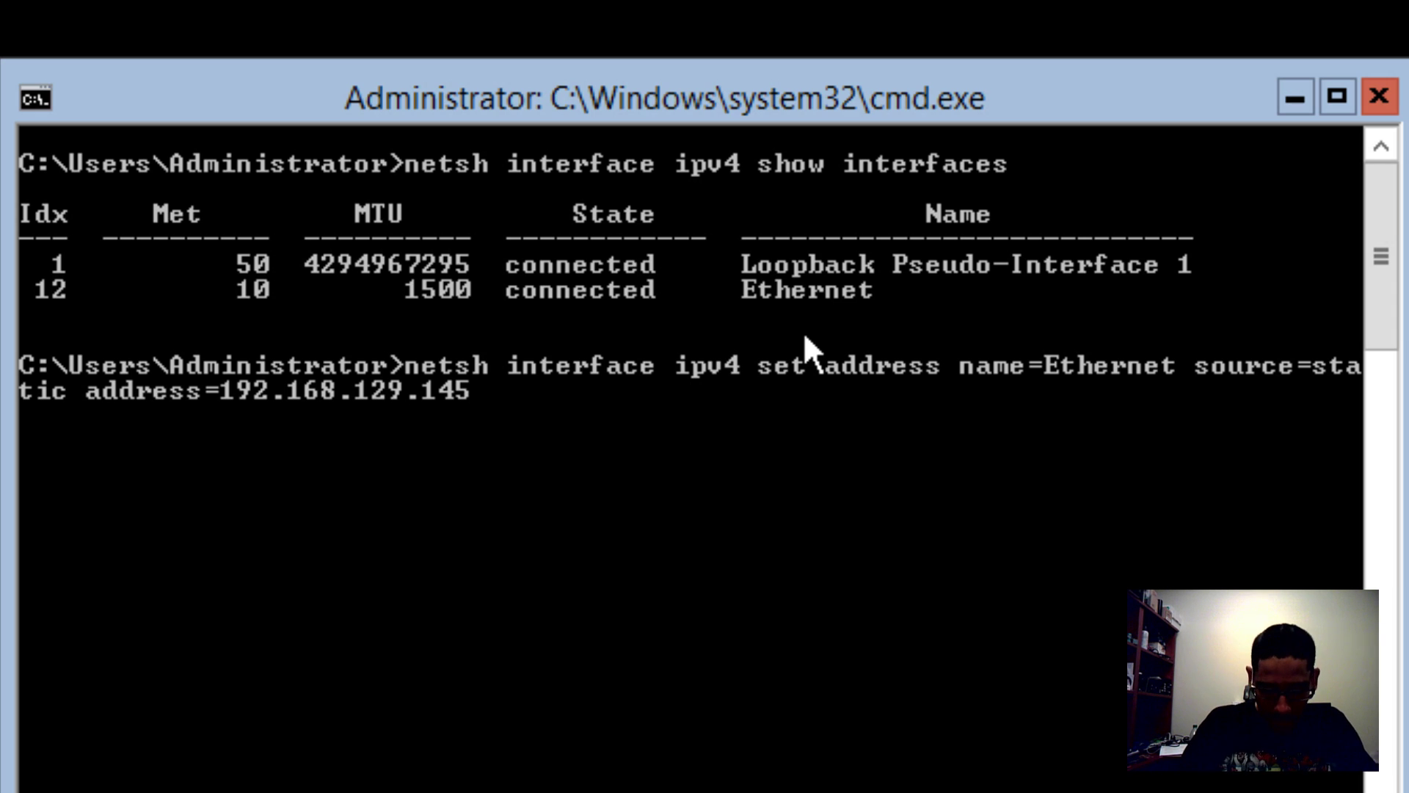
{"action": "type", "text": " make"}
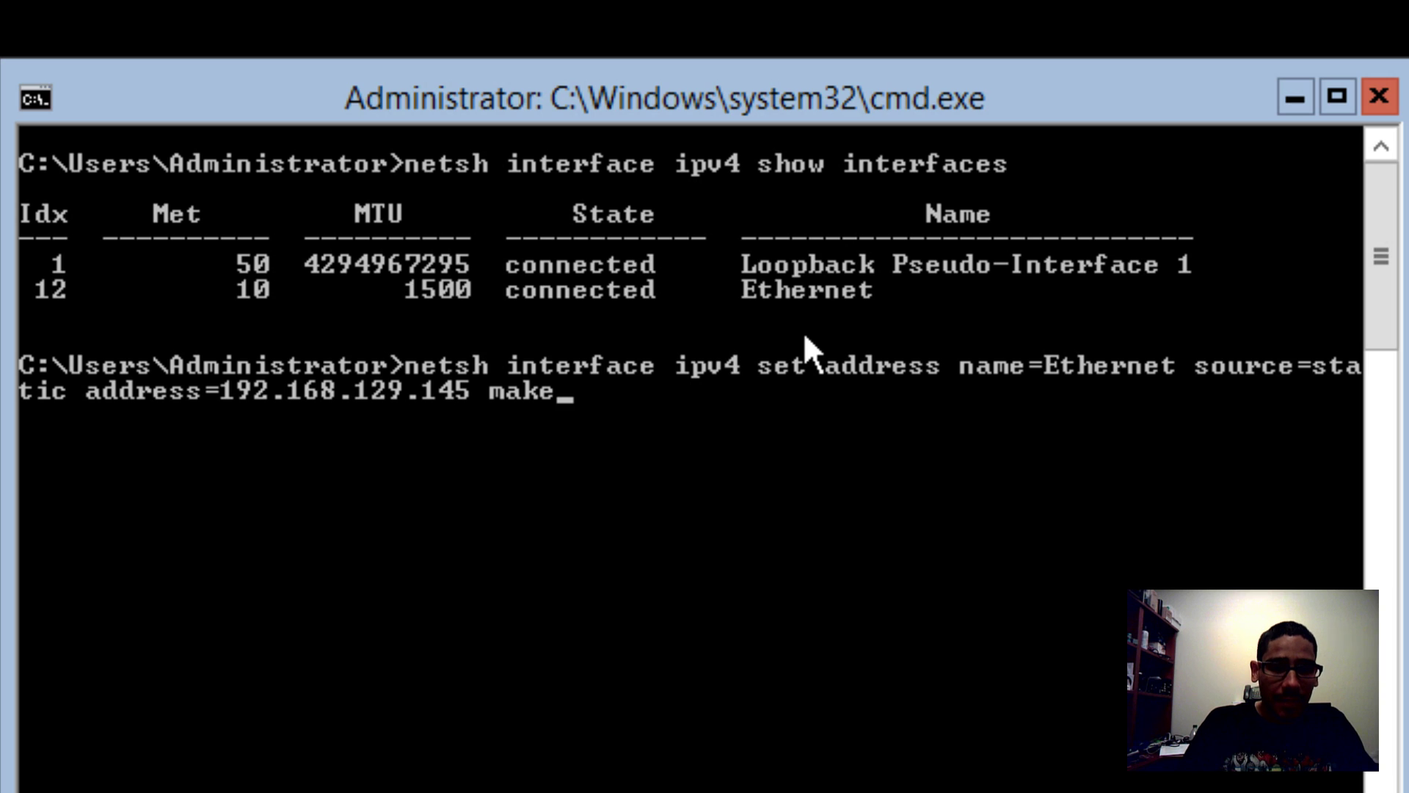
{"action": "type", "text": "=255"}
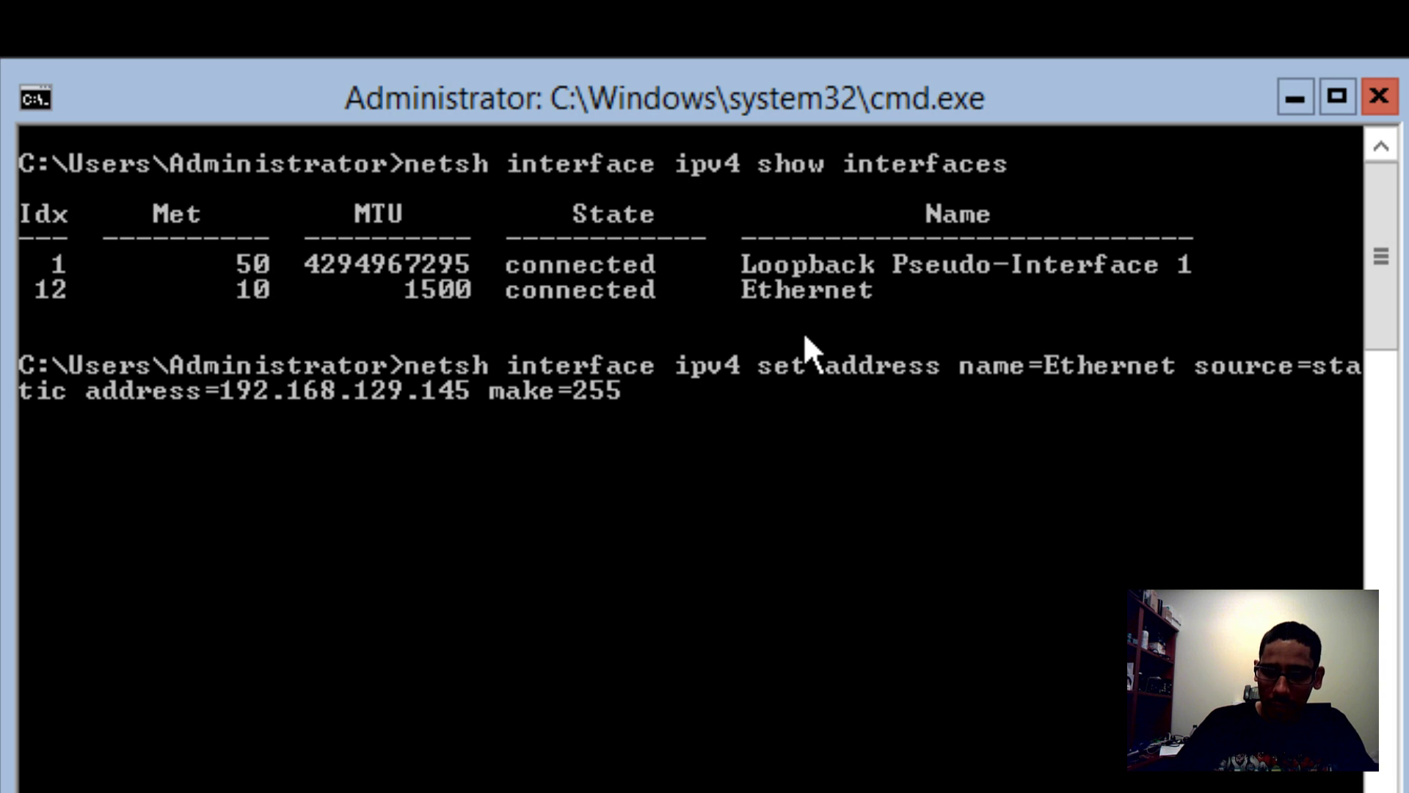
{"action": "type", "text": ".255.255.25"}
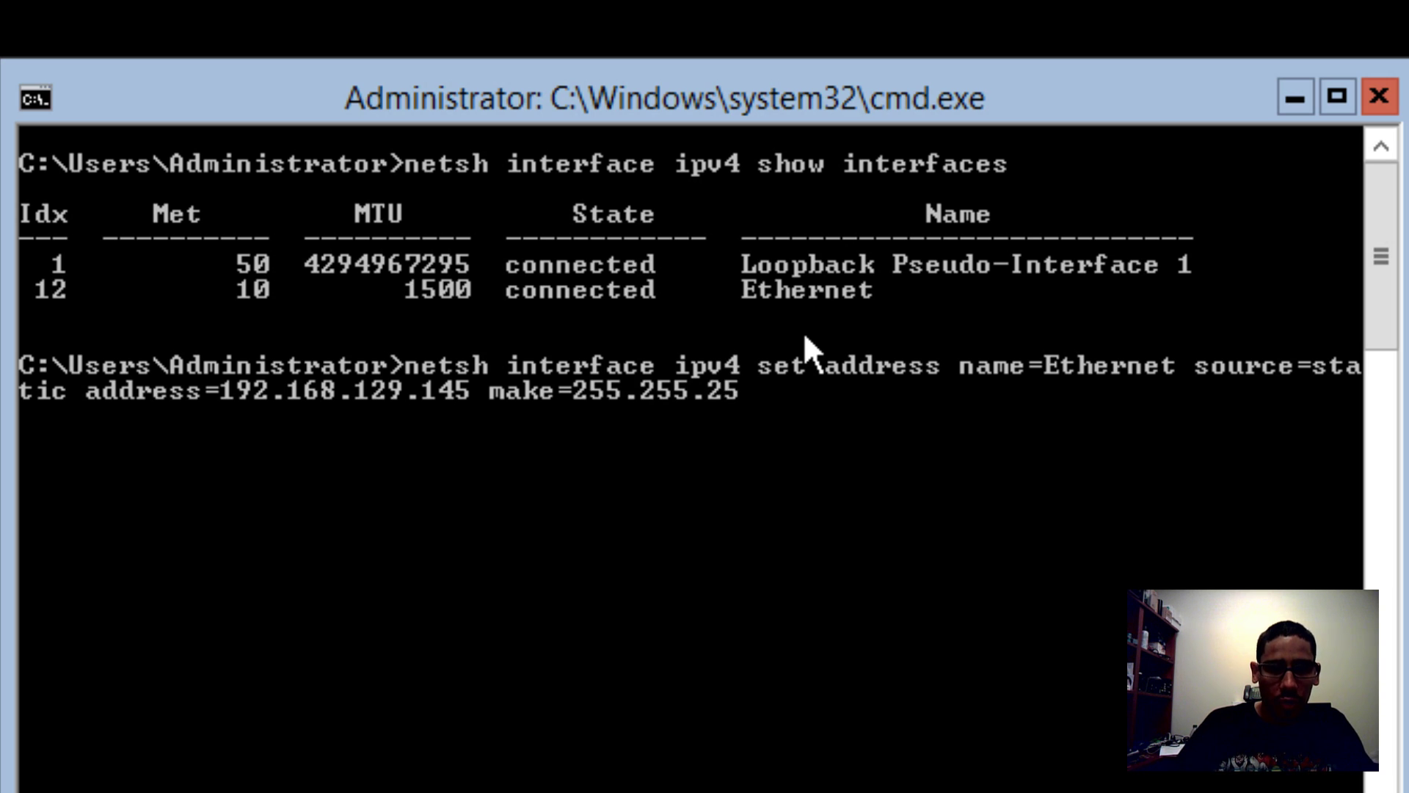
{"action": "type", "text": "0"}
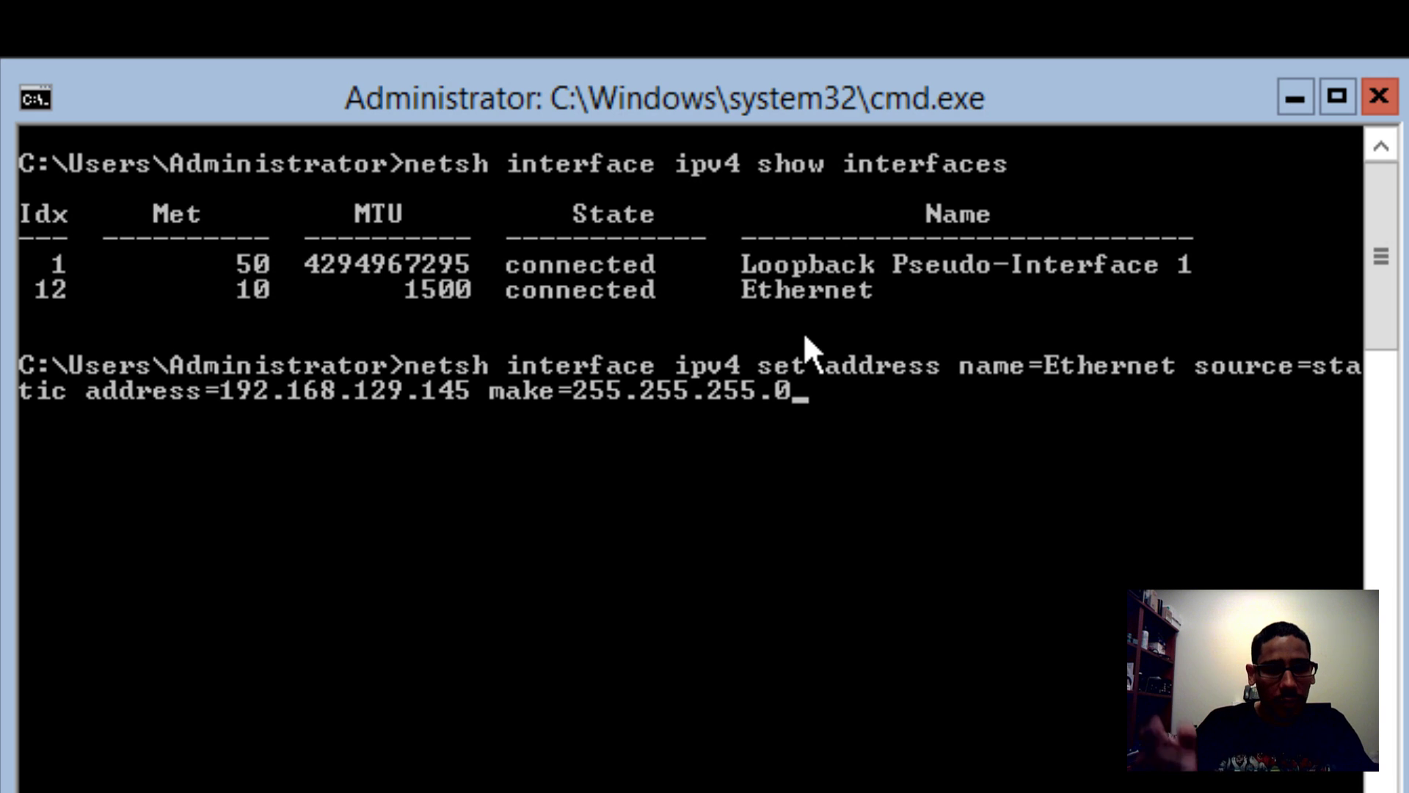
{"action": "key", "text": "Left"}
{"action": "key", "text": "Left"}
{"action": "key", "text": "Left"}
{"action": "key", "text": "Left"}
{"action": "key", "text": "Left"}
{"action": "key", "text": "Left"}
{"action": "key", "text": "Left"}
{"action": "key", "text": "Left"}
{"action": "key", "text": "Left"}
{"action": "key", "text": "Left"}
{"action": "key", "text": "Left"}
{"action": "key", "text": "Left"}
{"action": "key", "text": "Left"}
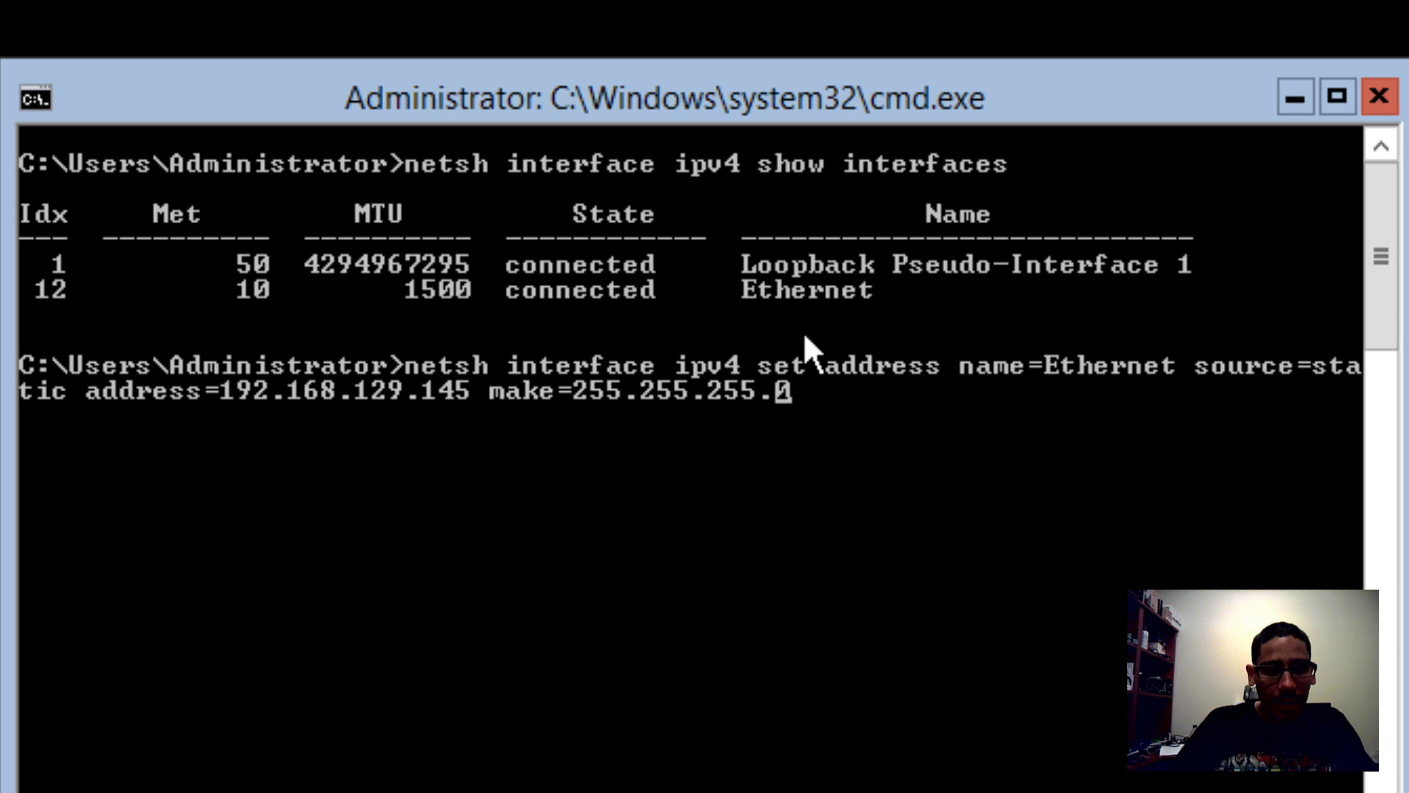
{"action": "key", "text": "BackSpace"}
{"action": "key", "text": "BackSpace"}
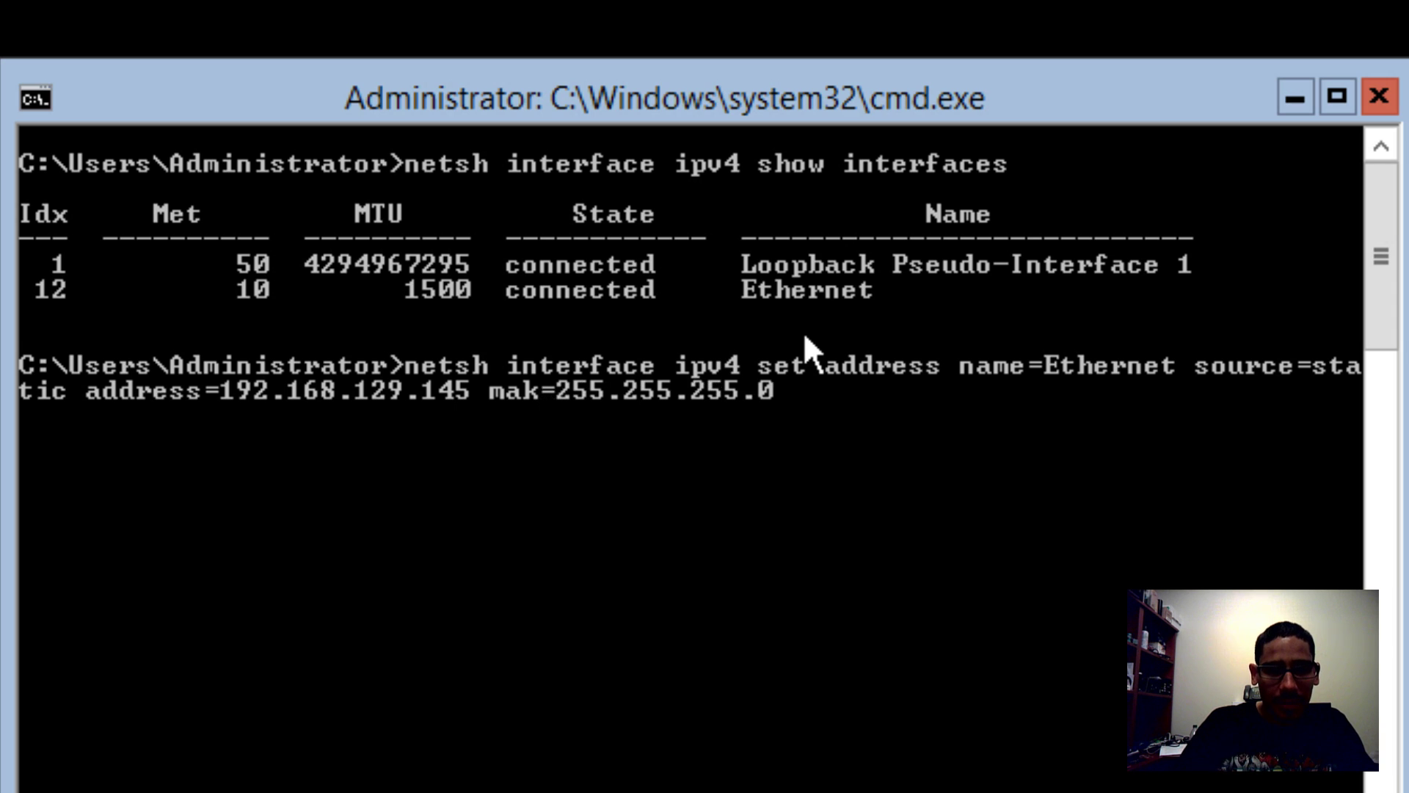
{"action": "type", "text": "sk"}
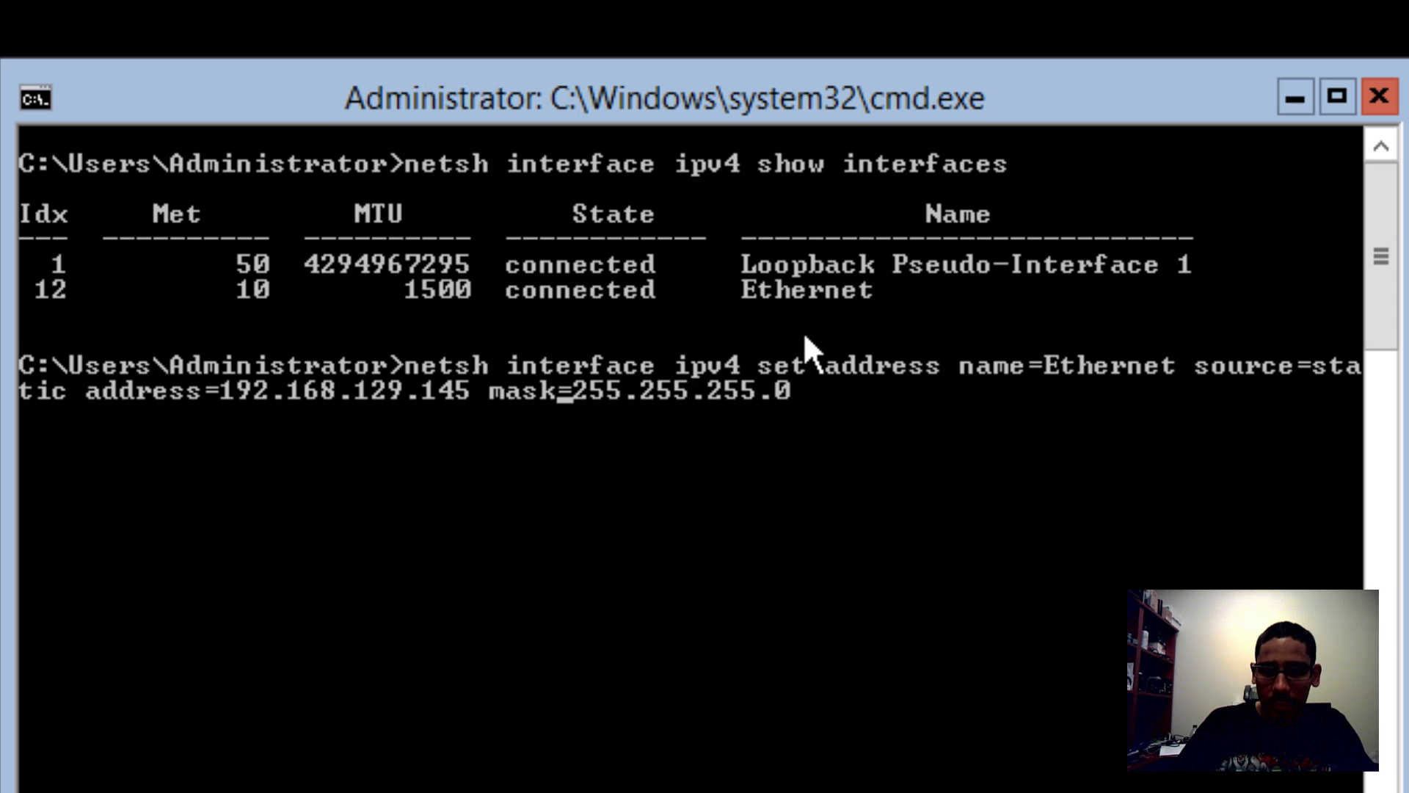
{"action": "key", "text": "End"}
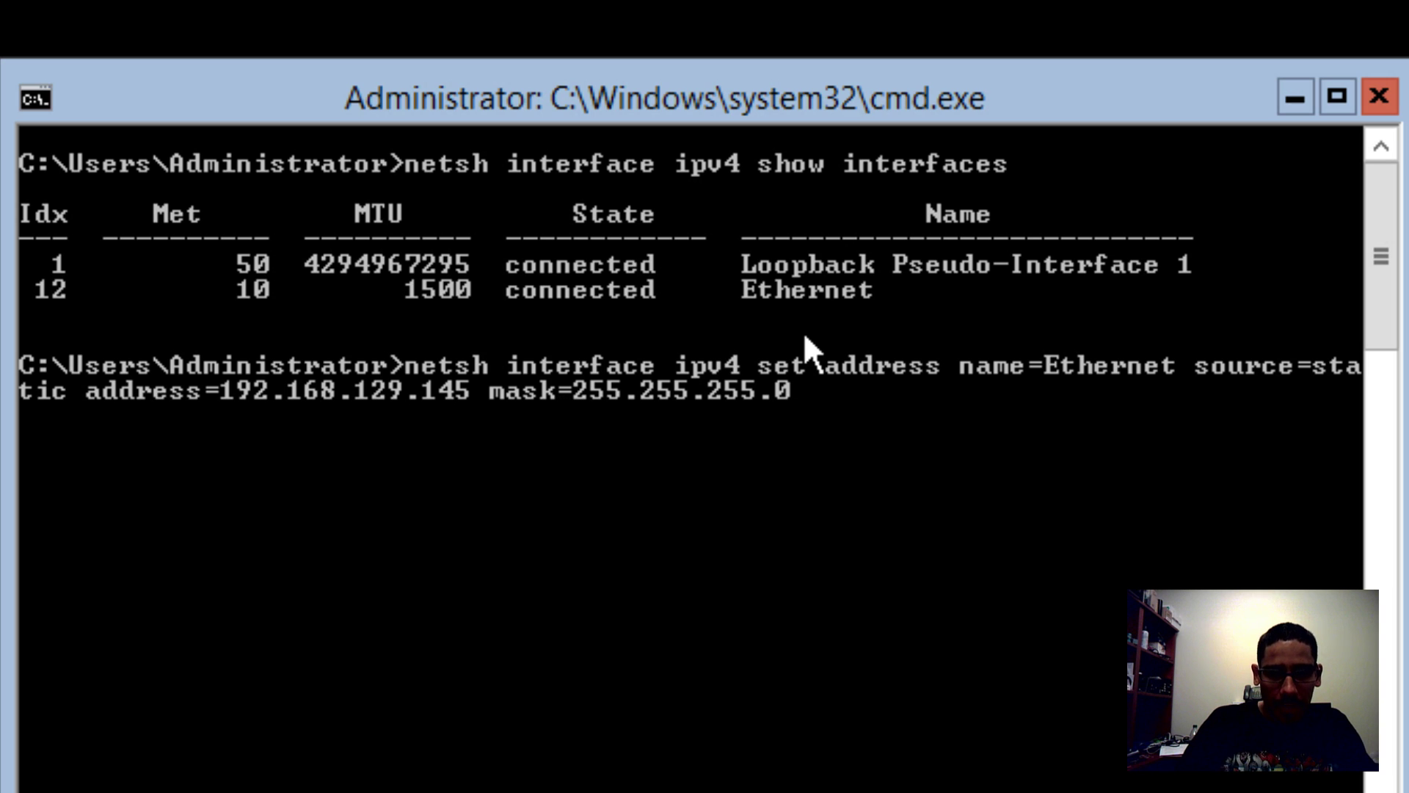
{"action": "type", "text": "ga"}
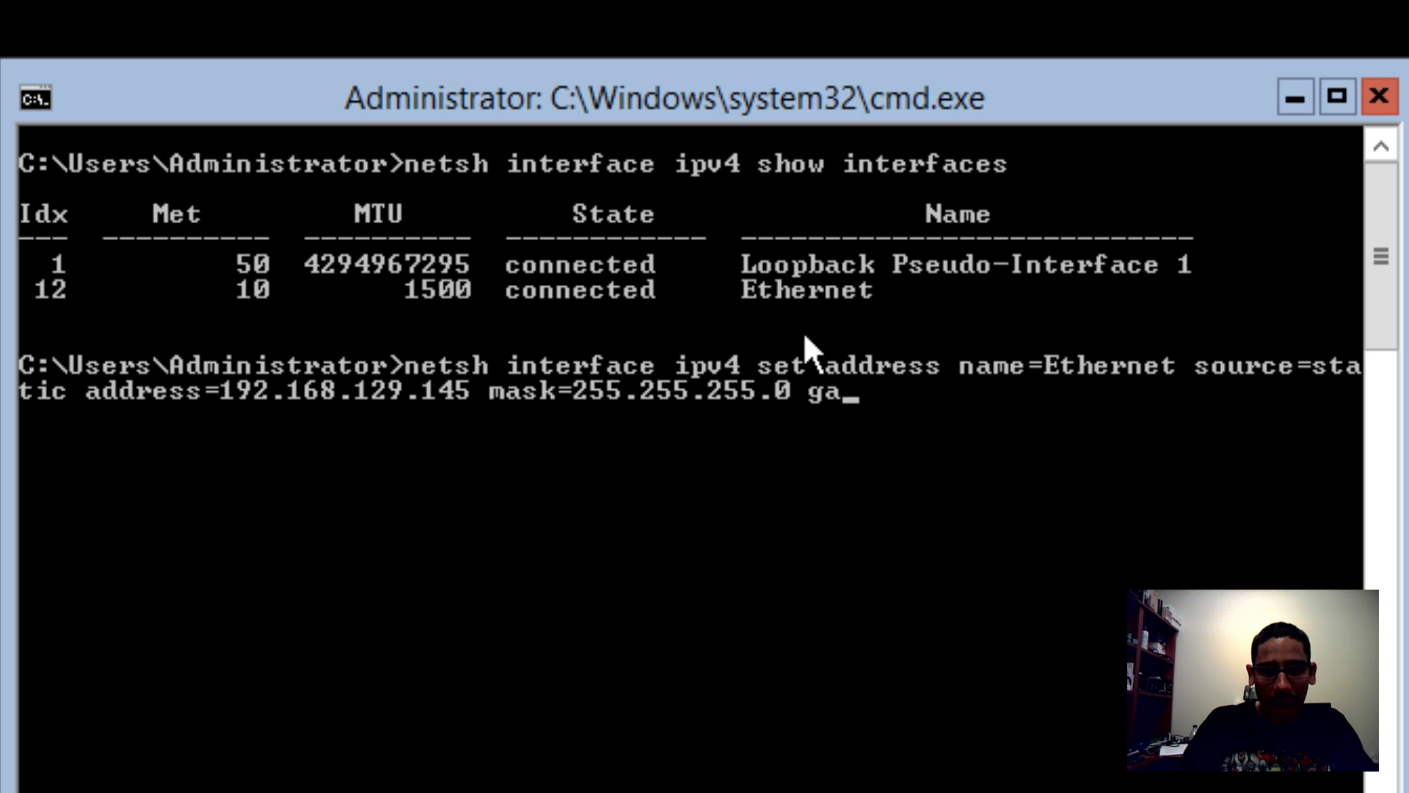
{"action": "type", "text": "teway"}
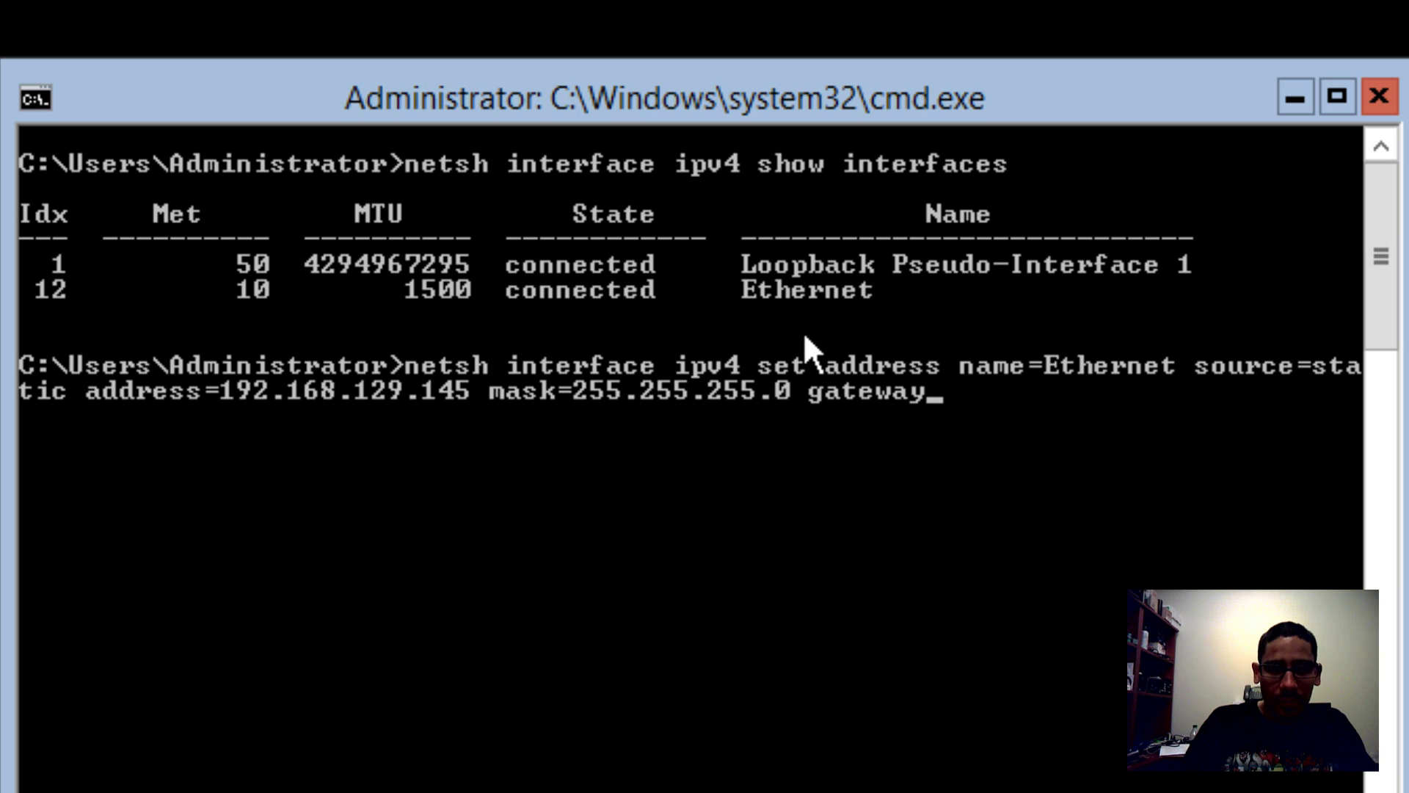
{"action": "type", "text": "=192.168"}
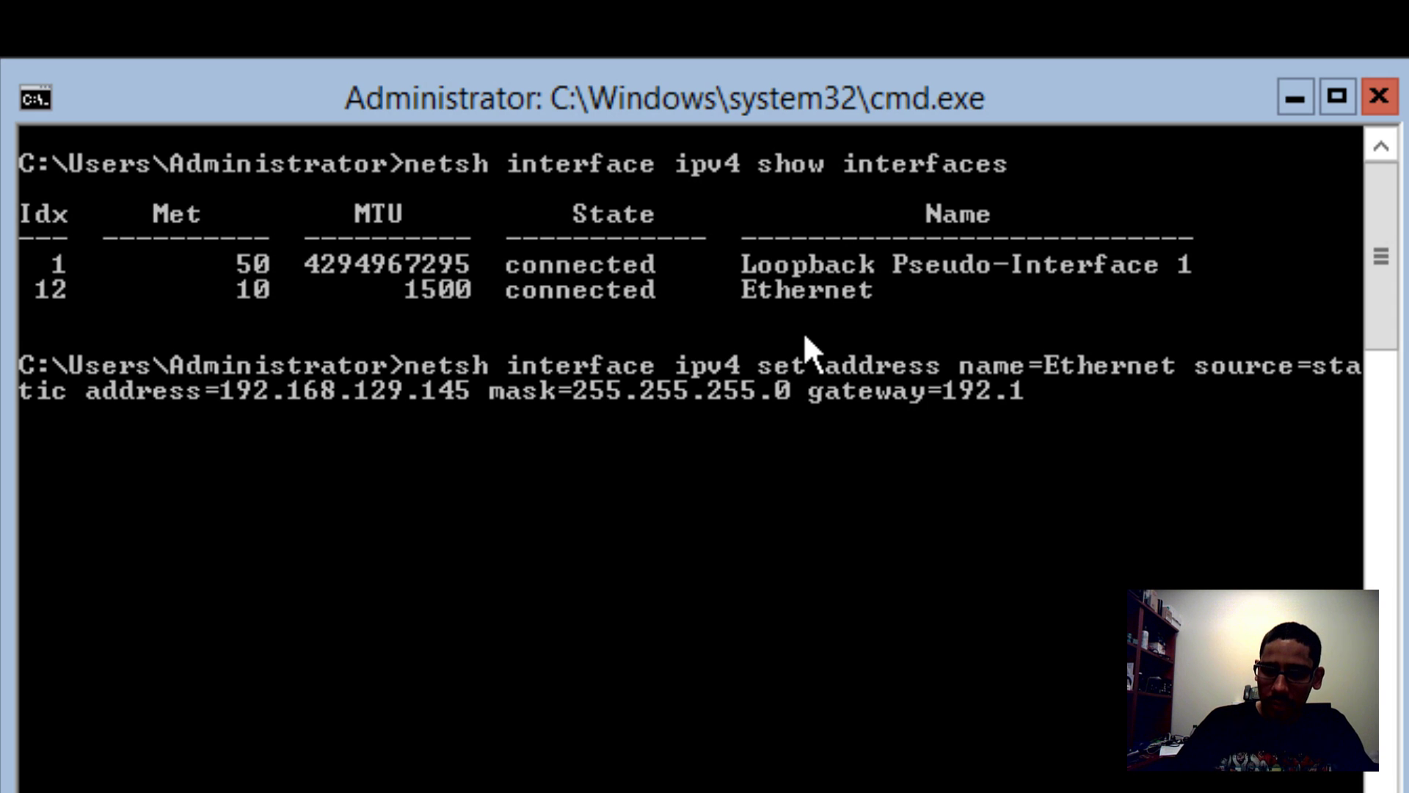
{"action": "type", "text": ".129.2"}
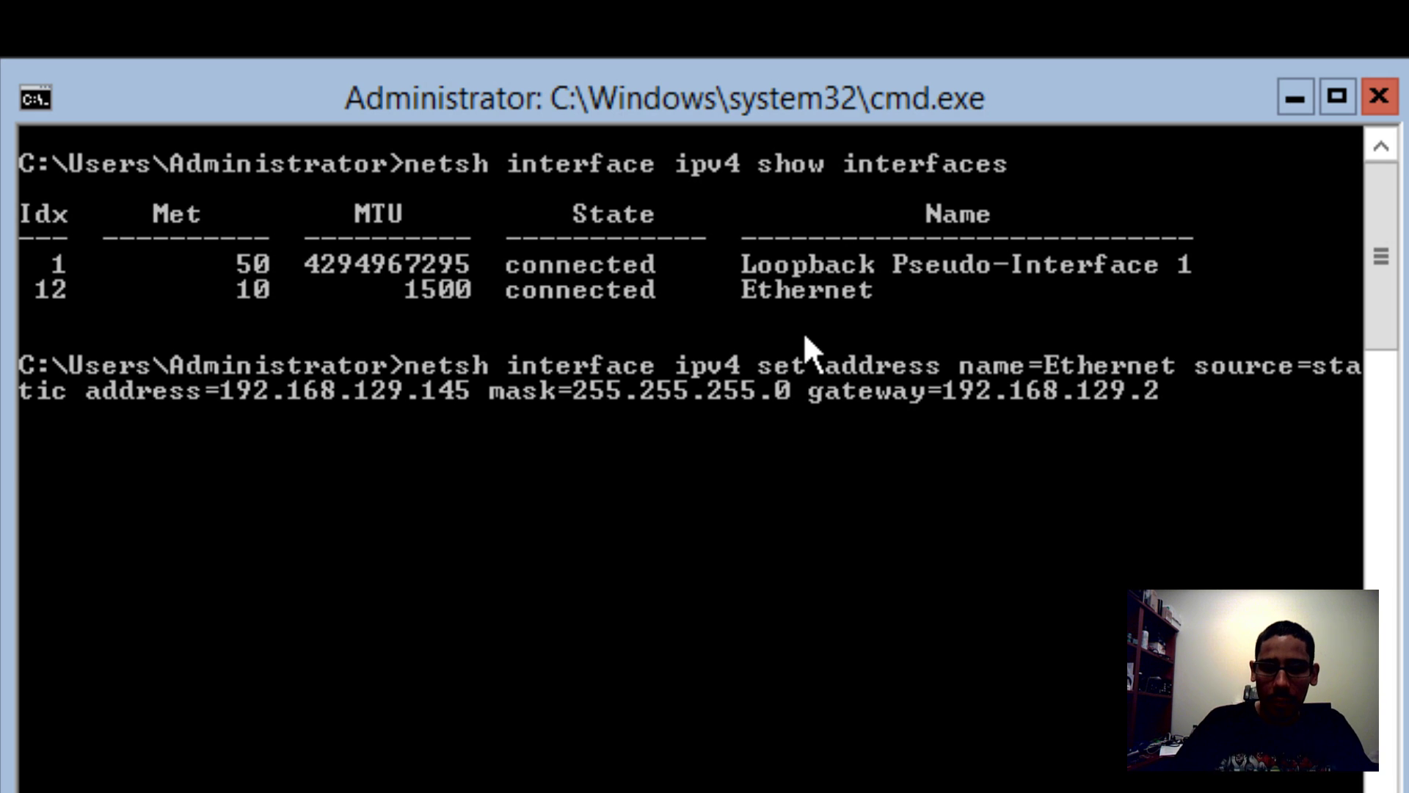
{"action": "key", "text": "Return"}
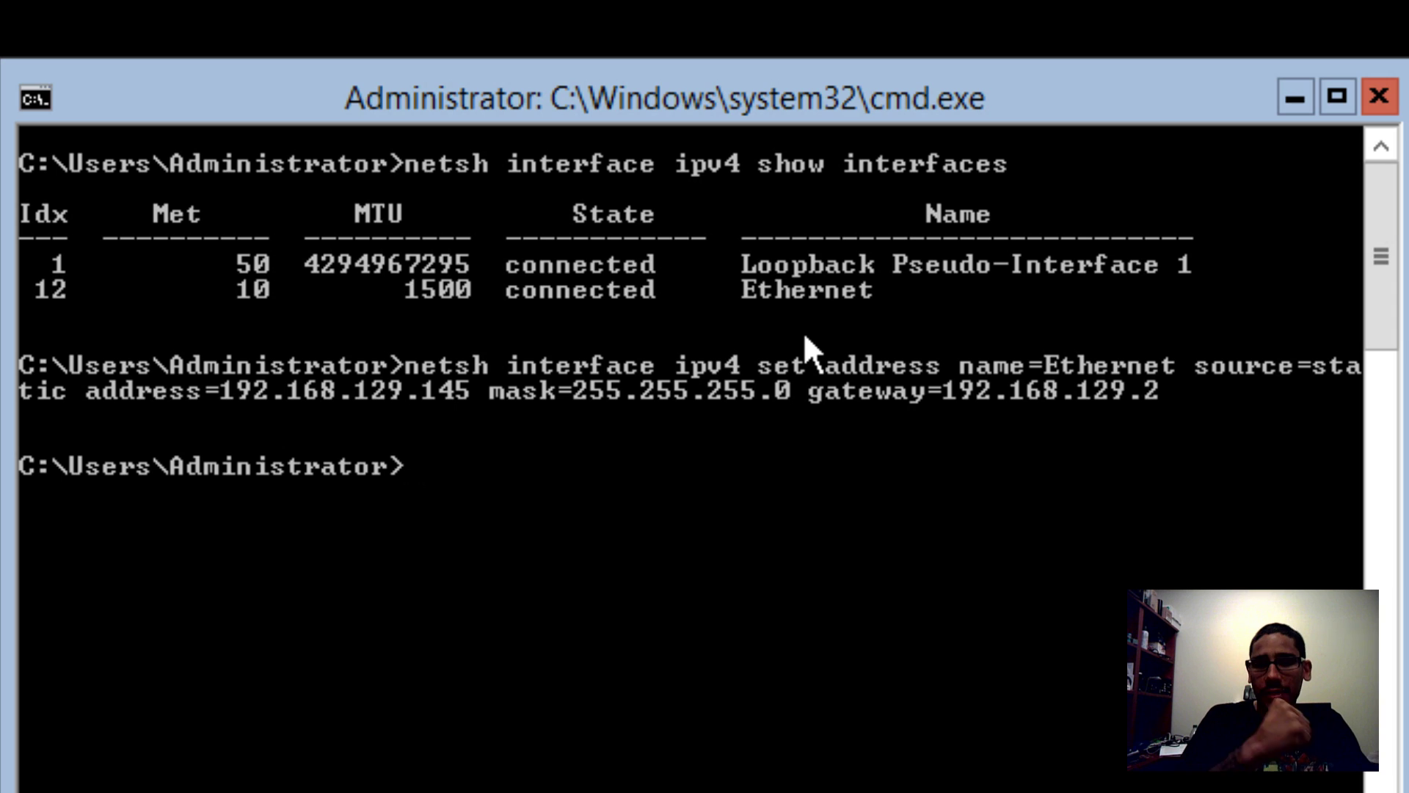
Step: Run ipconfig to confirm Ethernet uses 192.168.129.145 with gateway 192.168.129.2
{"action": "type", "text": "ipf"}
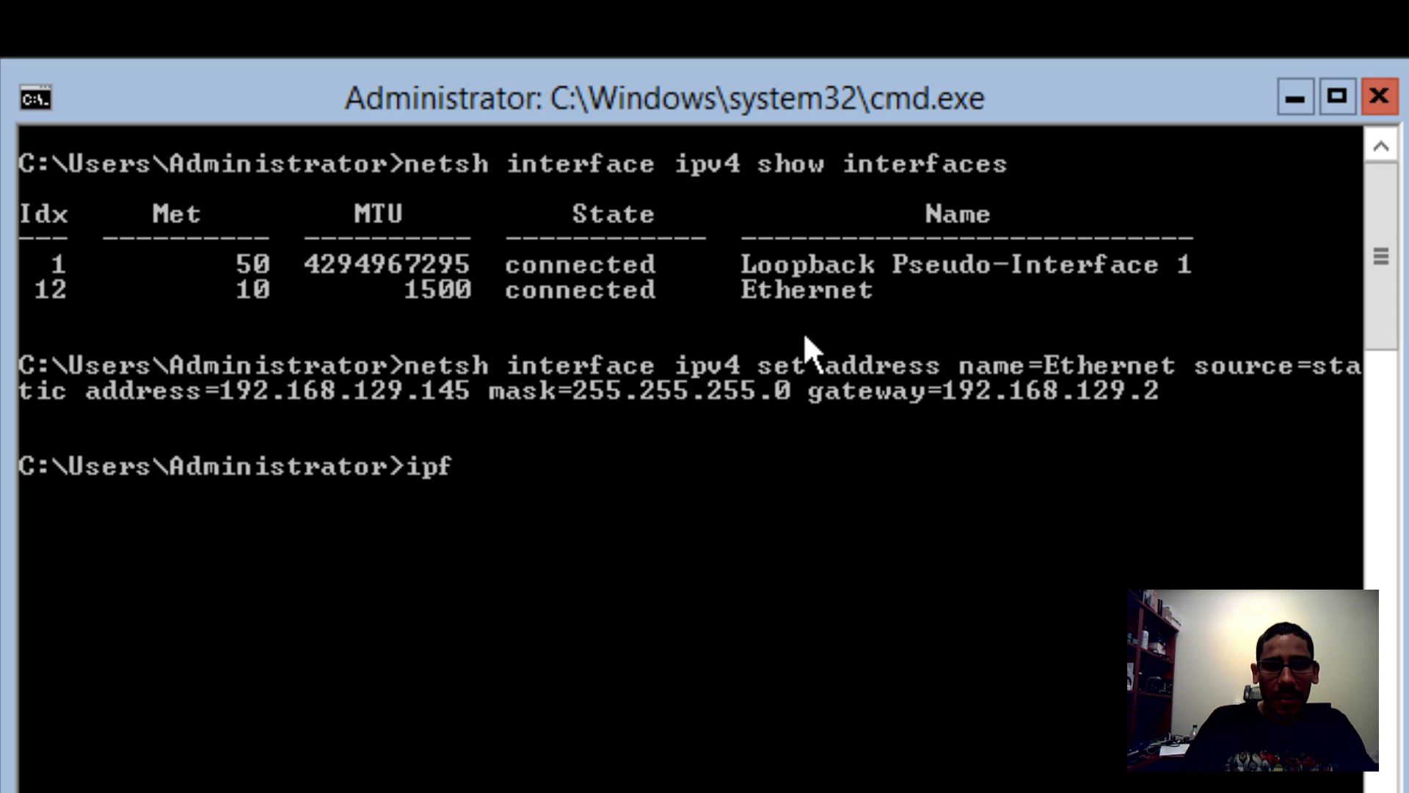
{"action": "key", "text": "BackSpace"}
{"action": "type", "text": "config "}
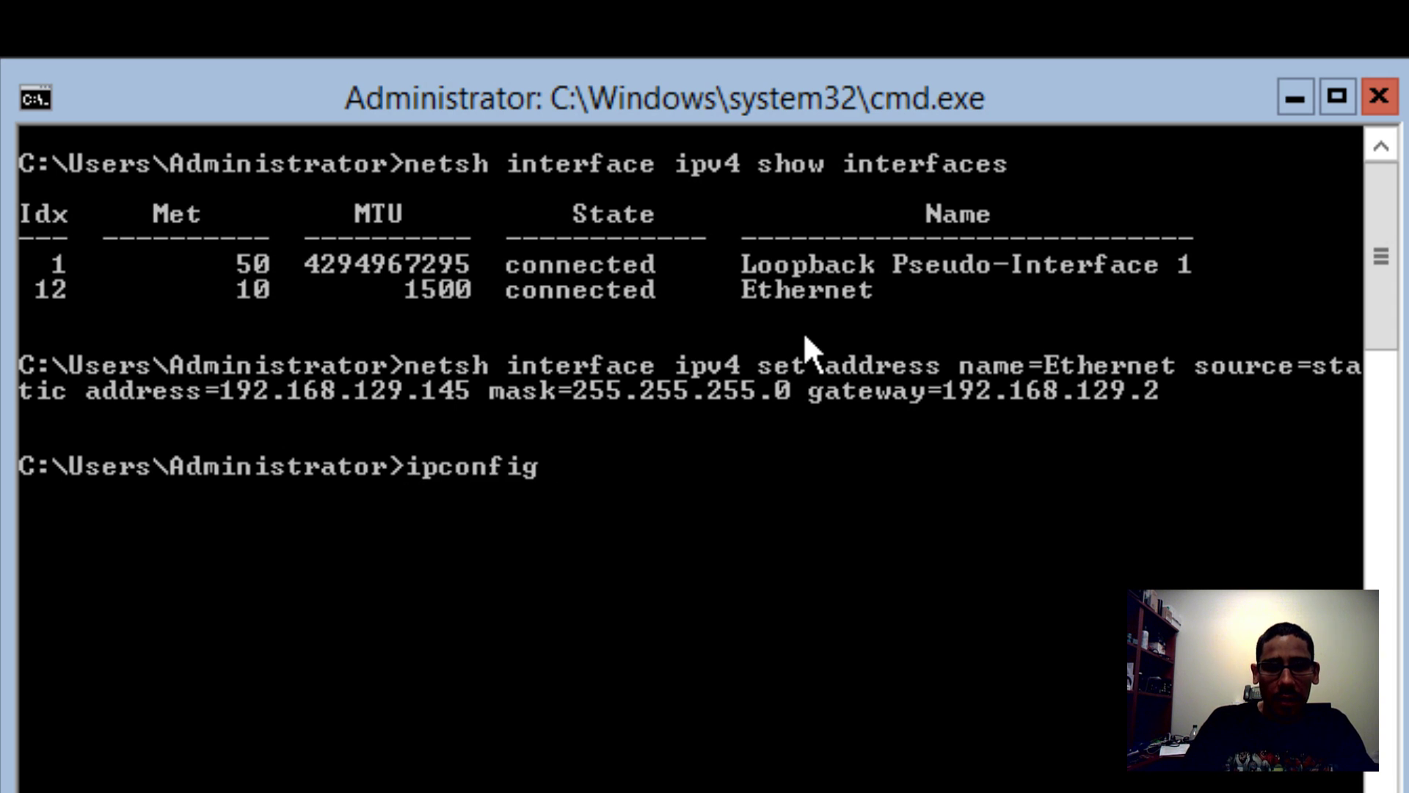
{"action": "type", "text": "/"}
{"action": "key", "text": "BackSpace"}
{"action": "key", "text": "Return"}
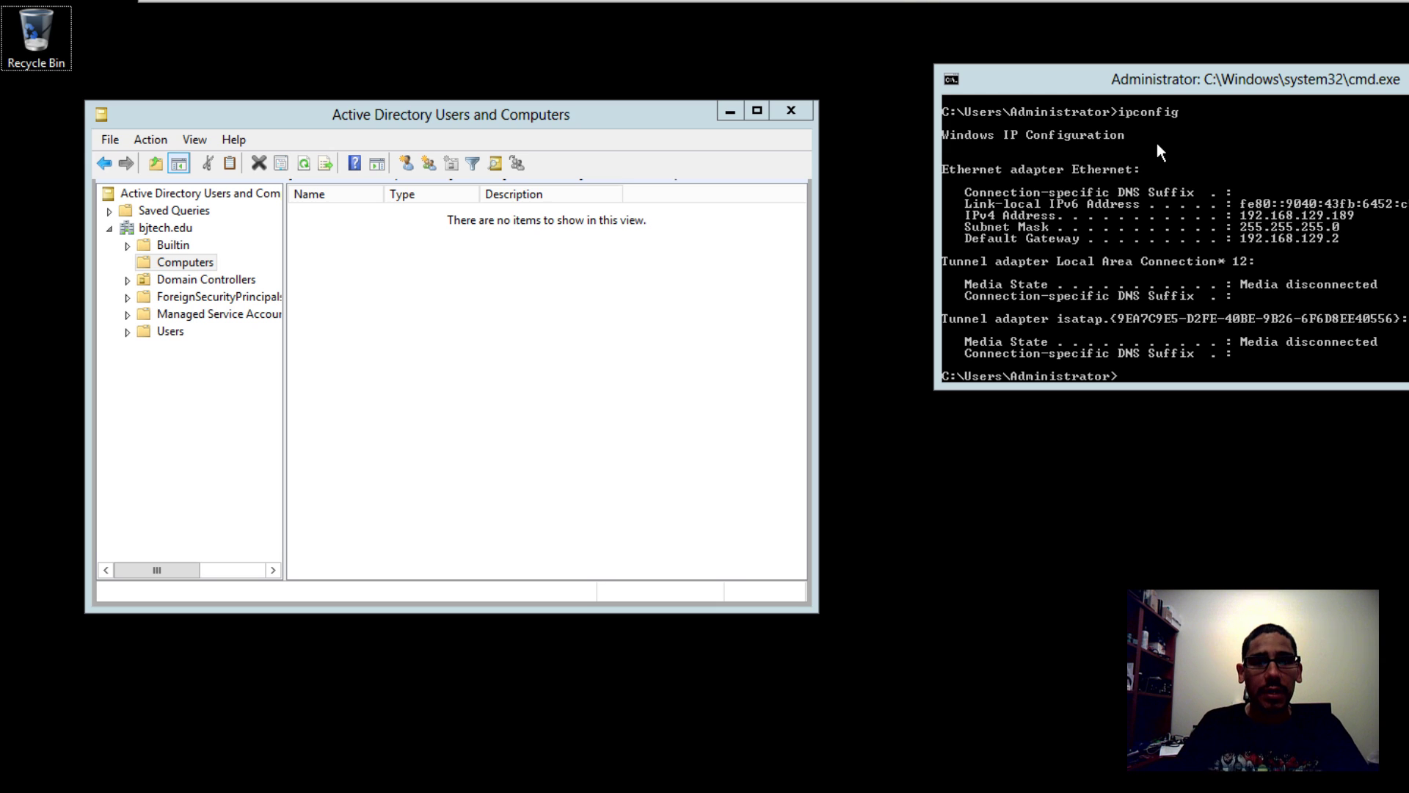
Step: Switch to the bj-core VM console and clear it with cls
{"action": "mouse_move", "coordinate": [905, 4]}
{"action": "left_click", "coordinate": [319, 14]}
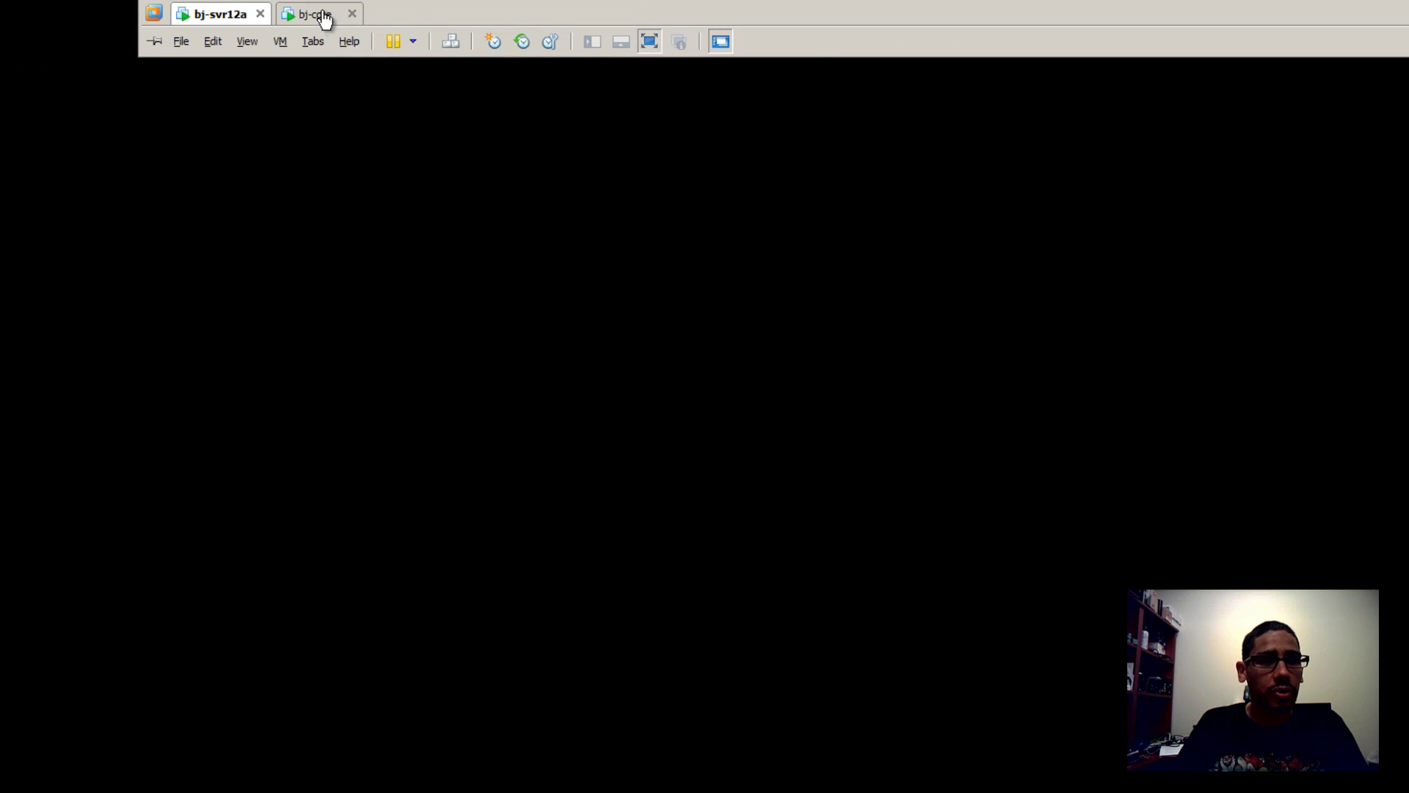
{"action": "left_click", "coordinate": [640, 390]}
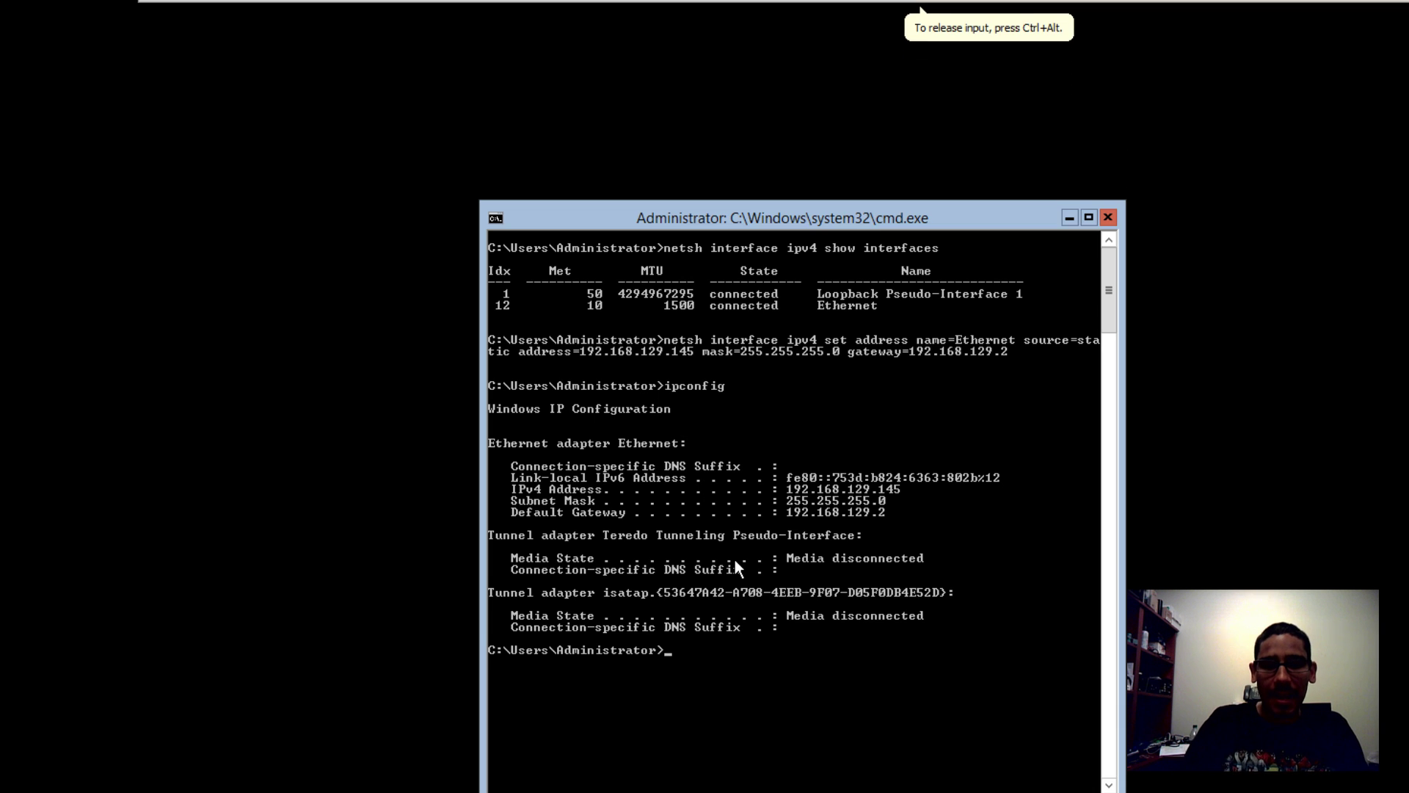
{"action": "type", "text": "cls"}
{"action": "key", "text": "Return"}
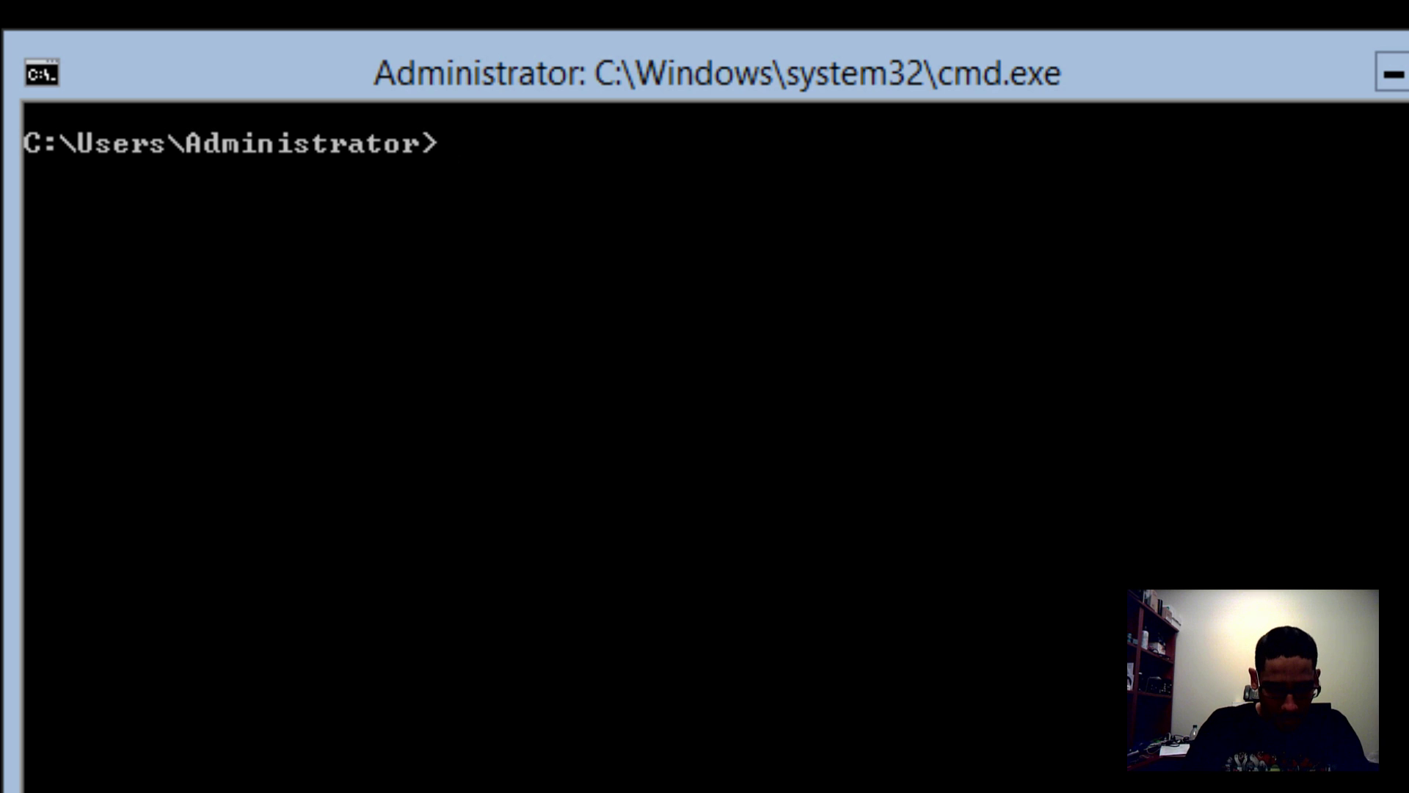
Step: Add DNS server 192.168.129.189 at index 1 to the Ethernet adapter via netsh
{"action": "type", "text": "netsh"}
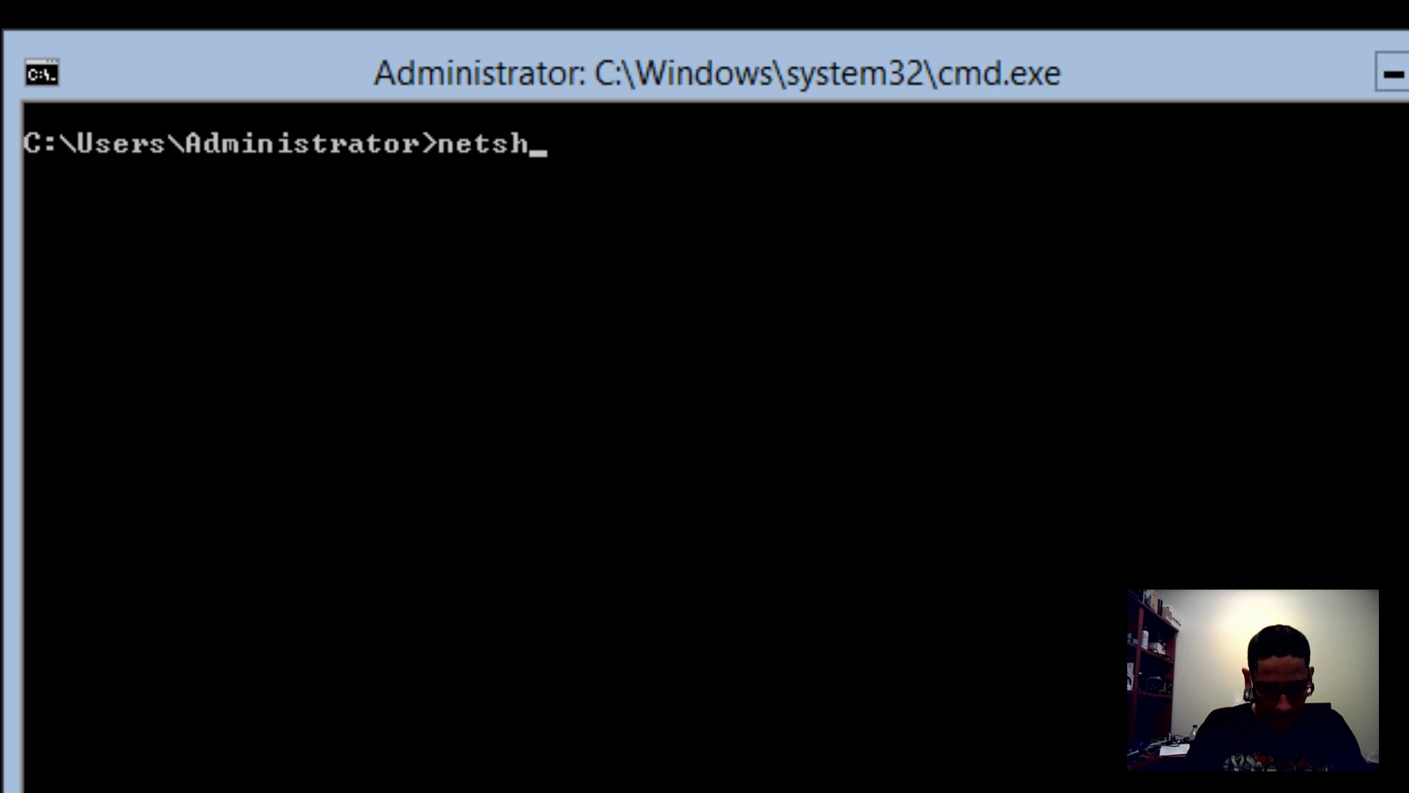
{"action": "type", "text": " int"}
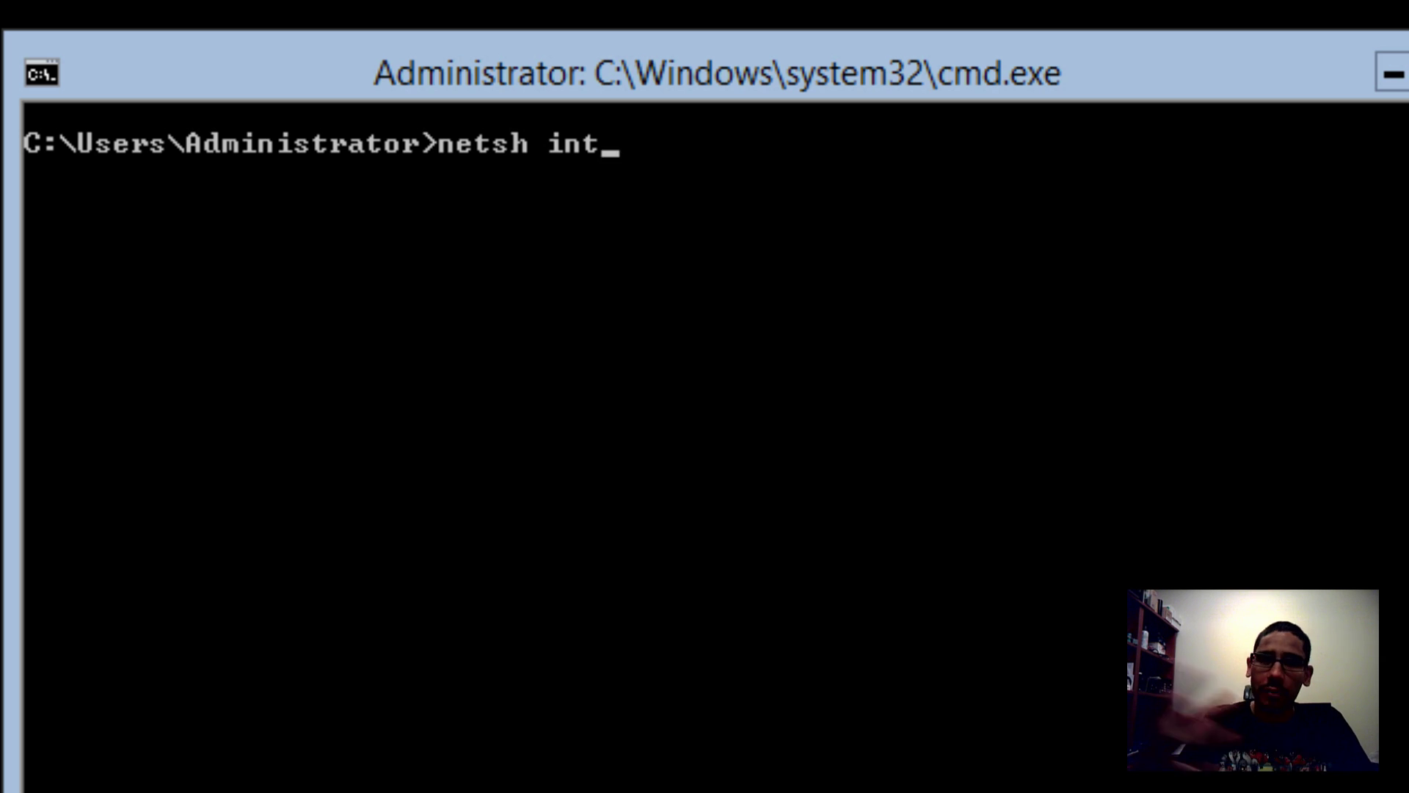
{"action": "type", "text": "ipv4"}
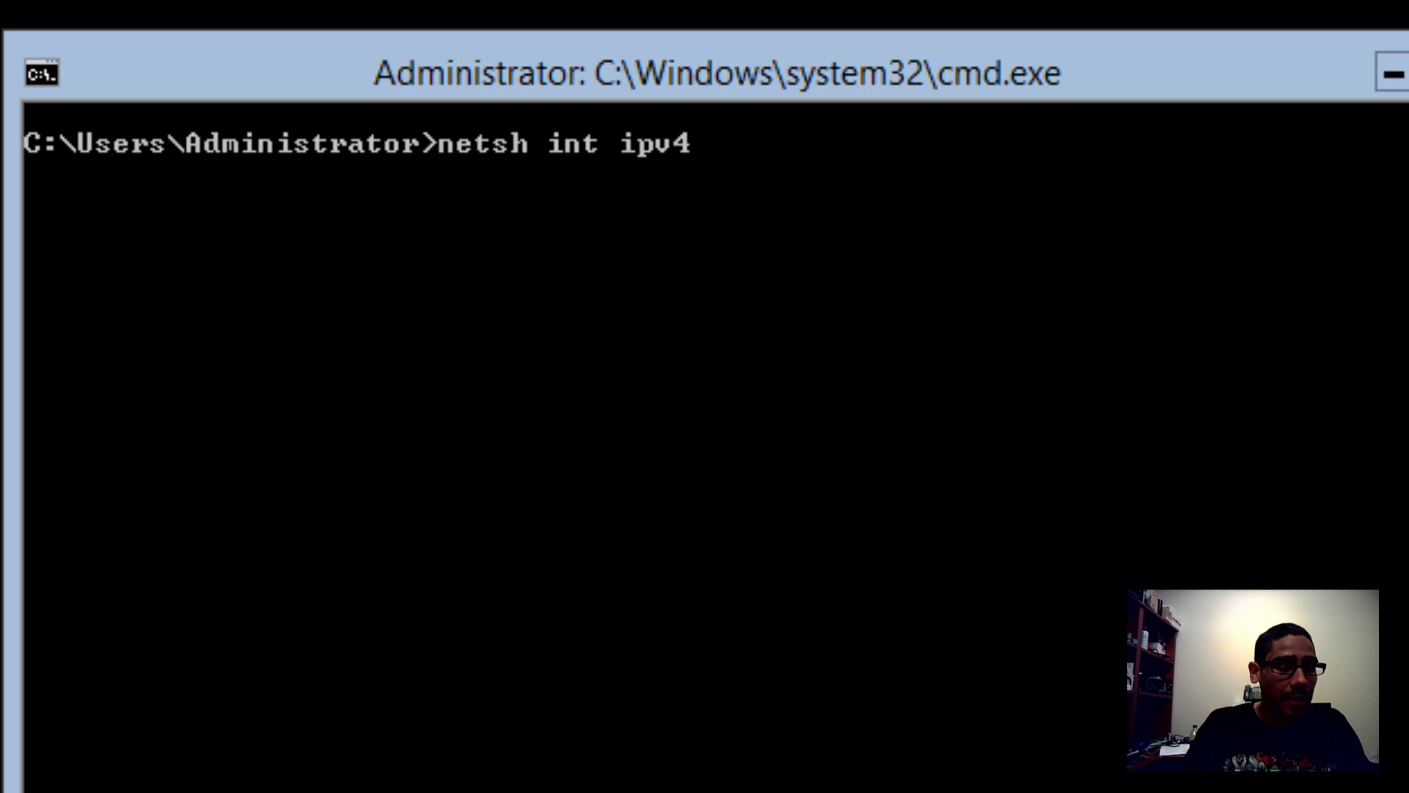
{"action": "type", "text": " add"}
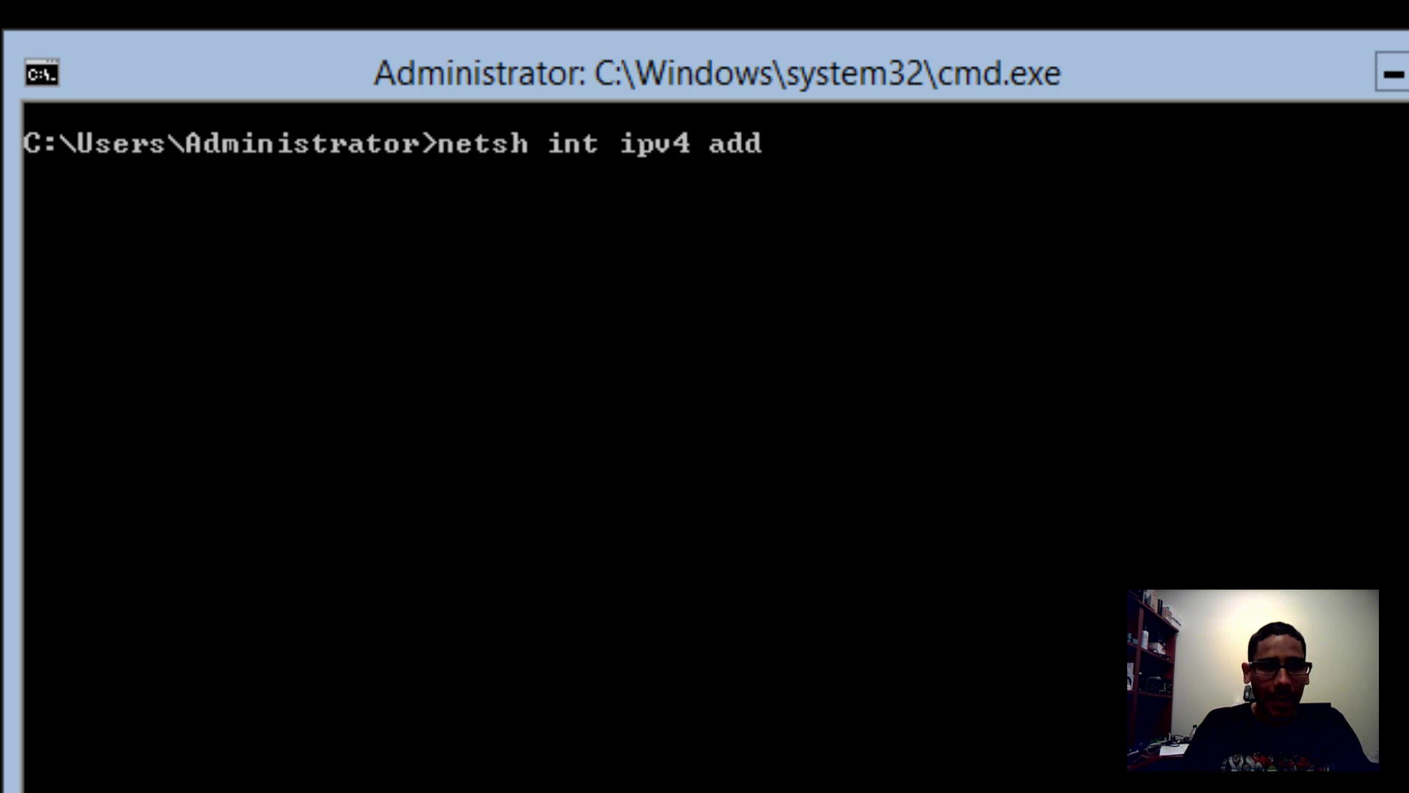
{"action": "type", "text": " d"}
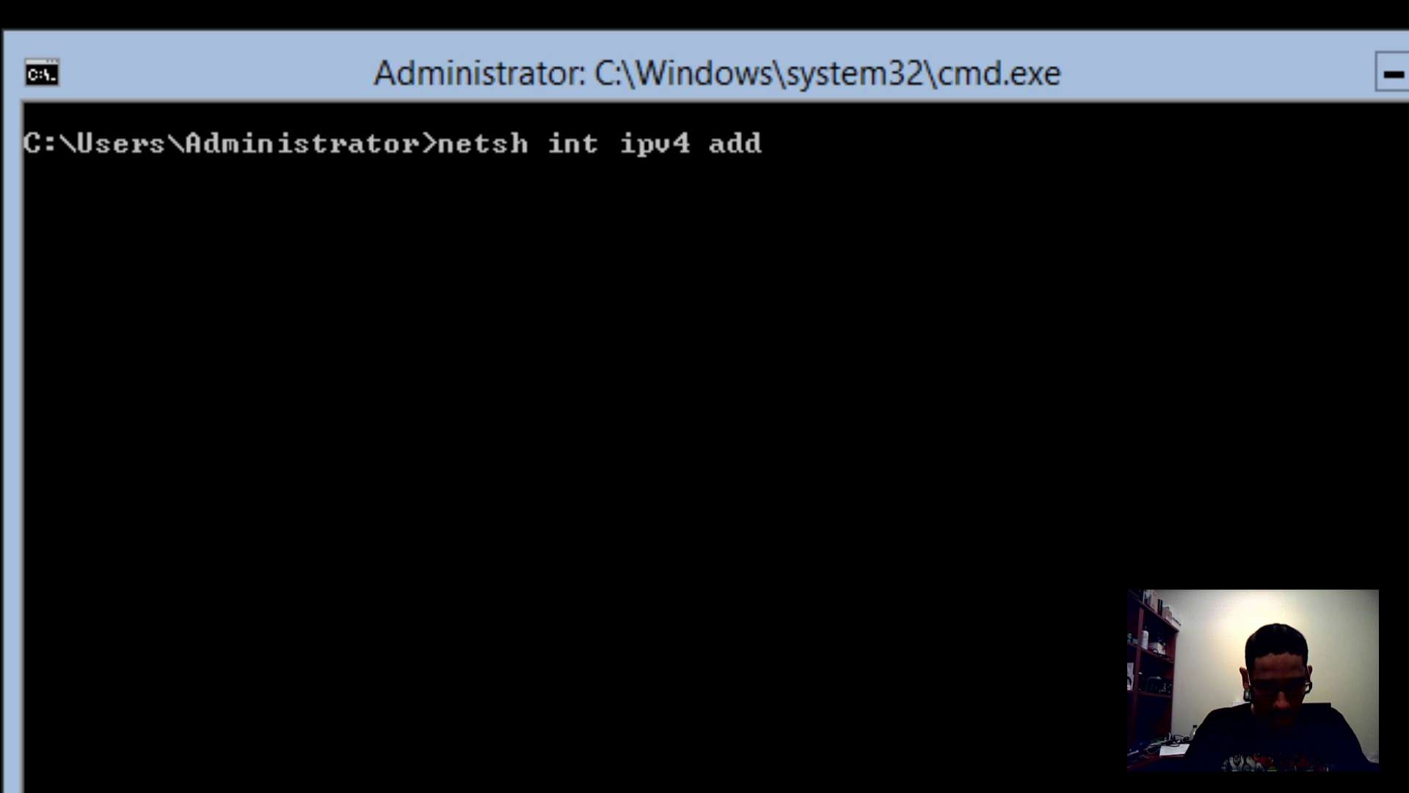
{"action": "type", "text": "nser"}
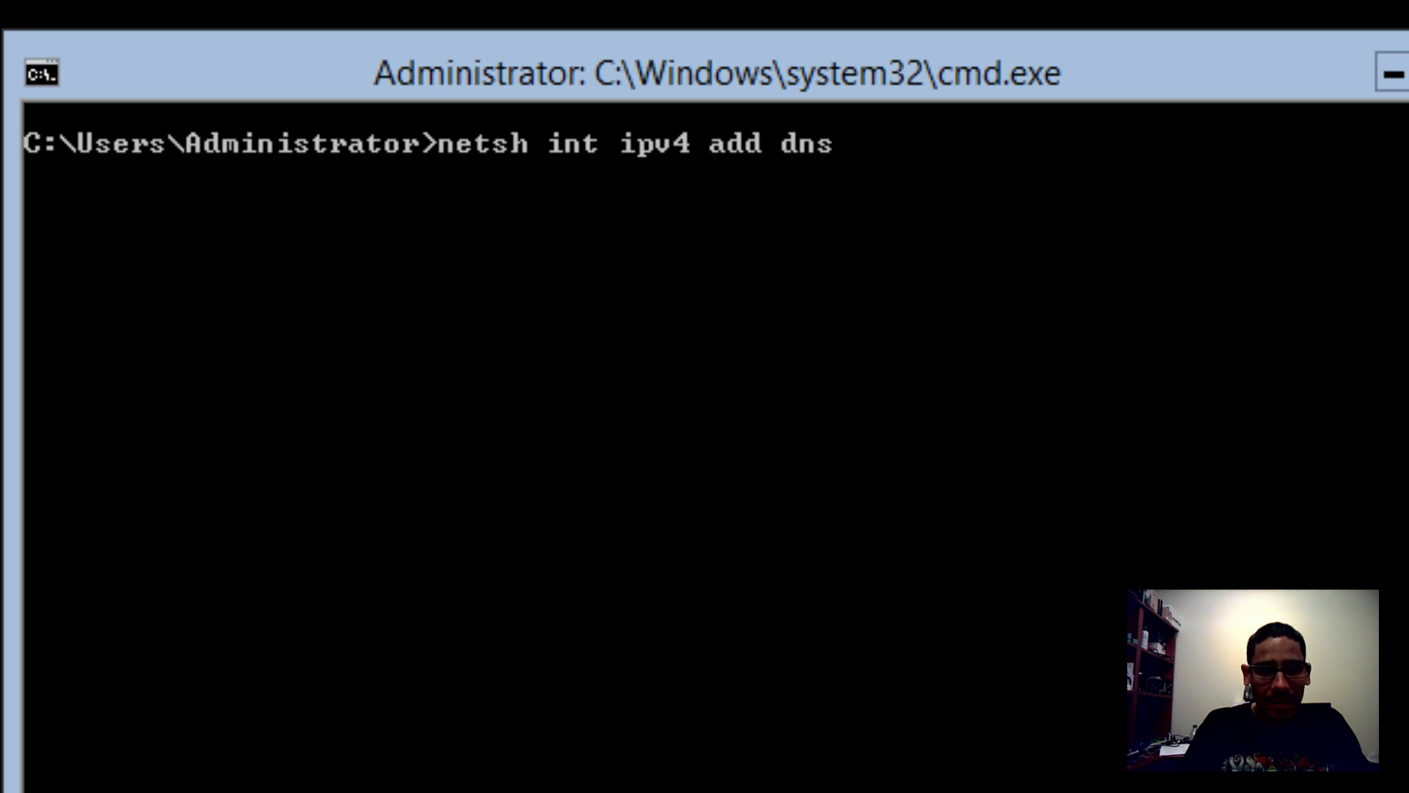
{"action": "key", "text": "BackSpace"}
{"action": "key", "text": "BackSpace"}
{"action": "type", "text": "serv"}
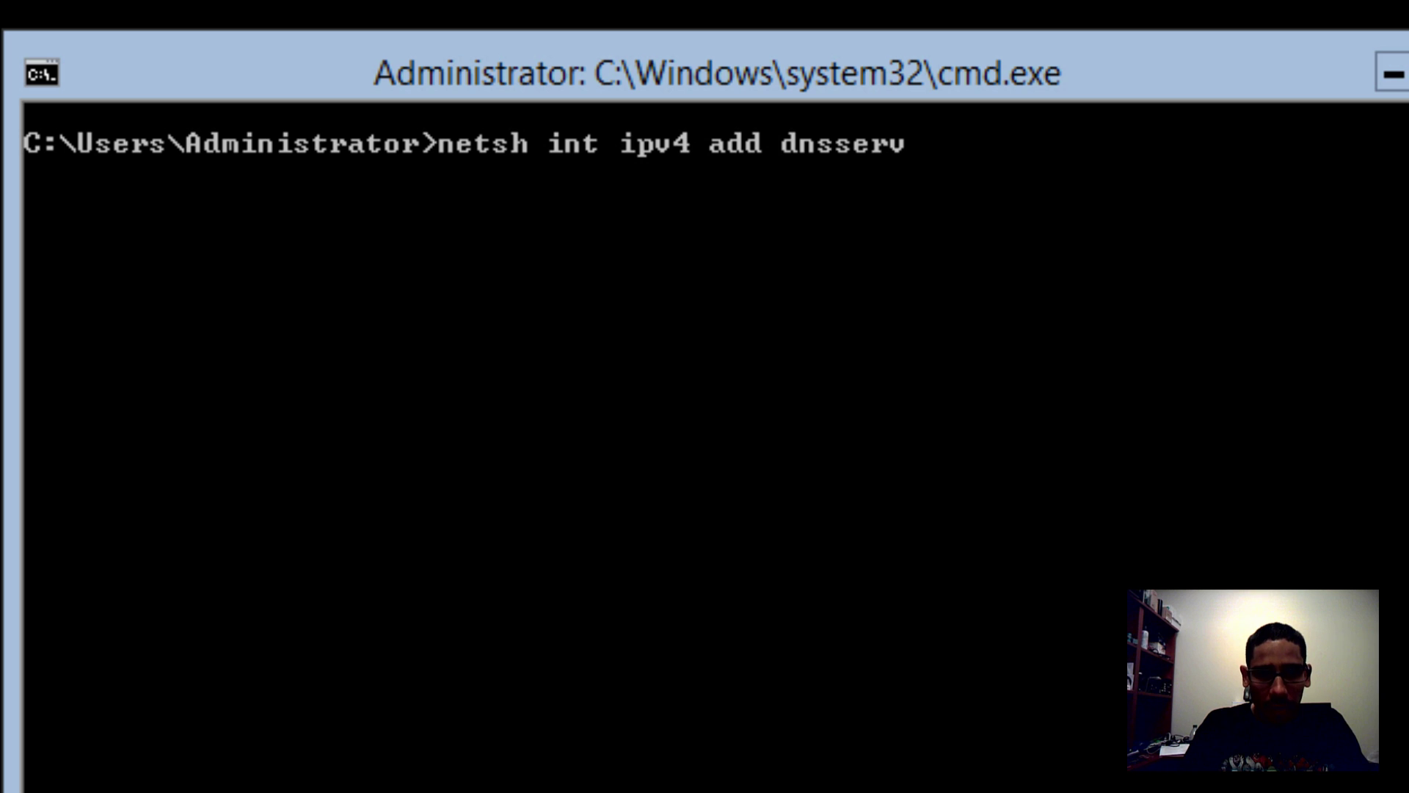
{"action": "type", "text": "er anm"}
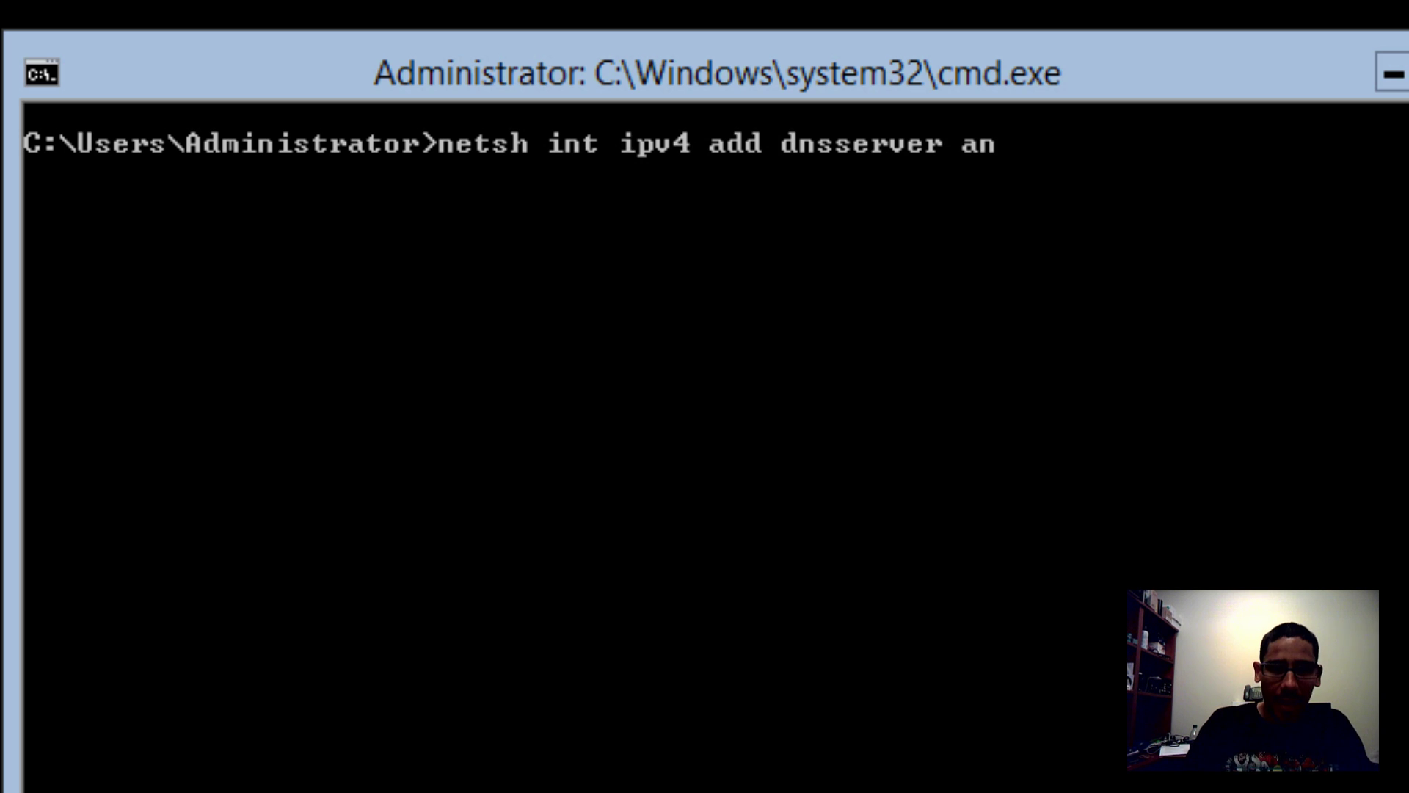
{"action": "key", "text": "BackSpace"}
{"action": "key", "text": "BackSpace"}
{"action": "type", "text": "nme"}
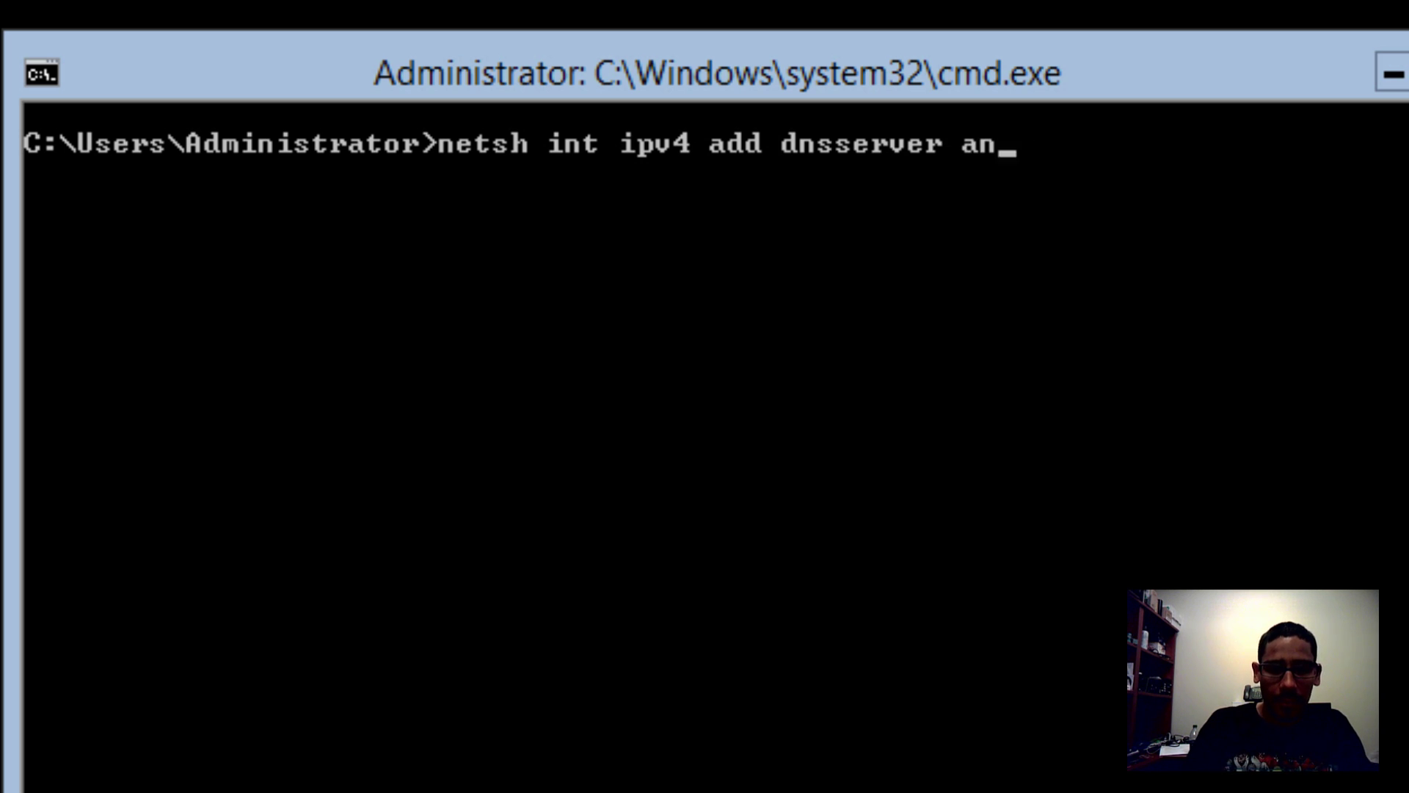
{"action": "key", "text": "BackSpace"}
{"action": "key", "text": "BackSpace"}
{"action": "key", "text": "BackSpace"}
{"action": "key", "text": "BackSpace"}
{"action": "type", "text": "name="}
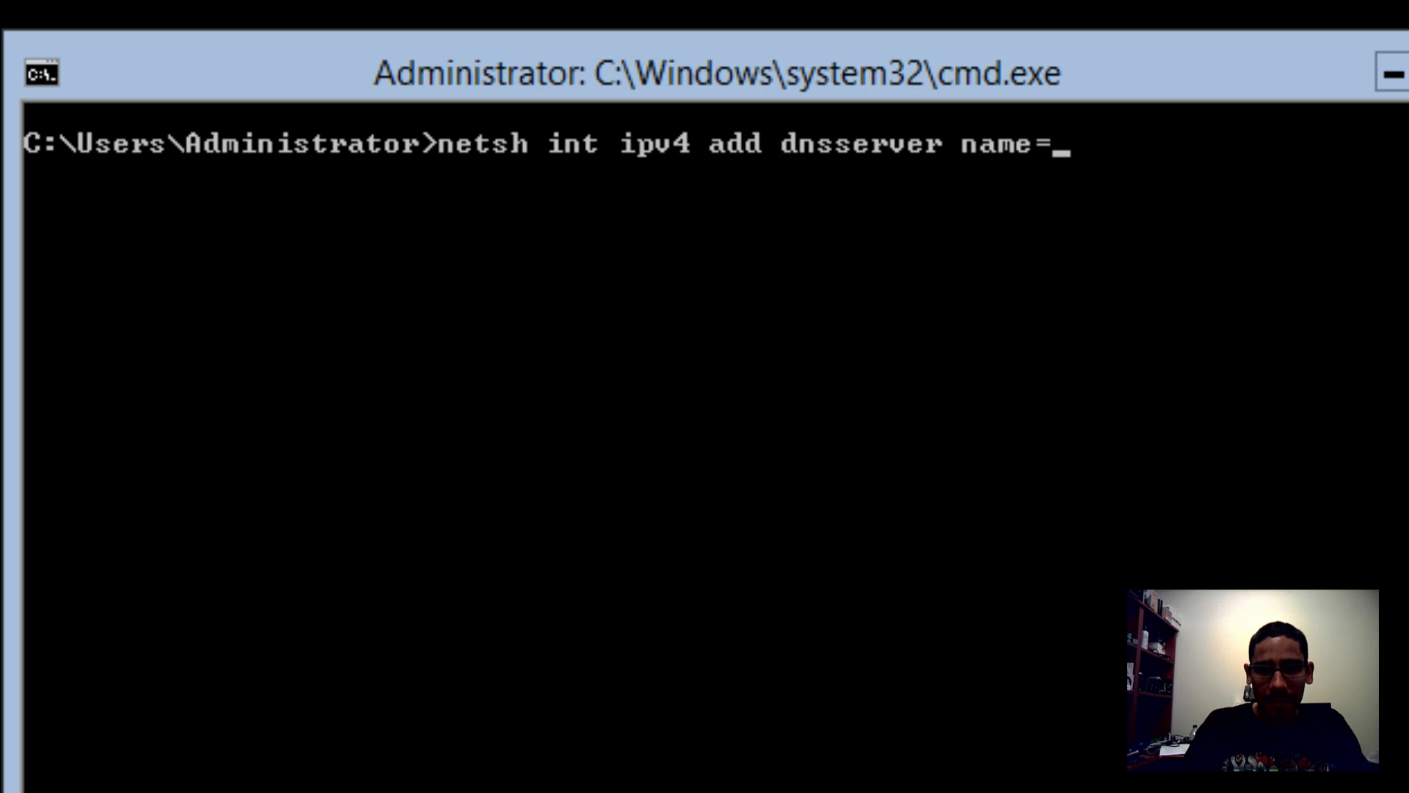
{"action": "type", "text": "Ethernet "}
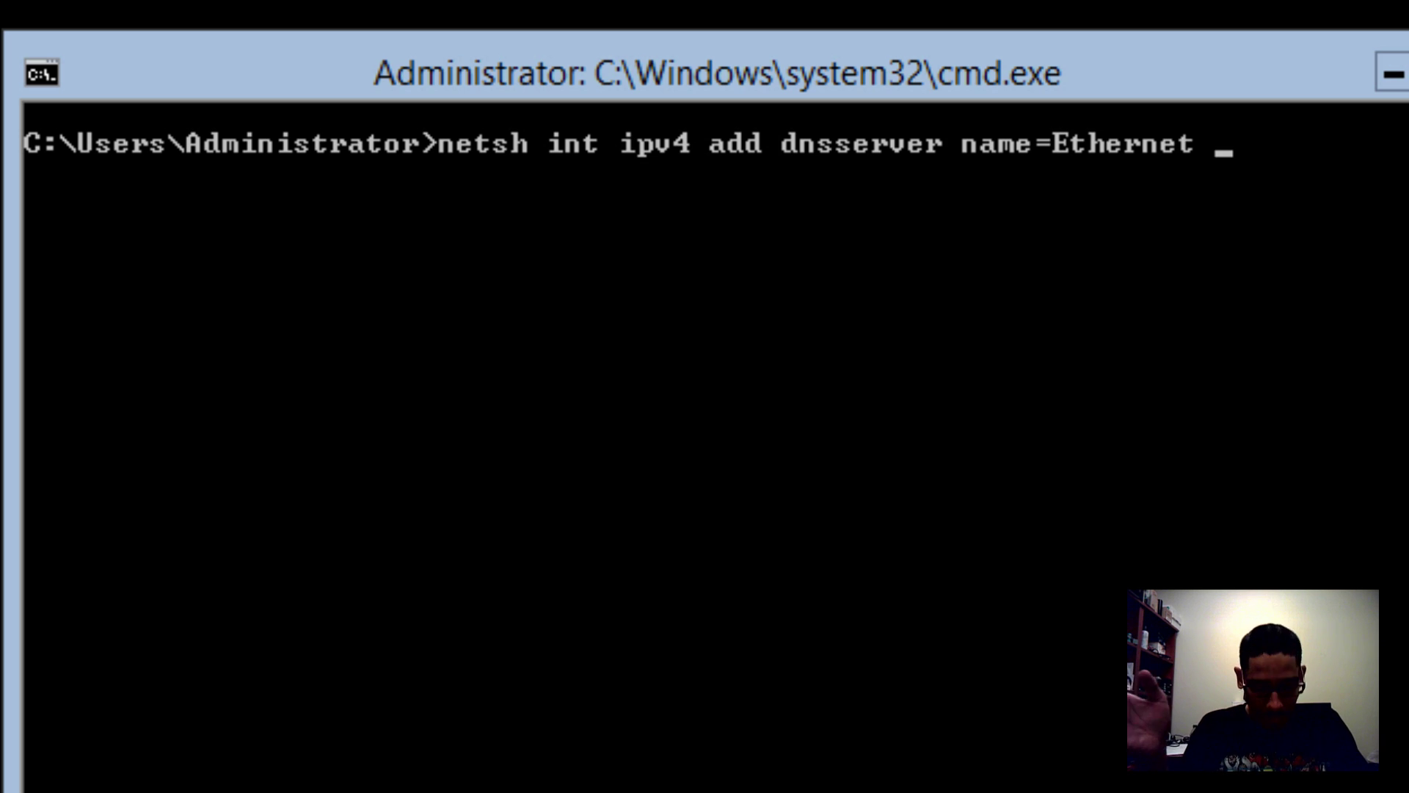
{"action": "type", "text": "ad"}
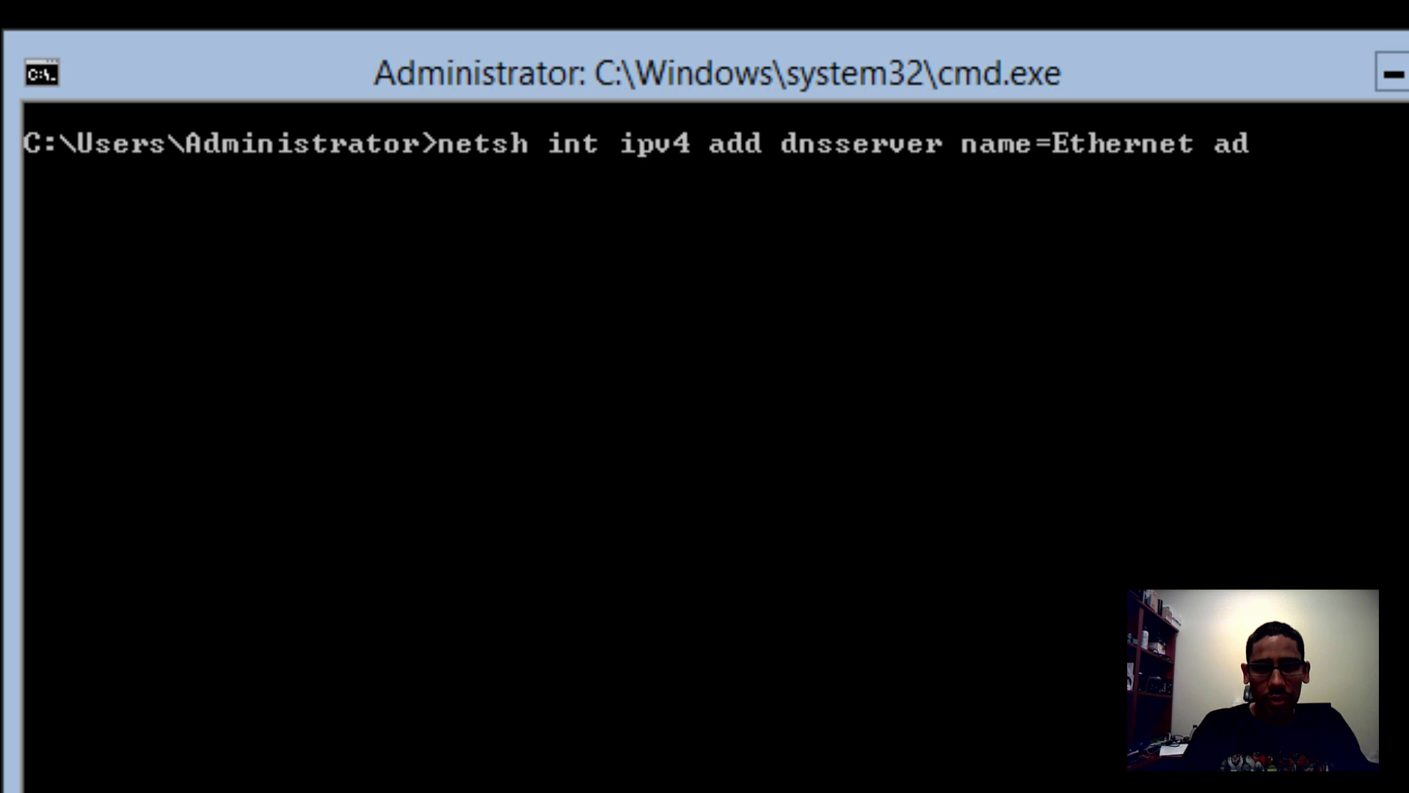
{"action": "type", "text": "dress="}
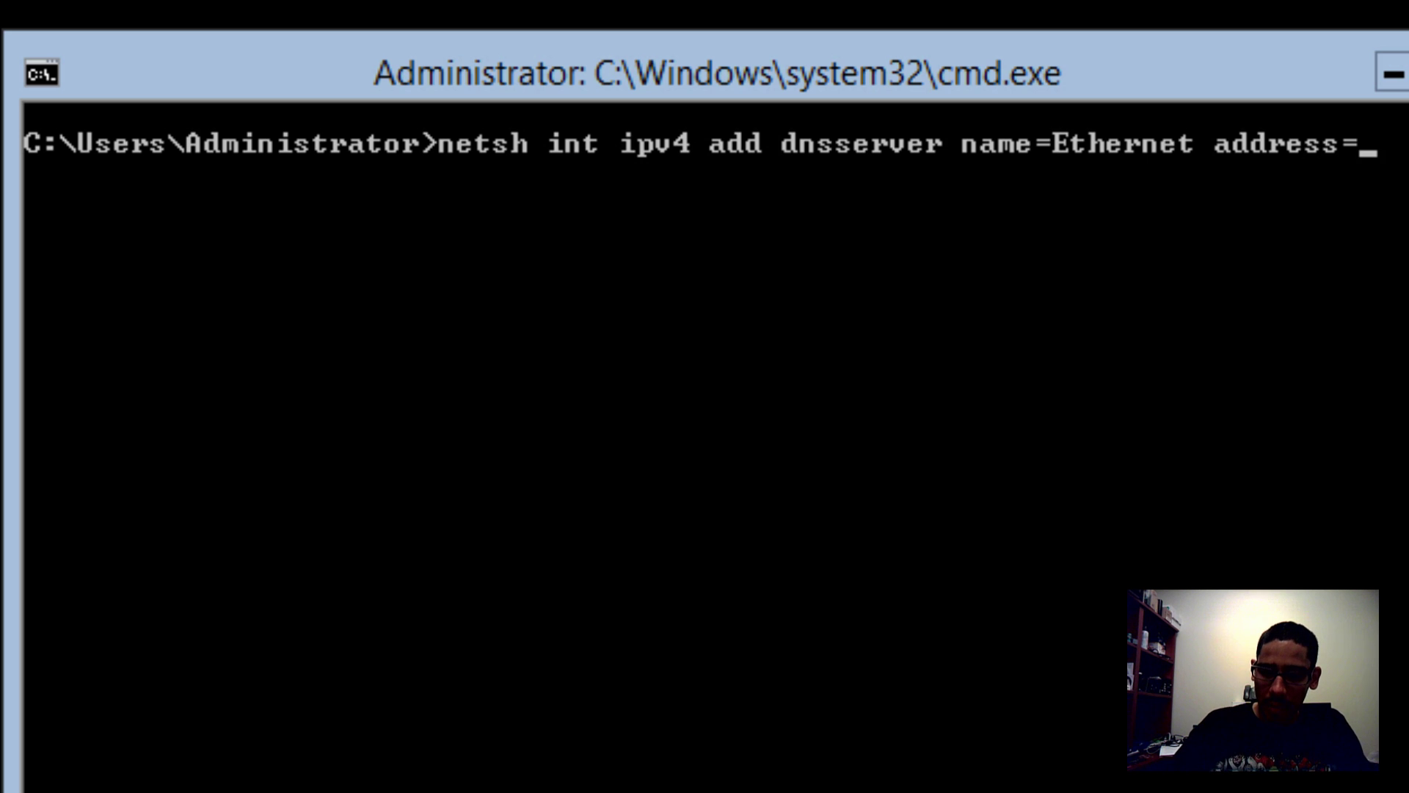
{"action": "type", "text": "1928."}
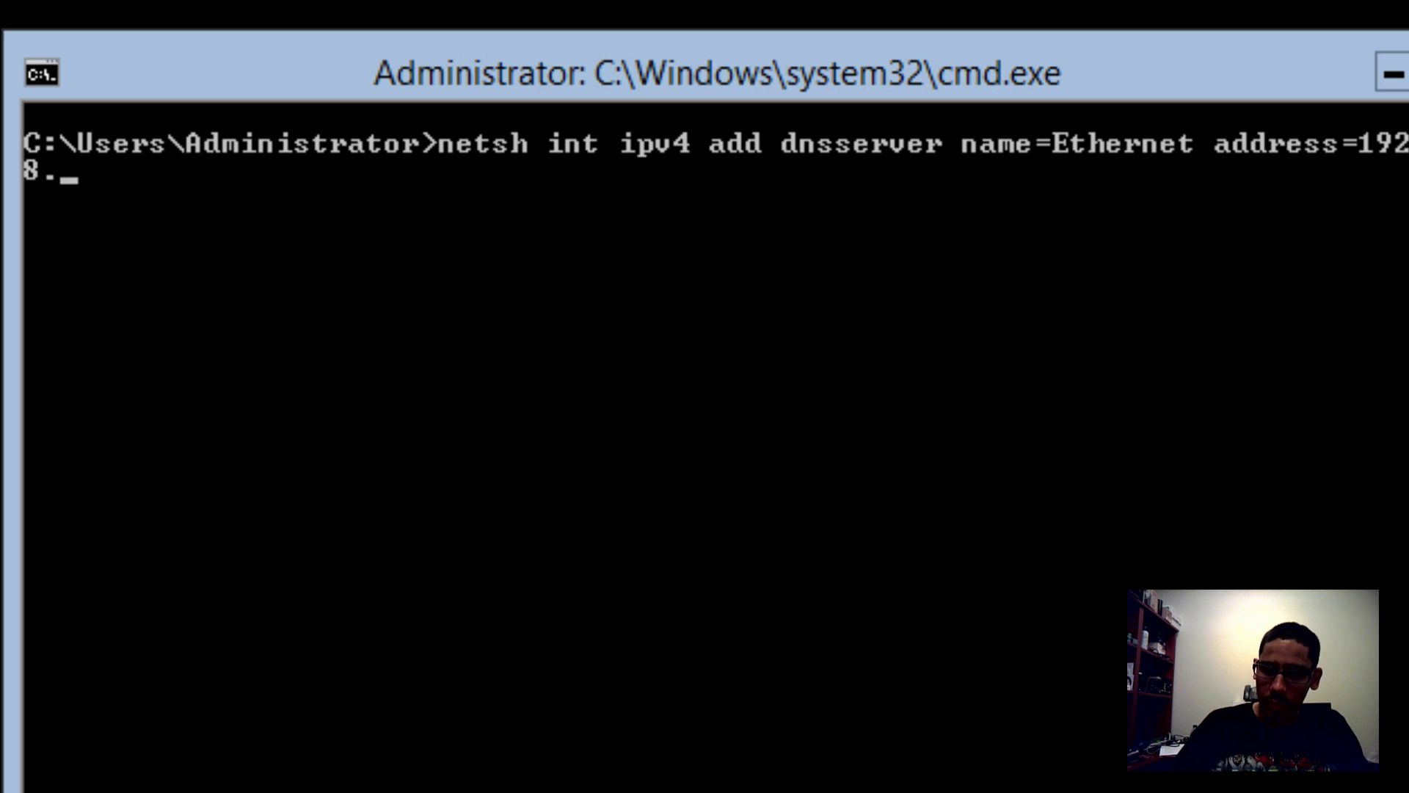
{"action": "type", "text": "129.189"}
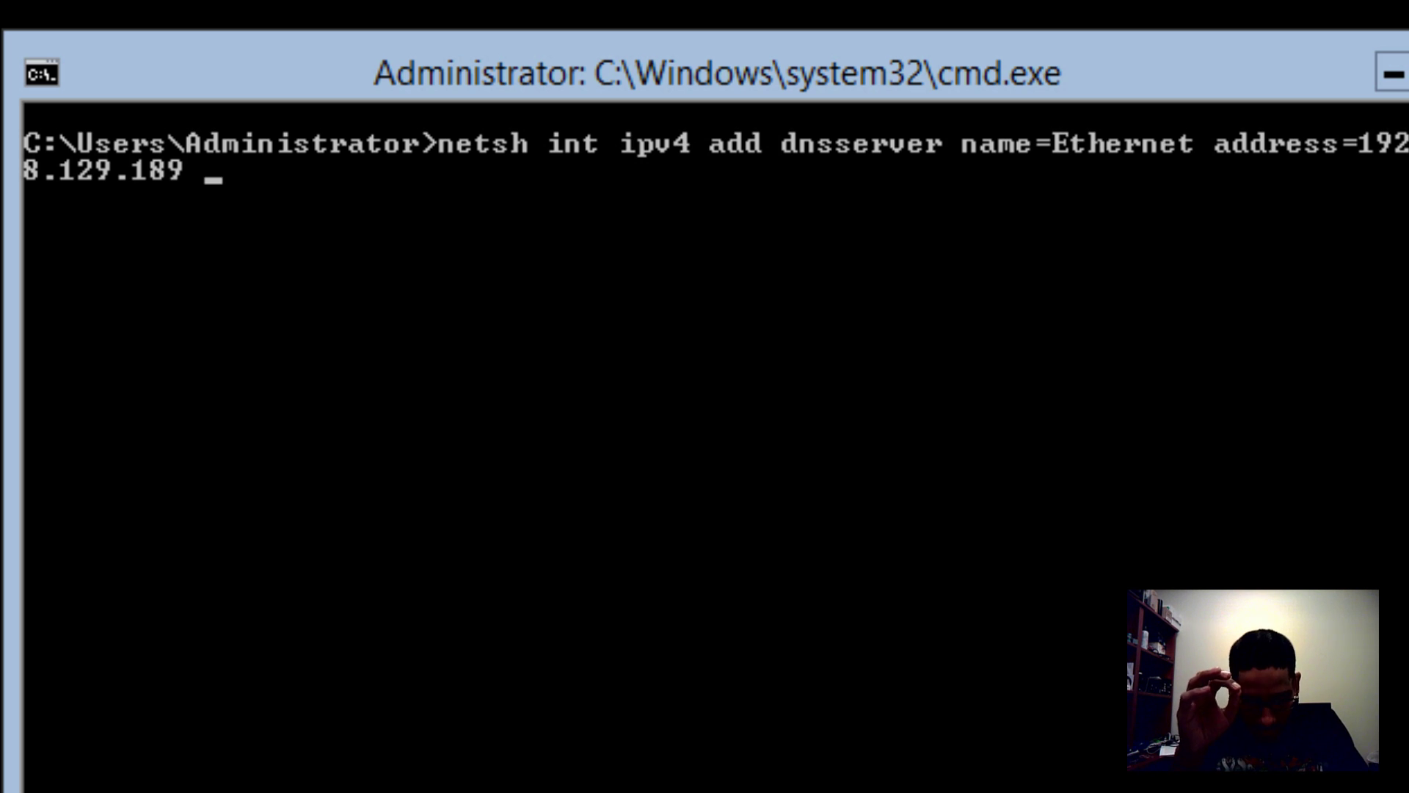
{"action": "type", "text": " index="}
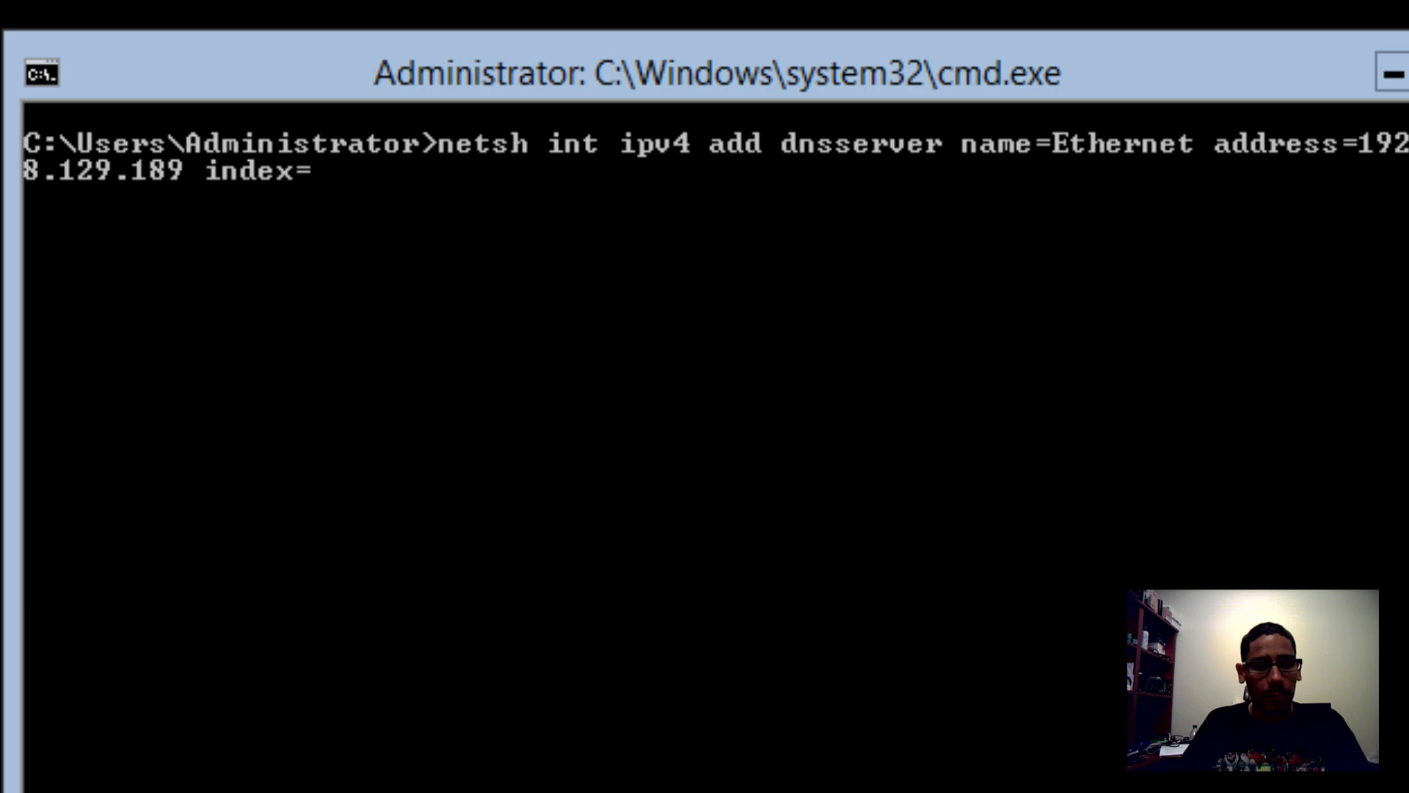
{"action": "type", "text": "1"}
{"action": "key", "text": "Return"}
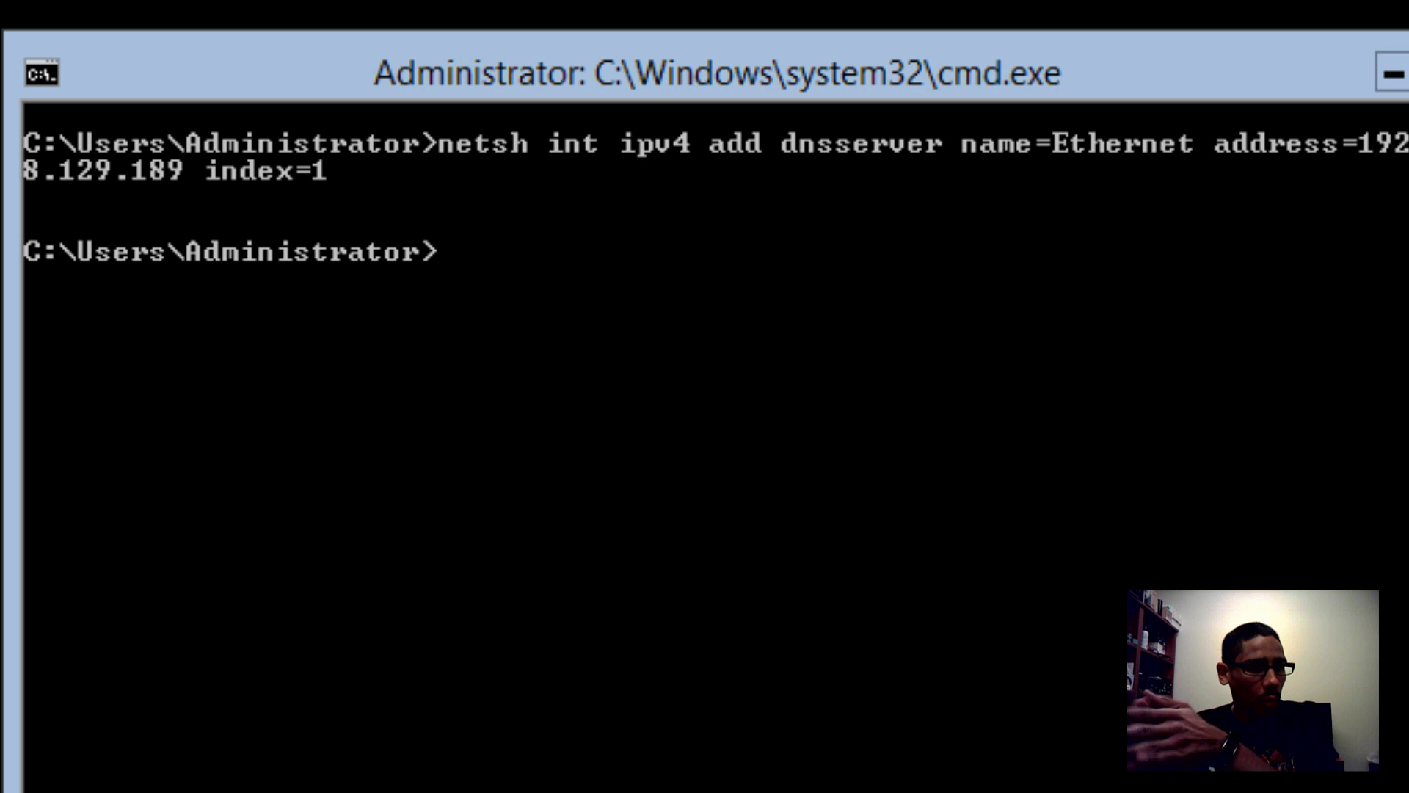
Step: Run ipconfig /all twice to verify Ethernet now lists DNS server 192.168.129.189
{"action": "type", "text": "ipconfig /"}
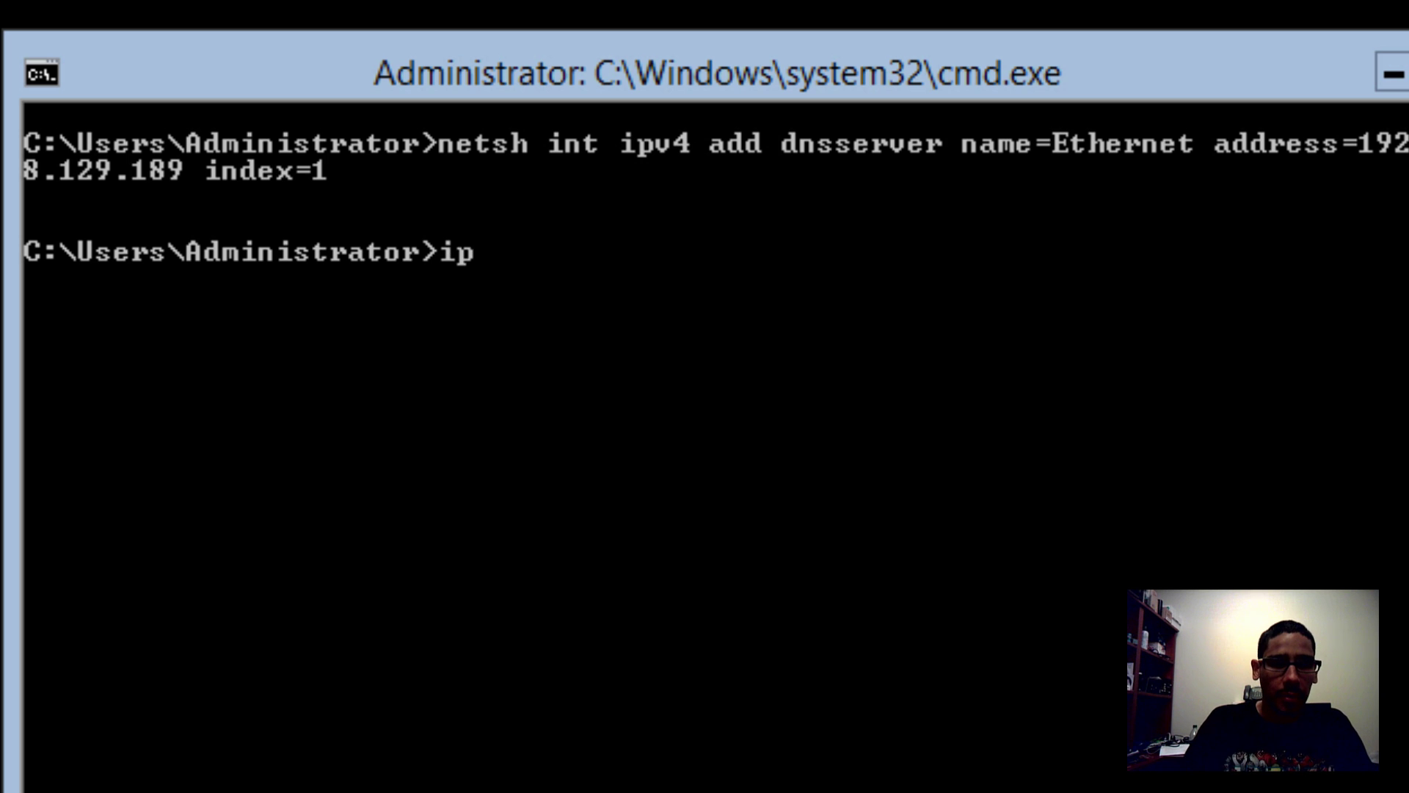
{"action": "type", "text": "all"}
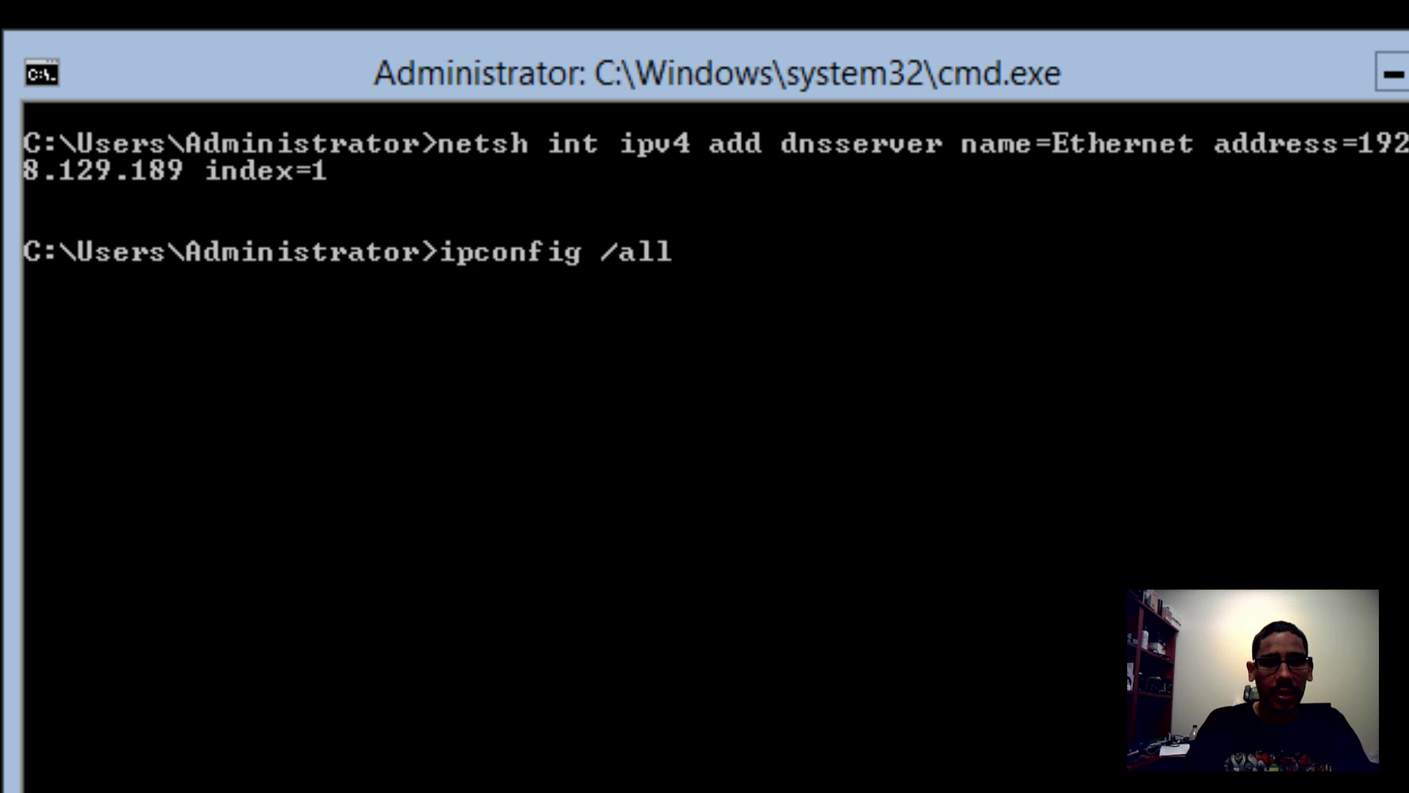
{"action": "key", "text": "Return"}
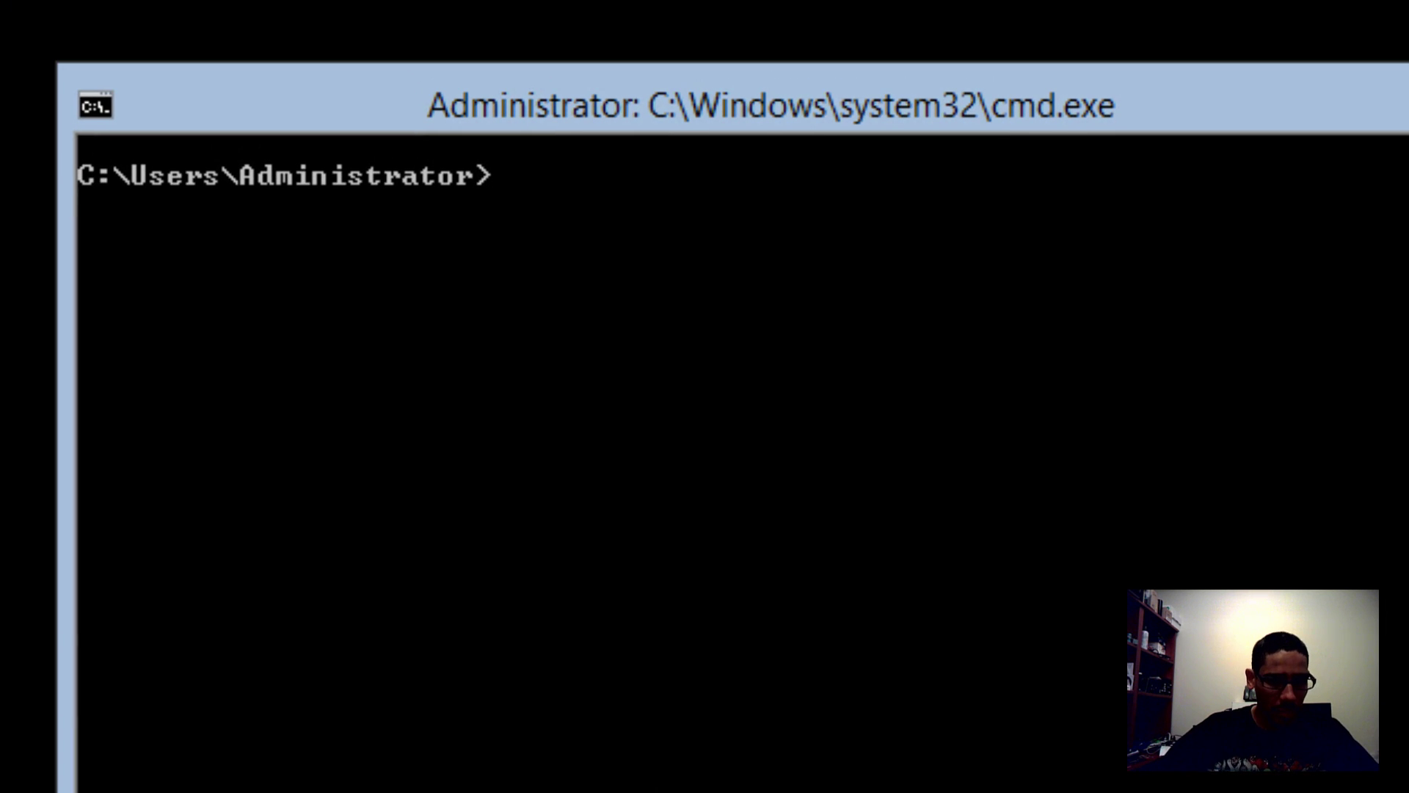
{"action": "type", "text": "ip"}
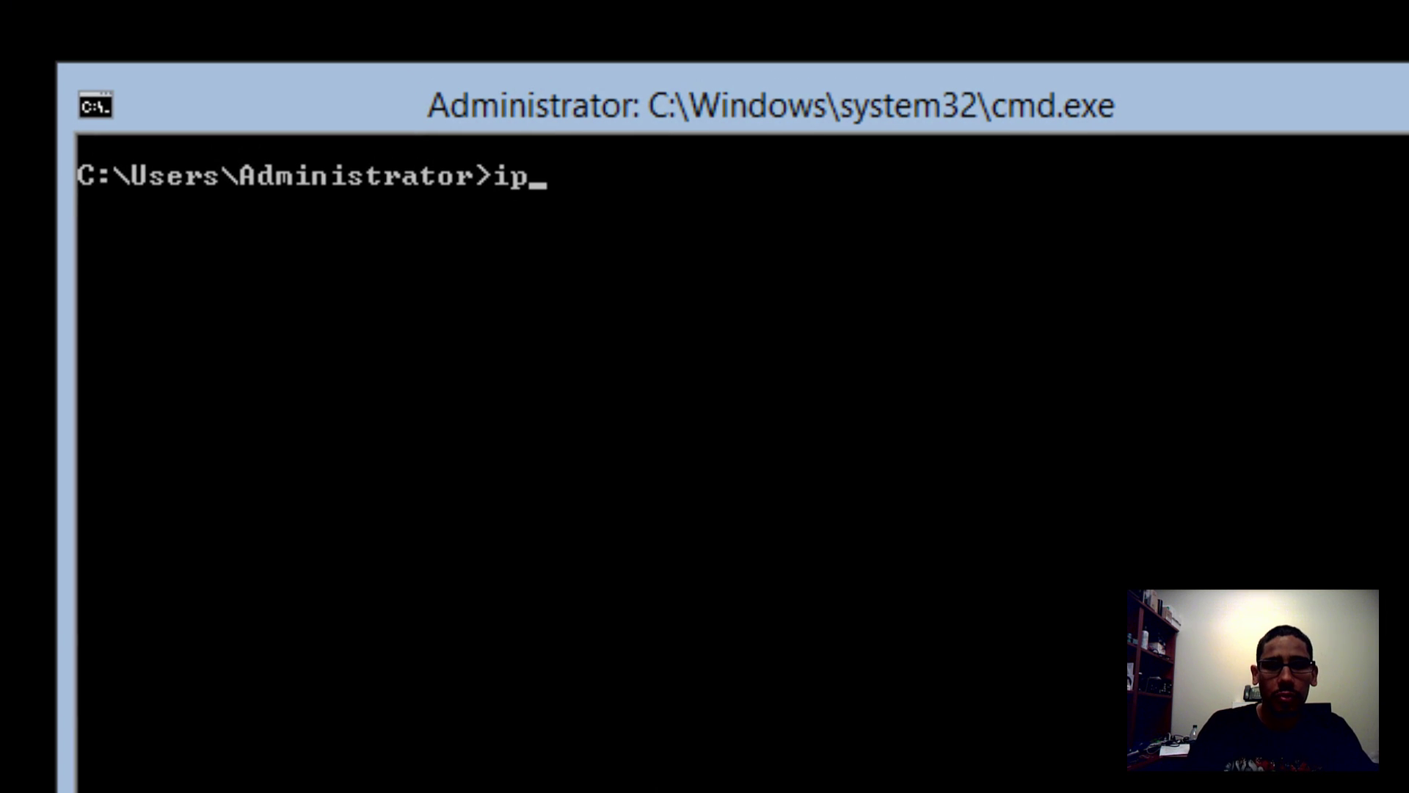
{"action": "type", "text": "config /all"}
{"action": "key", "text": "Return"}
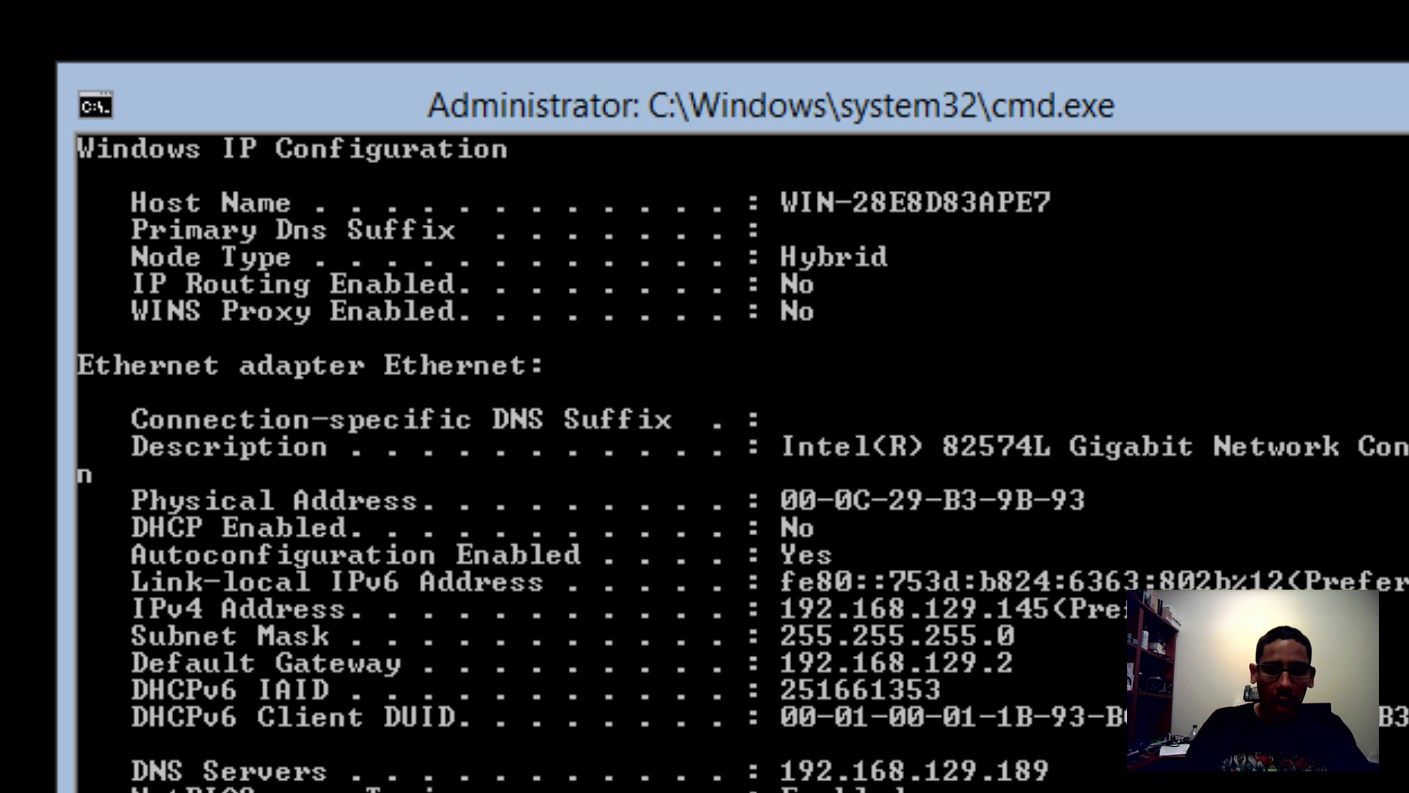
Step: Clear the console and list all environment variables with set
{"action": "type", "text": "cls"}
{"action": "key", "text": "Return"}
{"action": "type", "text": "set"}
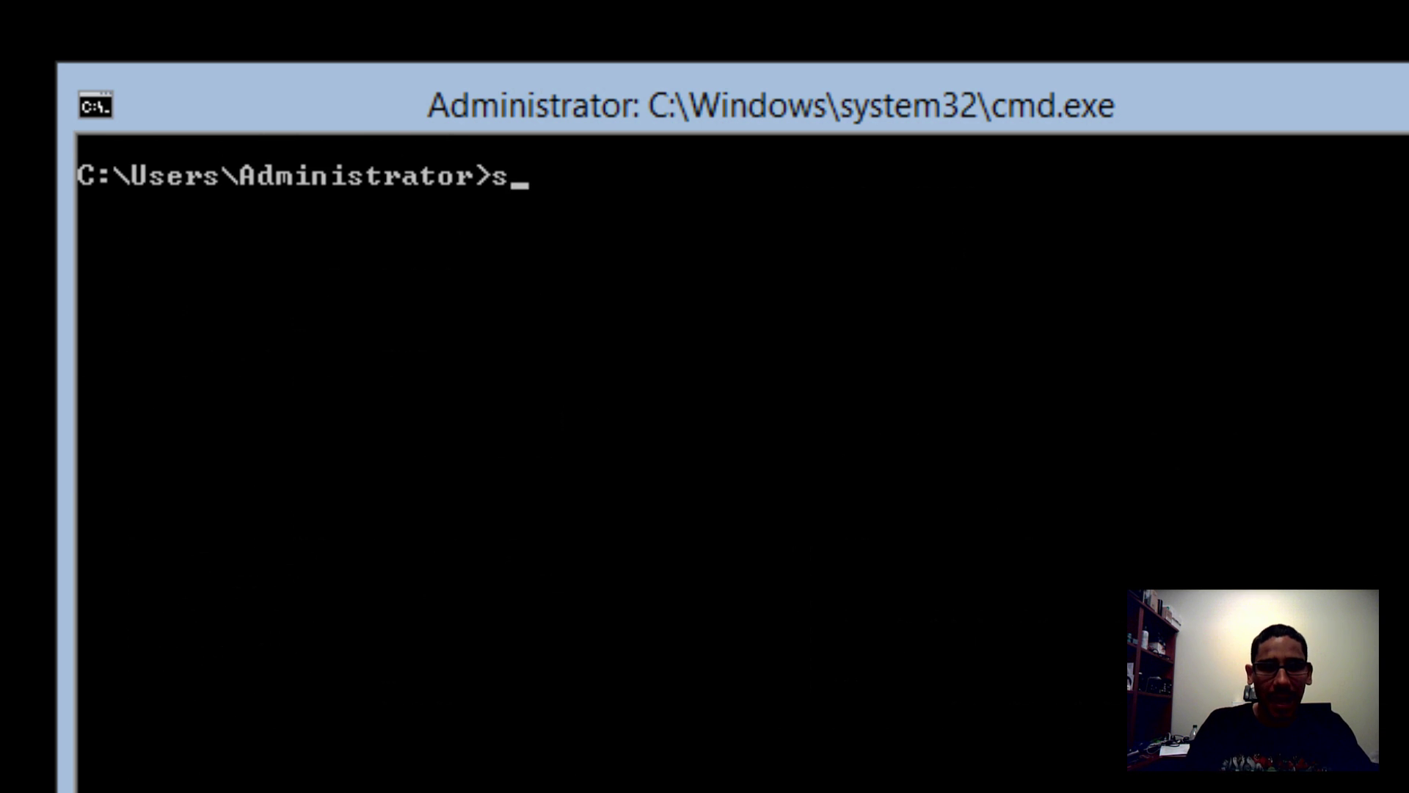
{"action": "key", "text": "Return"}
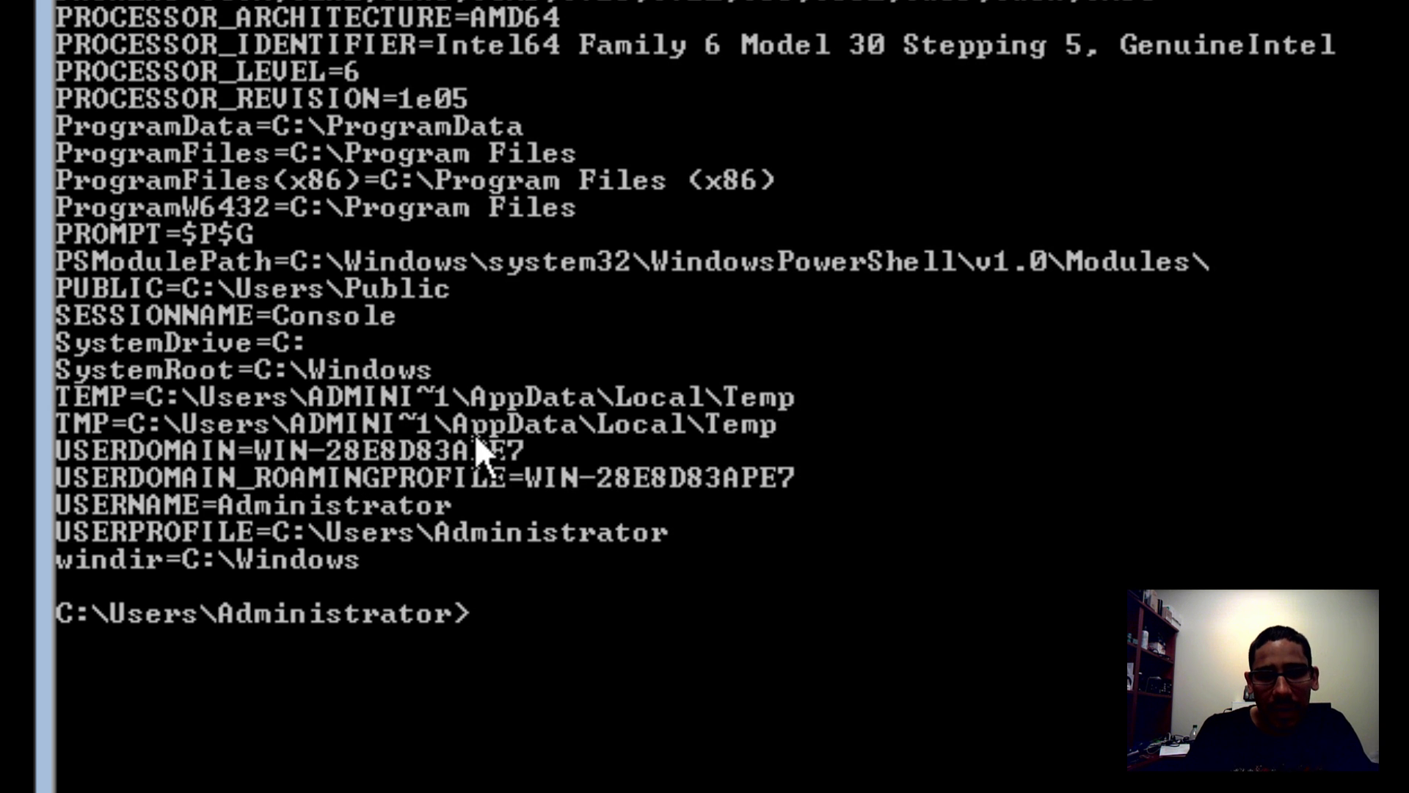
Step: Clear the console again and run hostname, showing WIN-28E8D83APE7
{"action": "type", "text": "cls"}
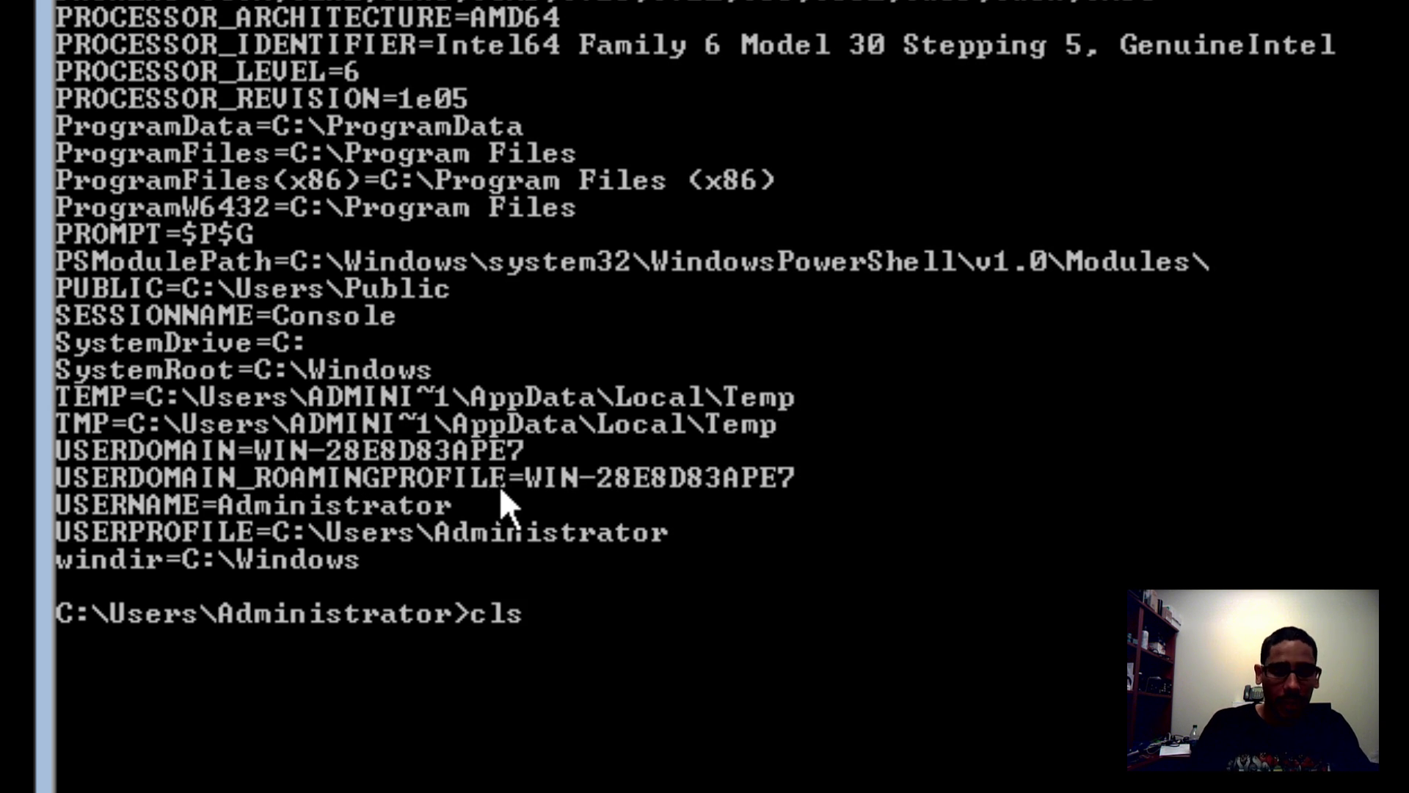
{"action": "key", "text": "Return"}
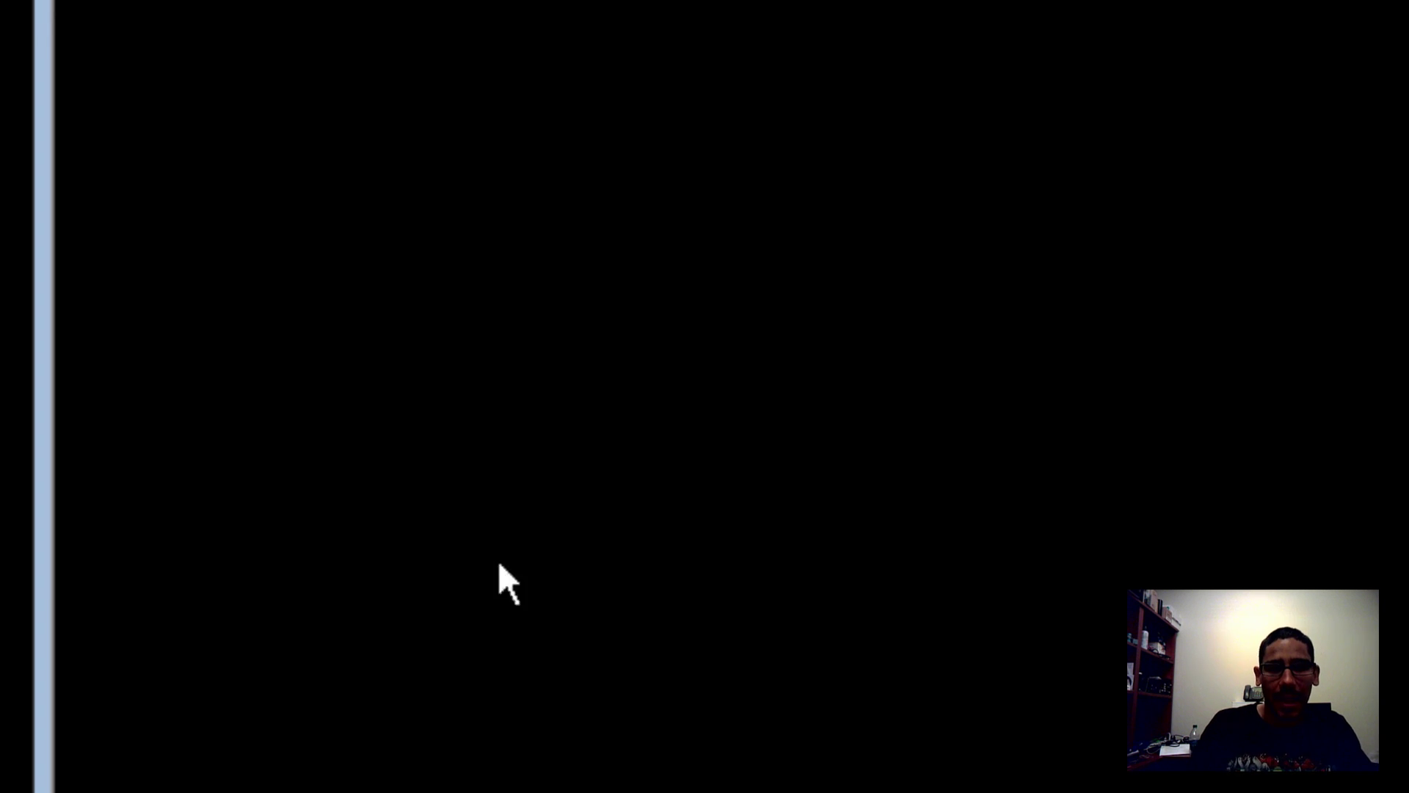
{"action": "type", "text": "hostname"}
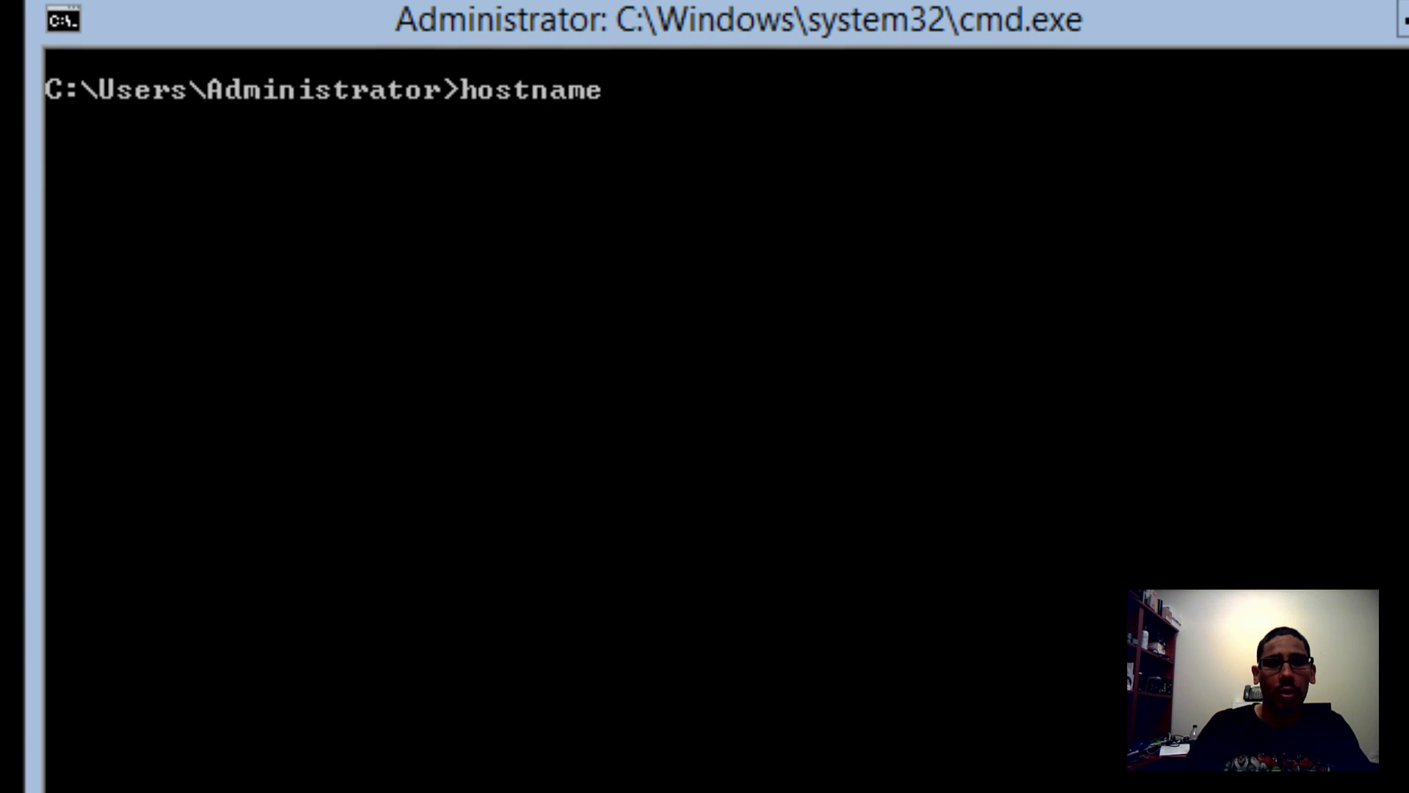
{"action": "key", "text": "Return"}
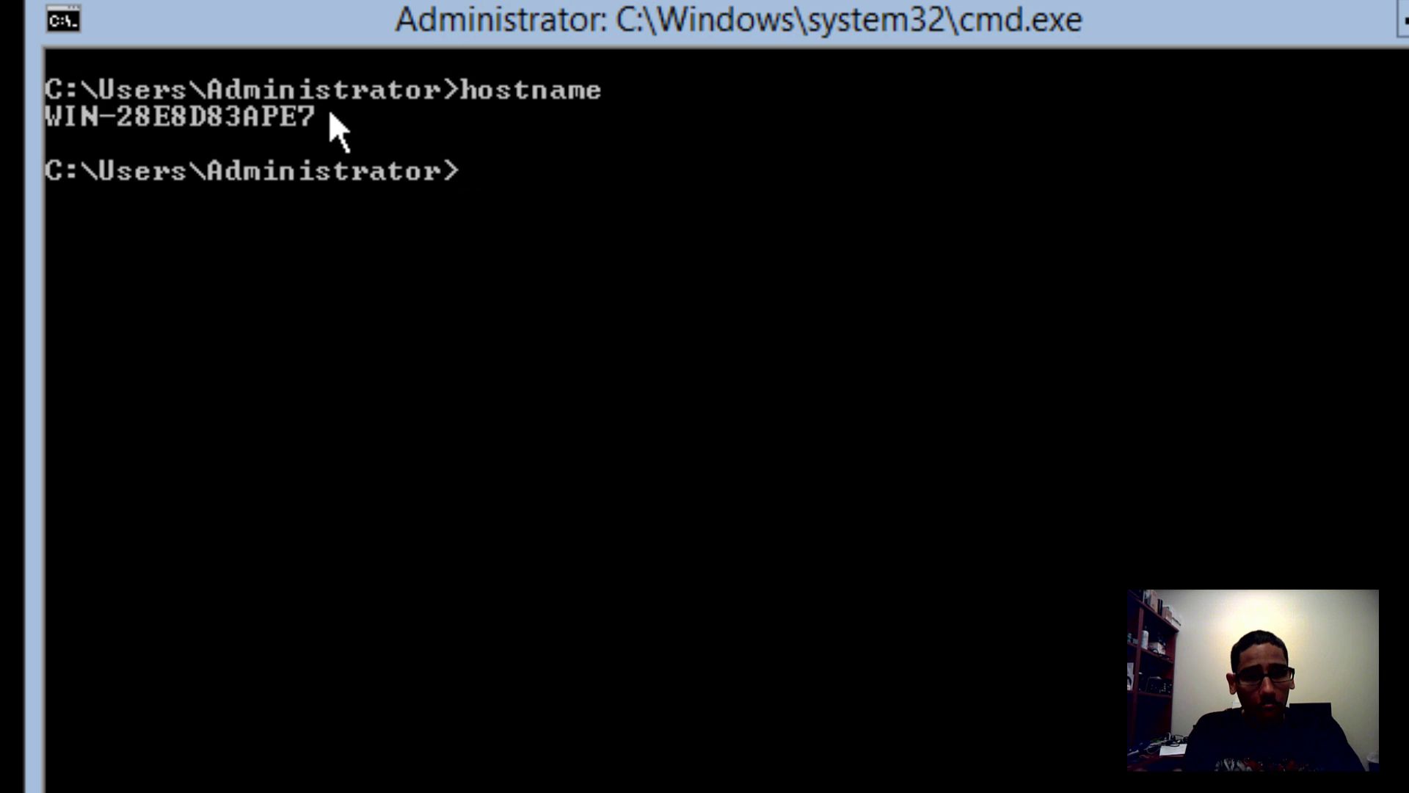
Step: Clear the console and type netdom renamecomputer %computername% /newname:bj-core without running it
{"action": "type", "text": "cls"}
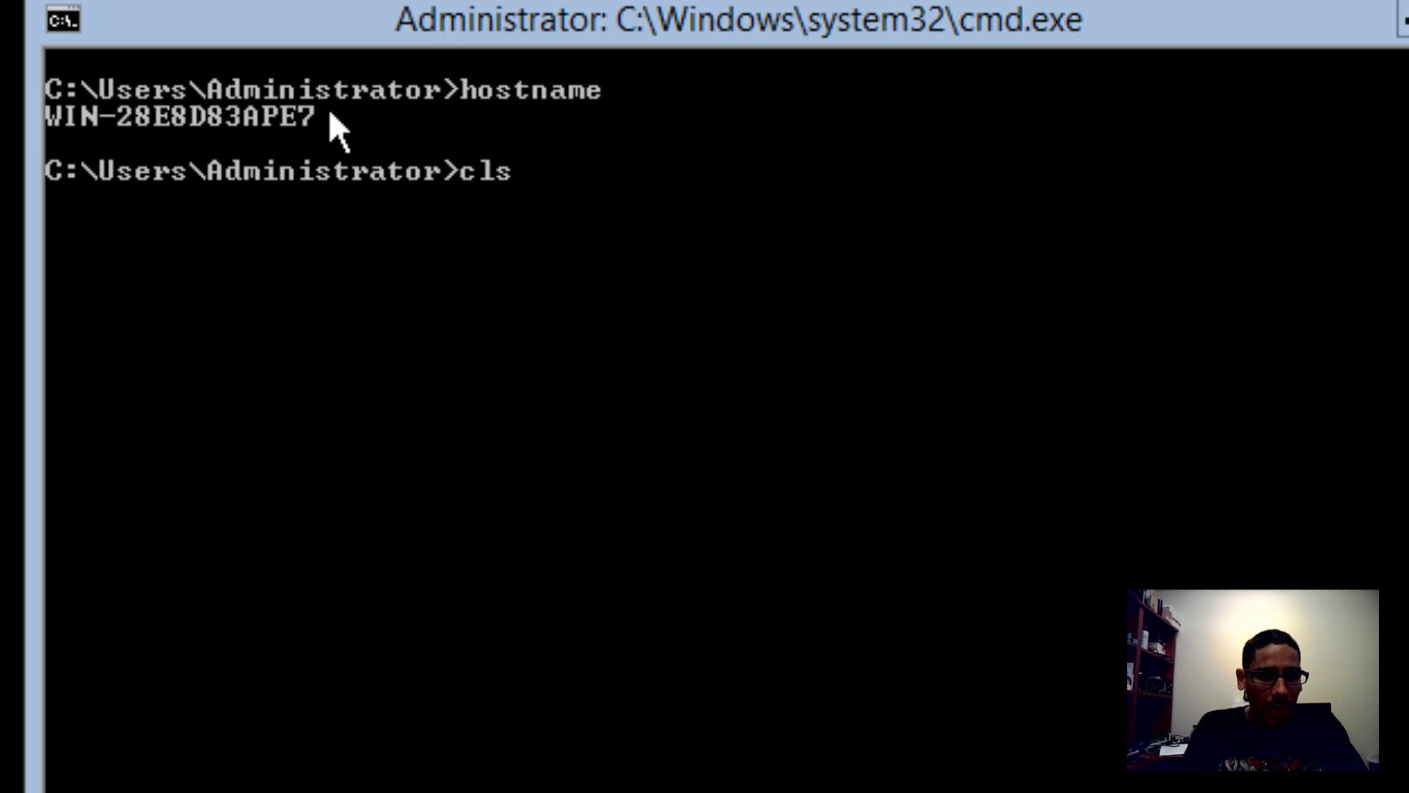
{"action": "key", "text": "Return"}
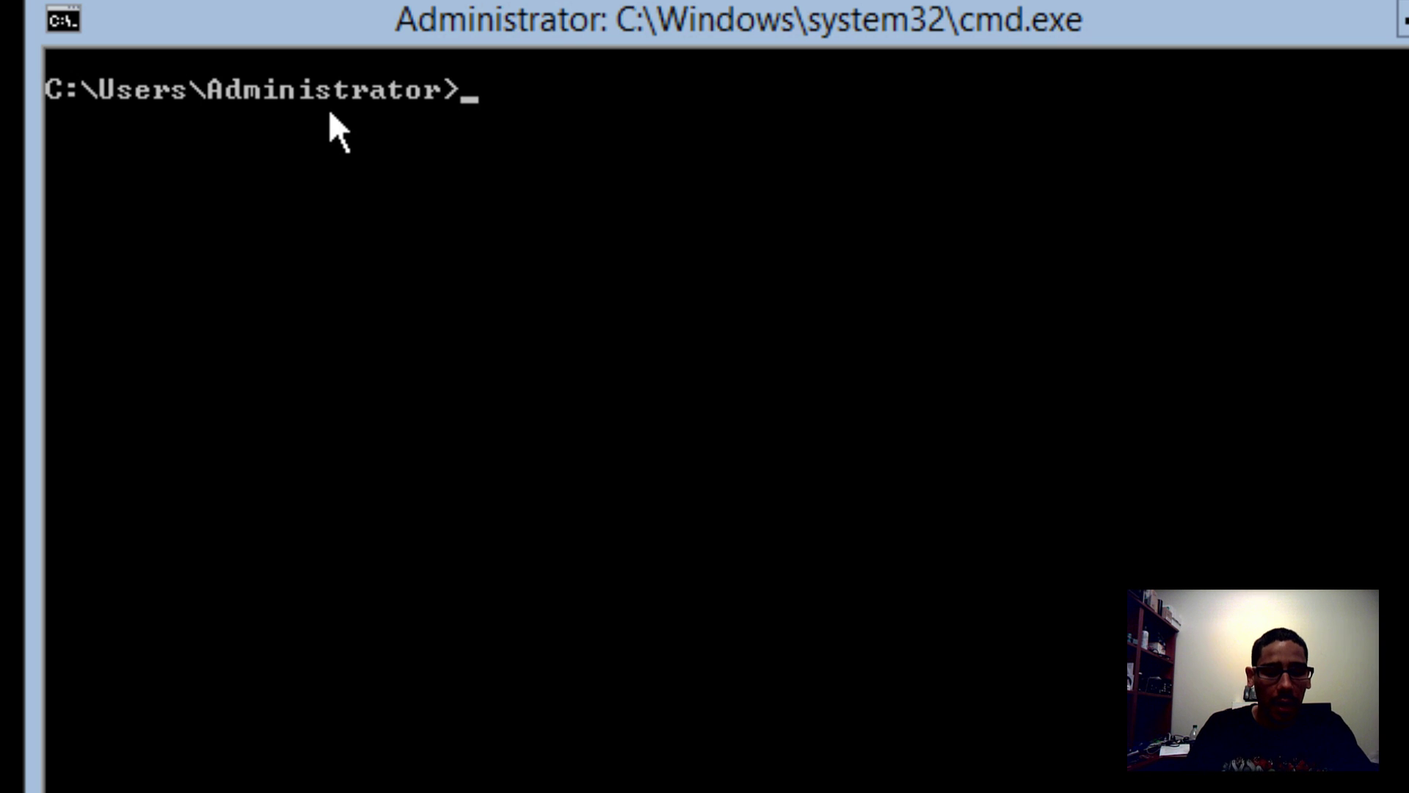
{"action": "type", "text": "n"}
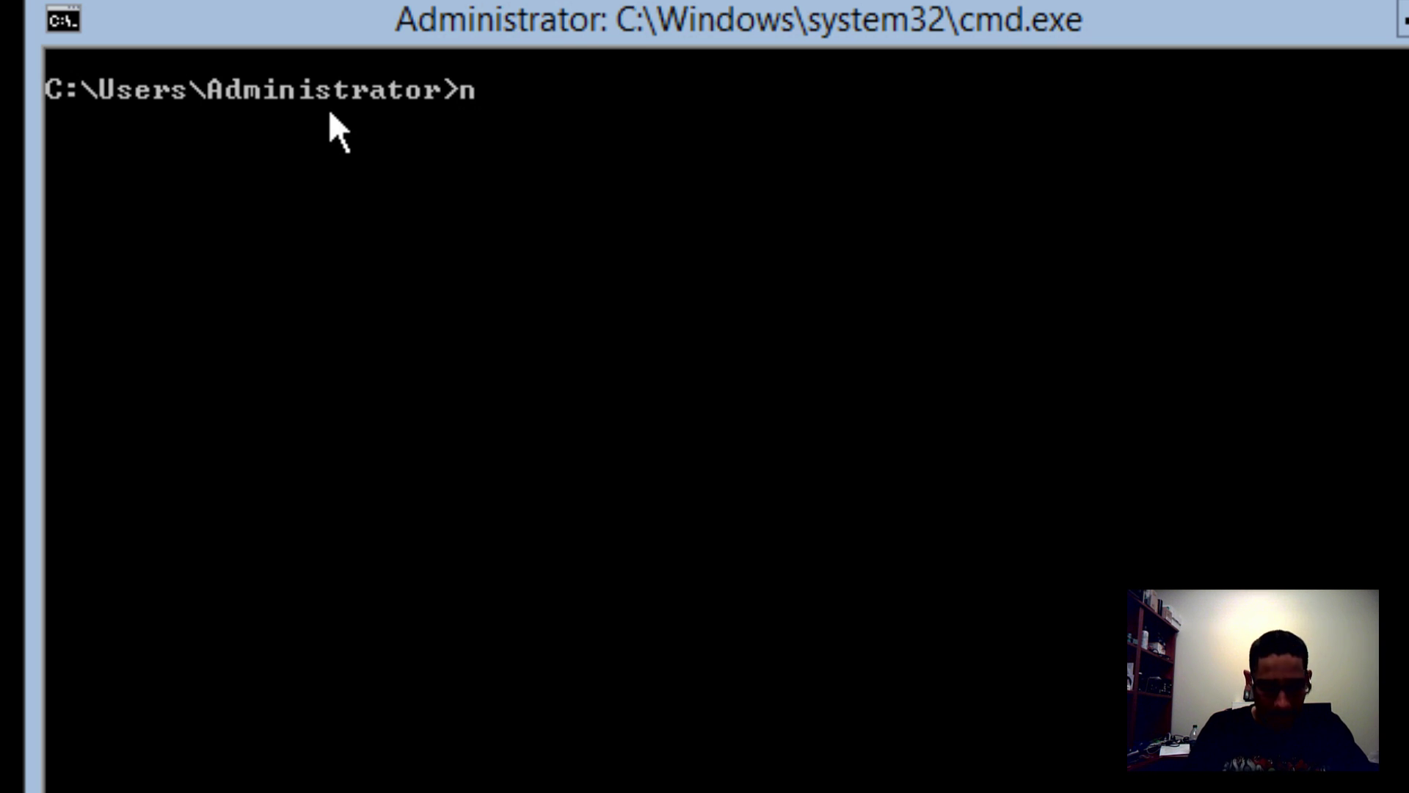
{"action": "type", "text": "etdom "}
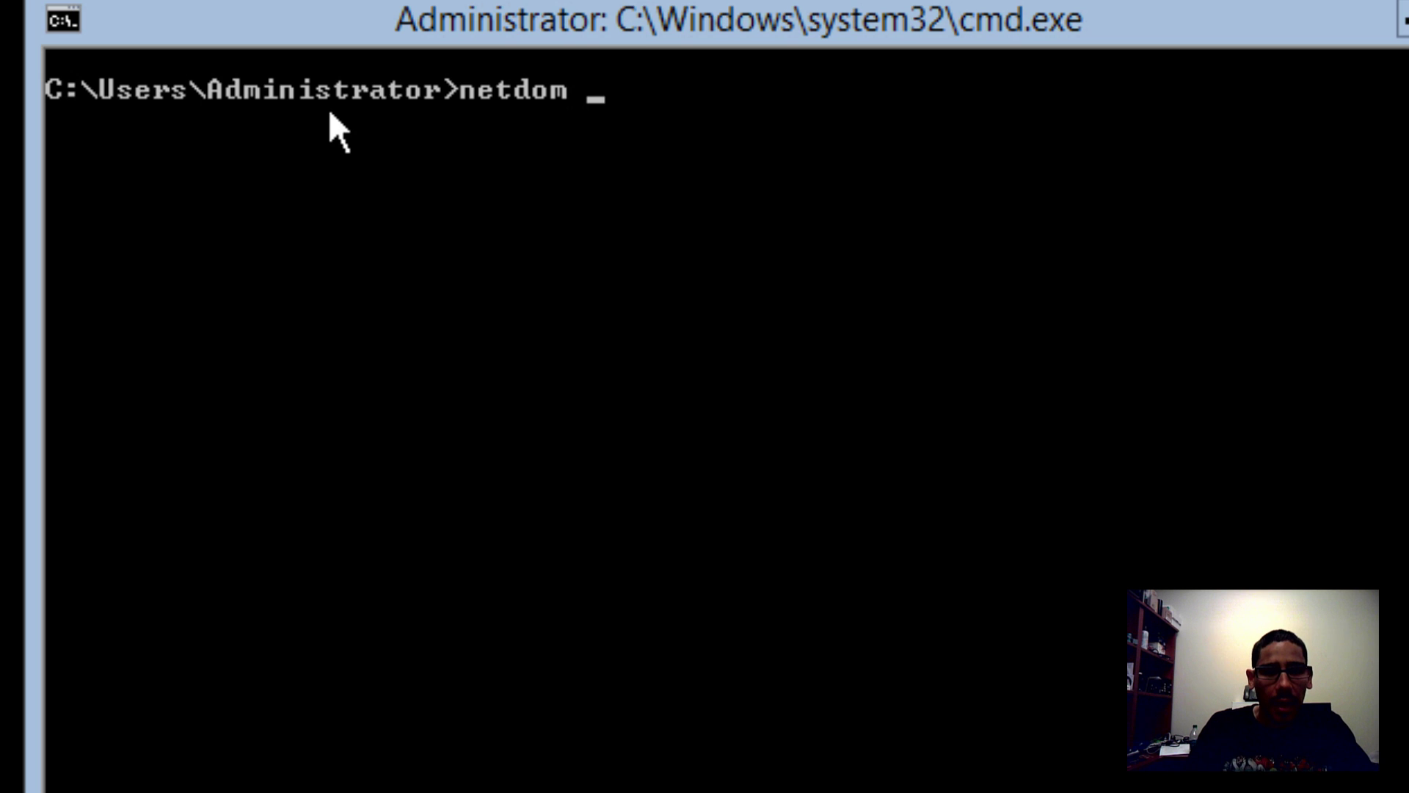
{"action": "type", "text": "ren"}
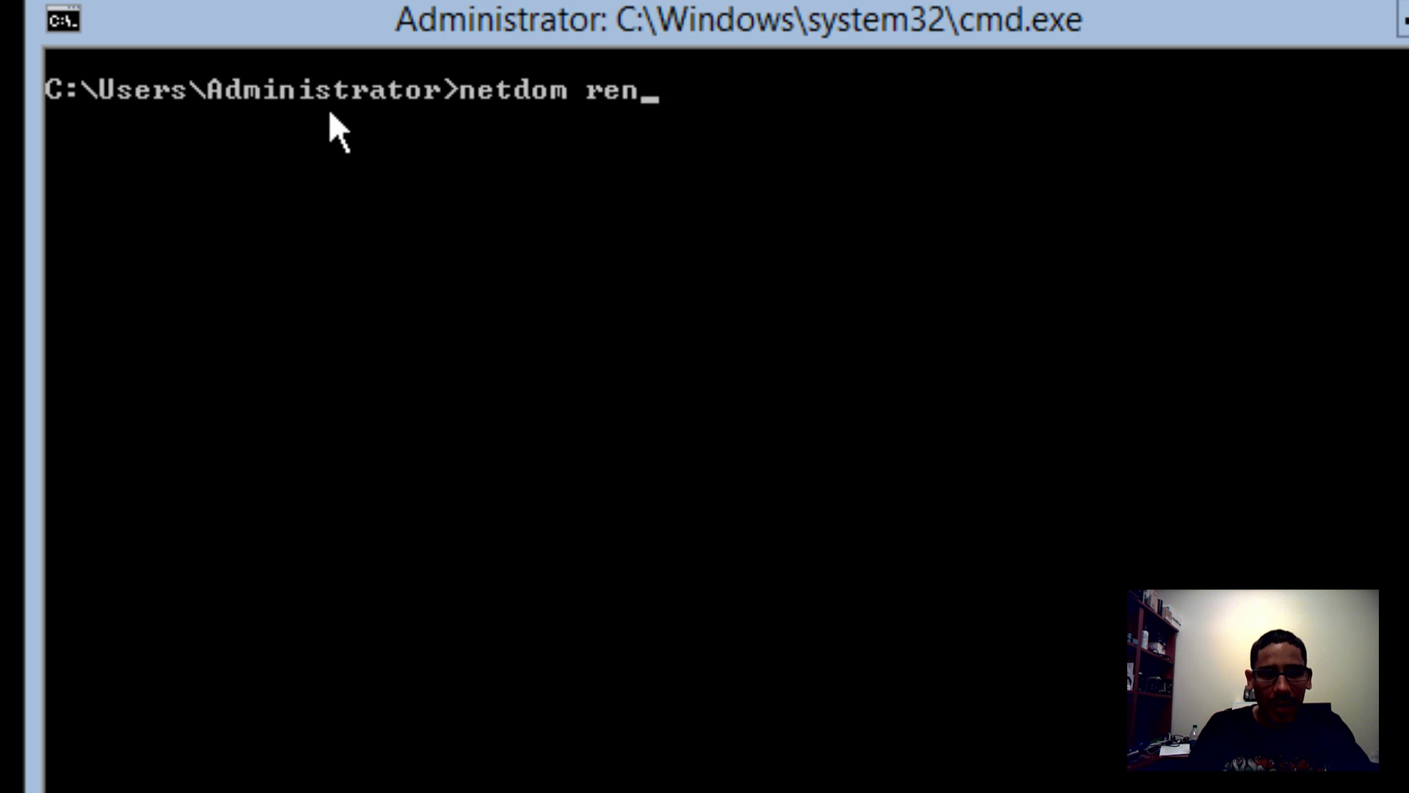
{"action": "type", "text": "amecomputer"}
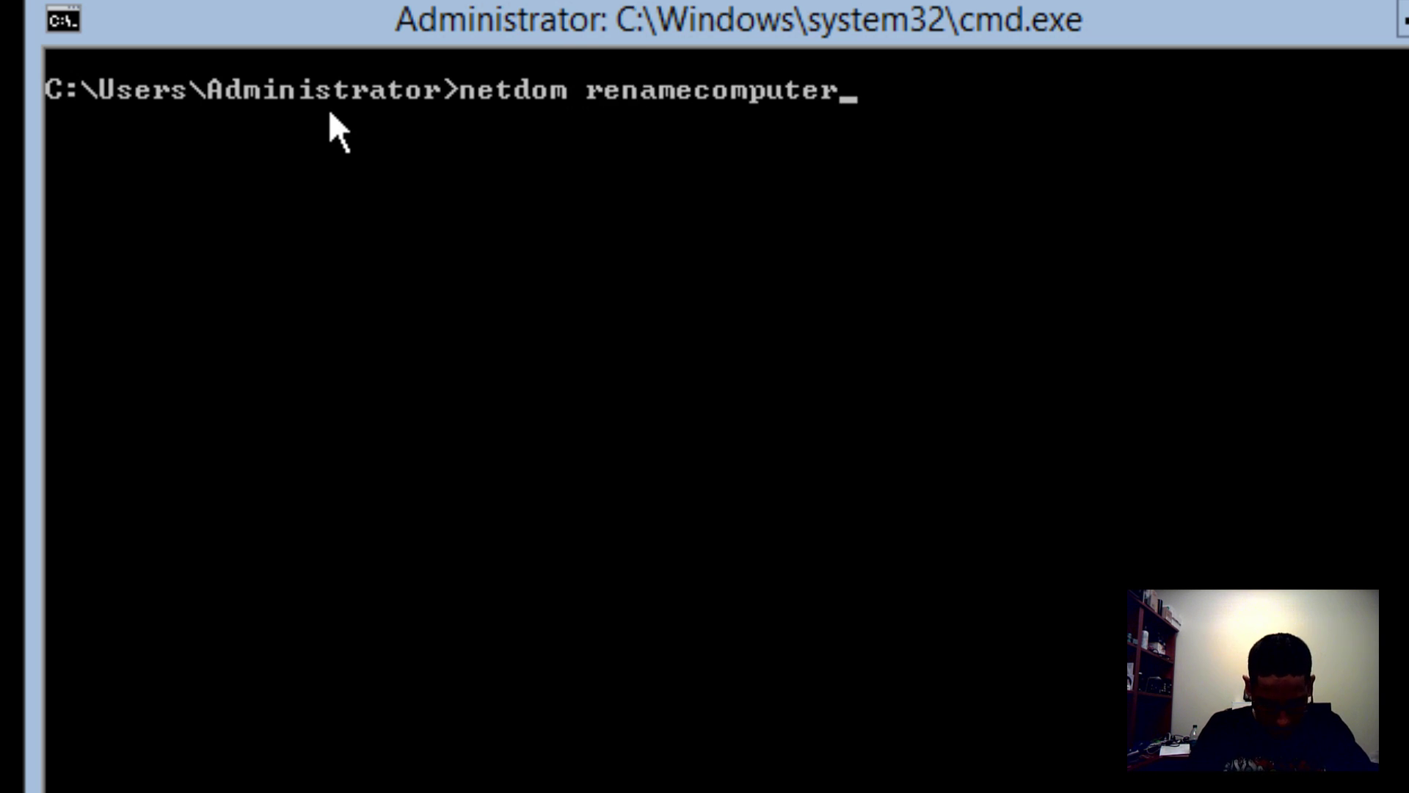
{"action": "type", "text": " %"}
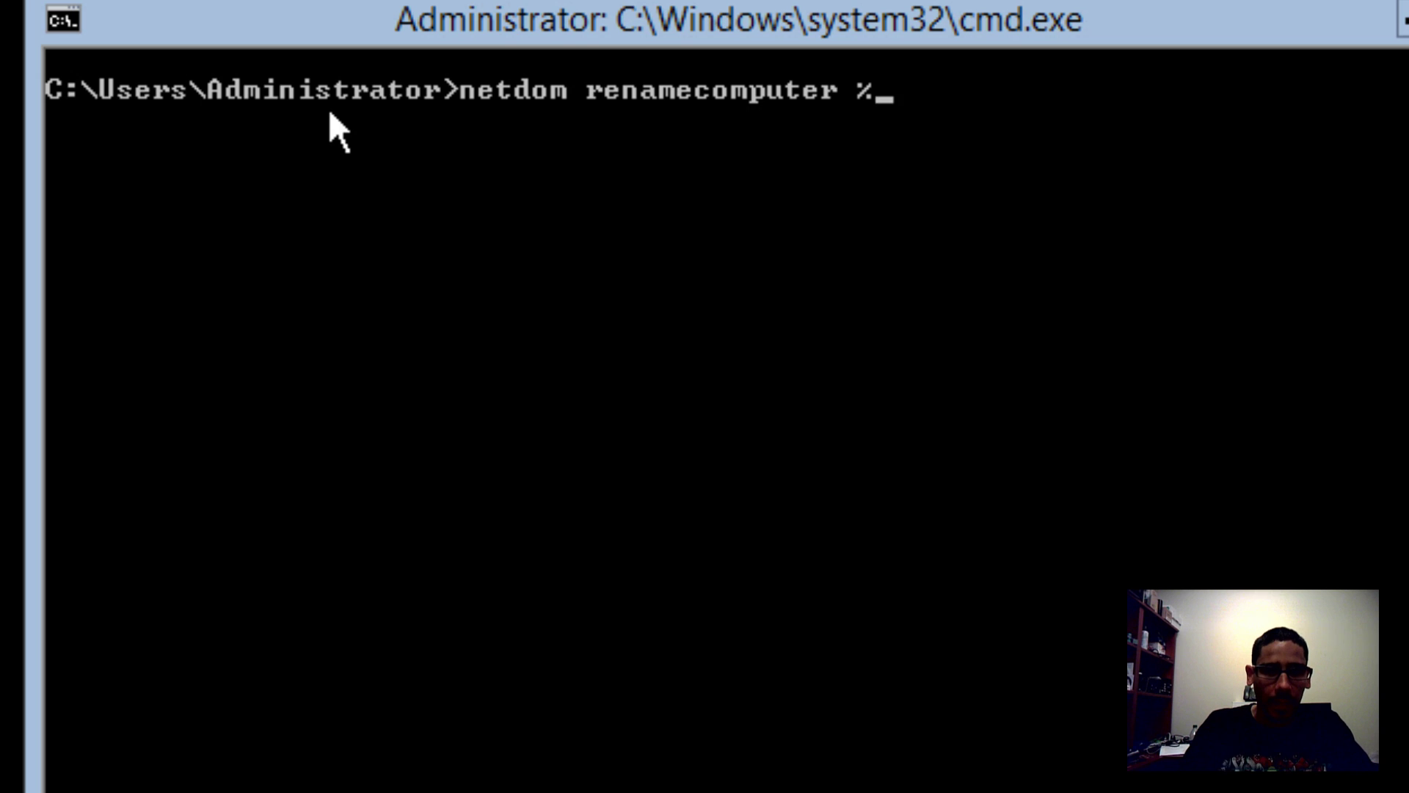
{"action": "type", "text": "computer"}
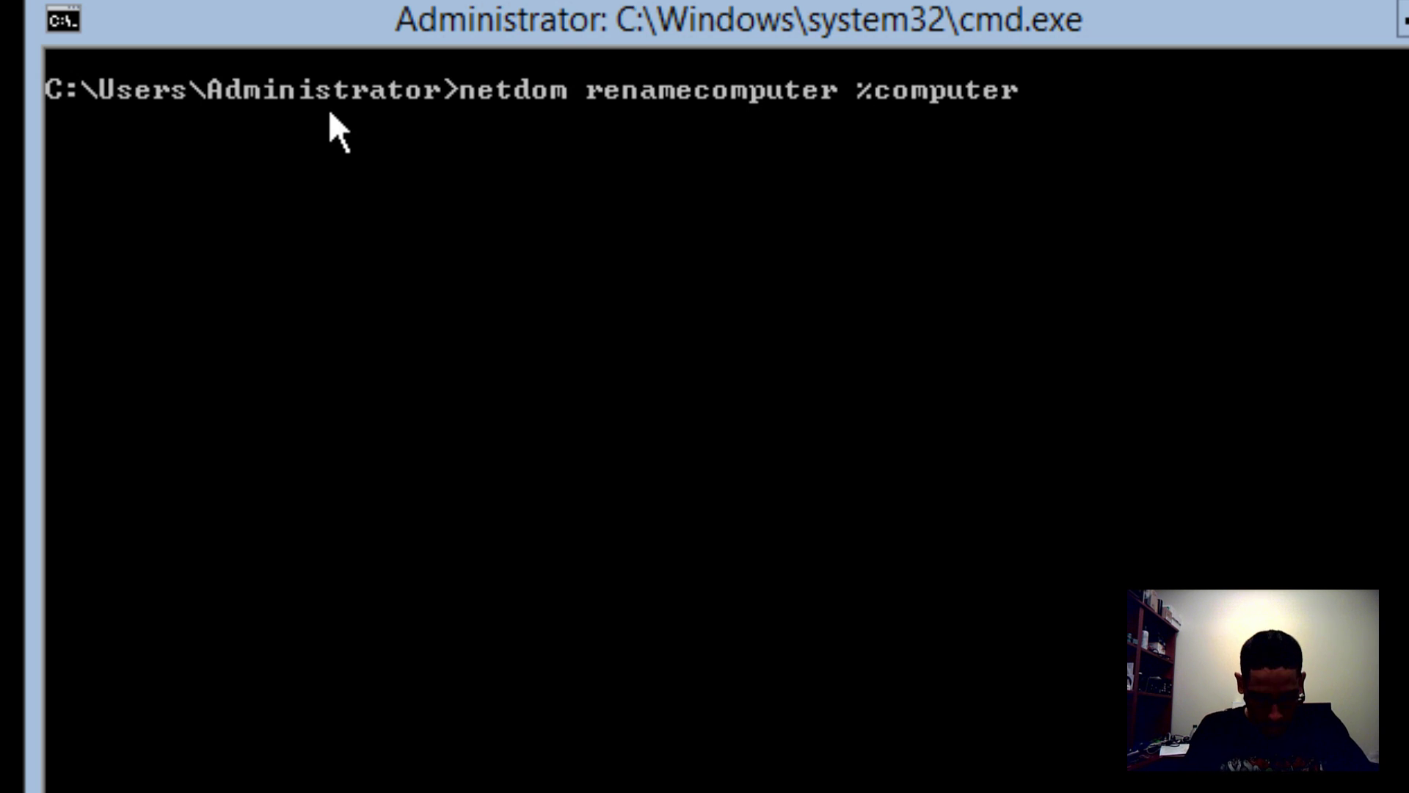
{"action": "type", "text": "name"}
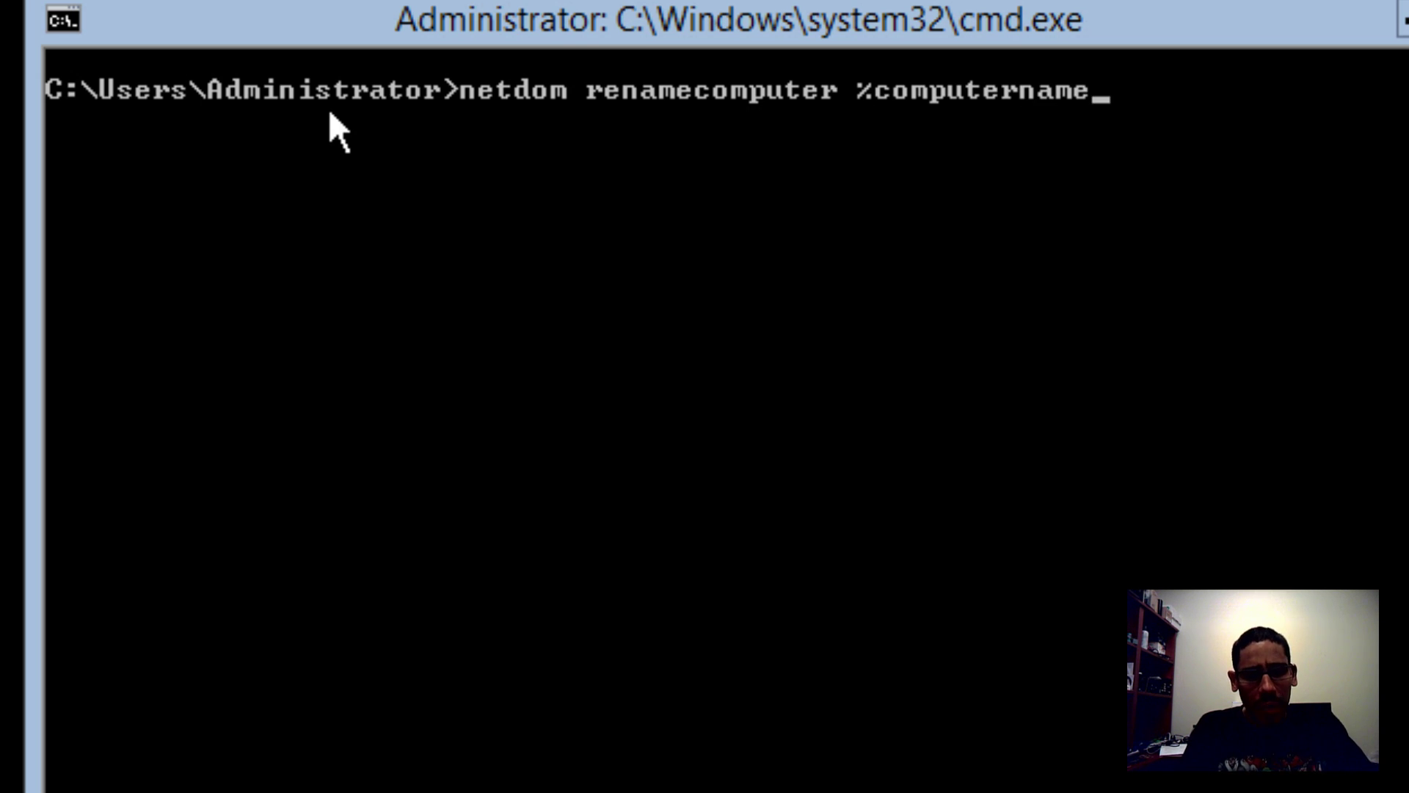
{"action": "type", "text": "%"}
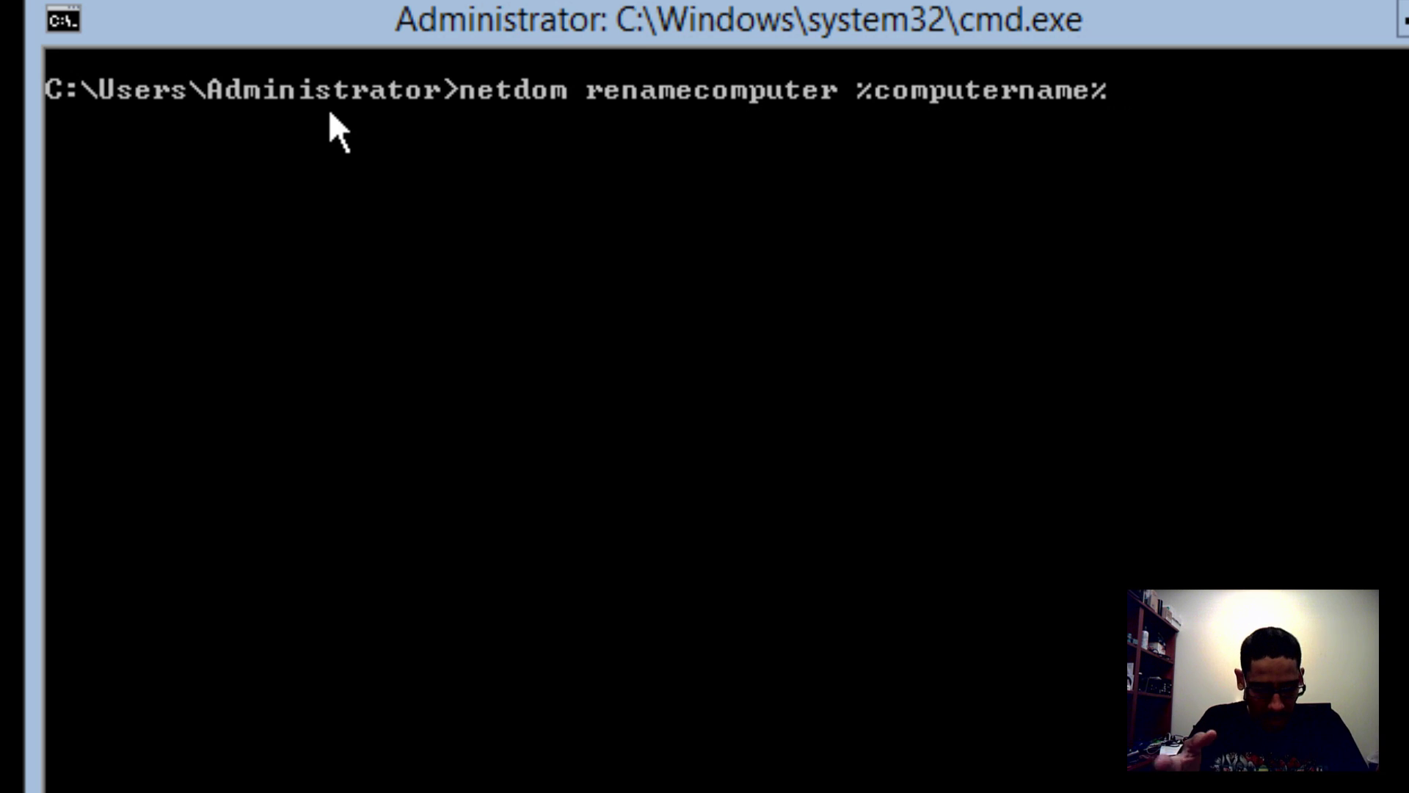
{"action": "type", "text": "/"}
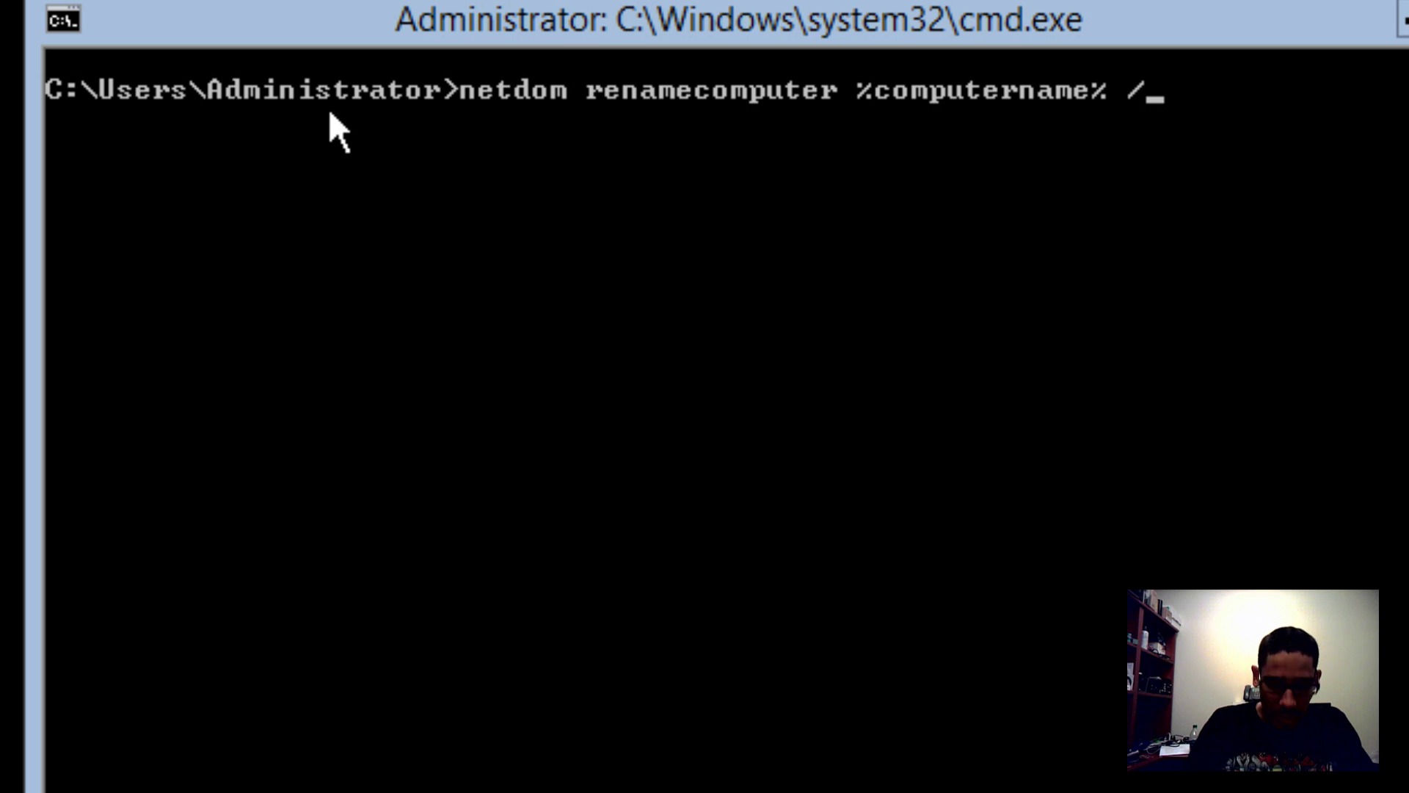
{"action": "type", "text": "ne"}
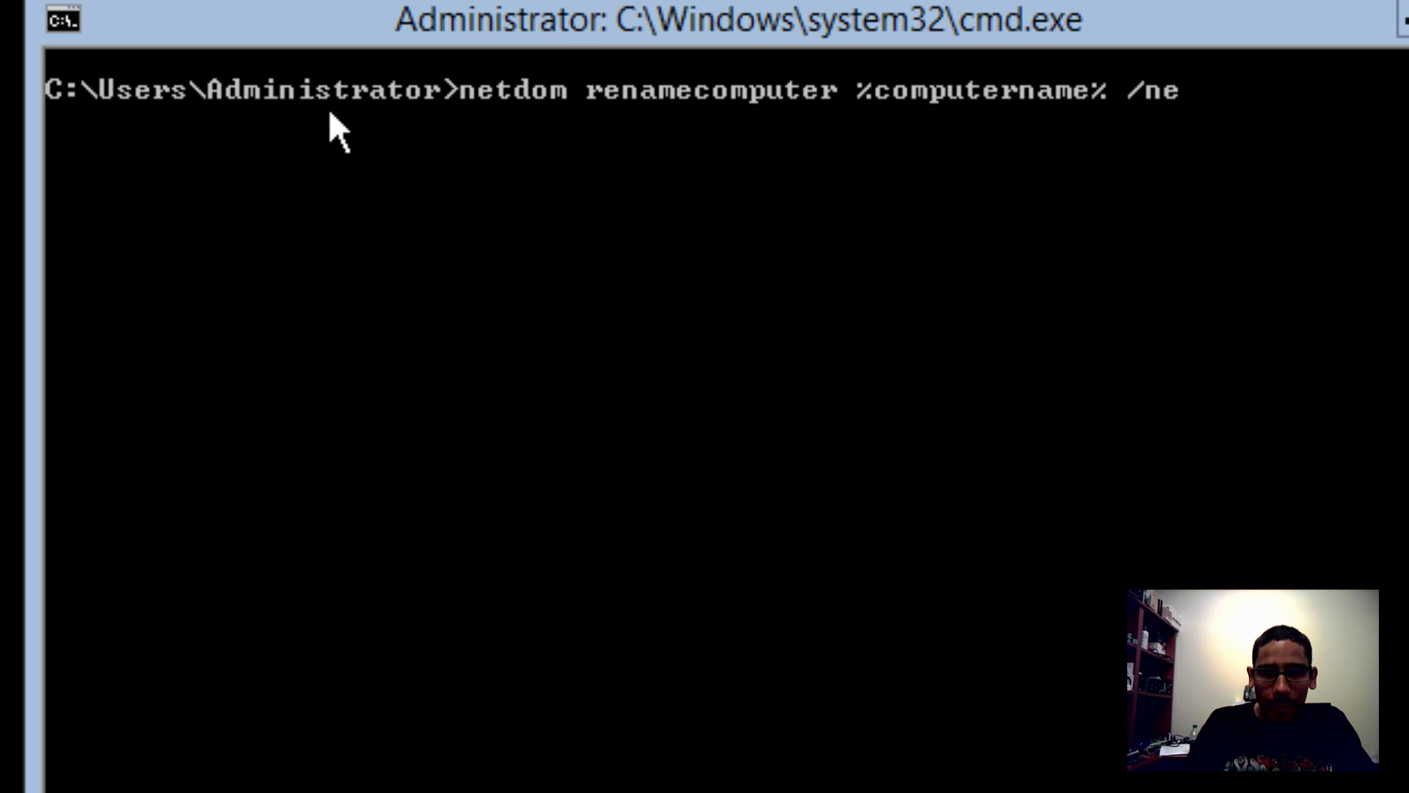
{"action": "type", "text": "wname"}
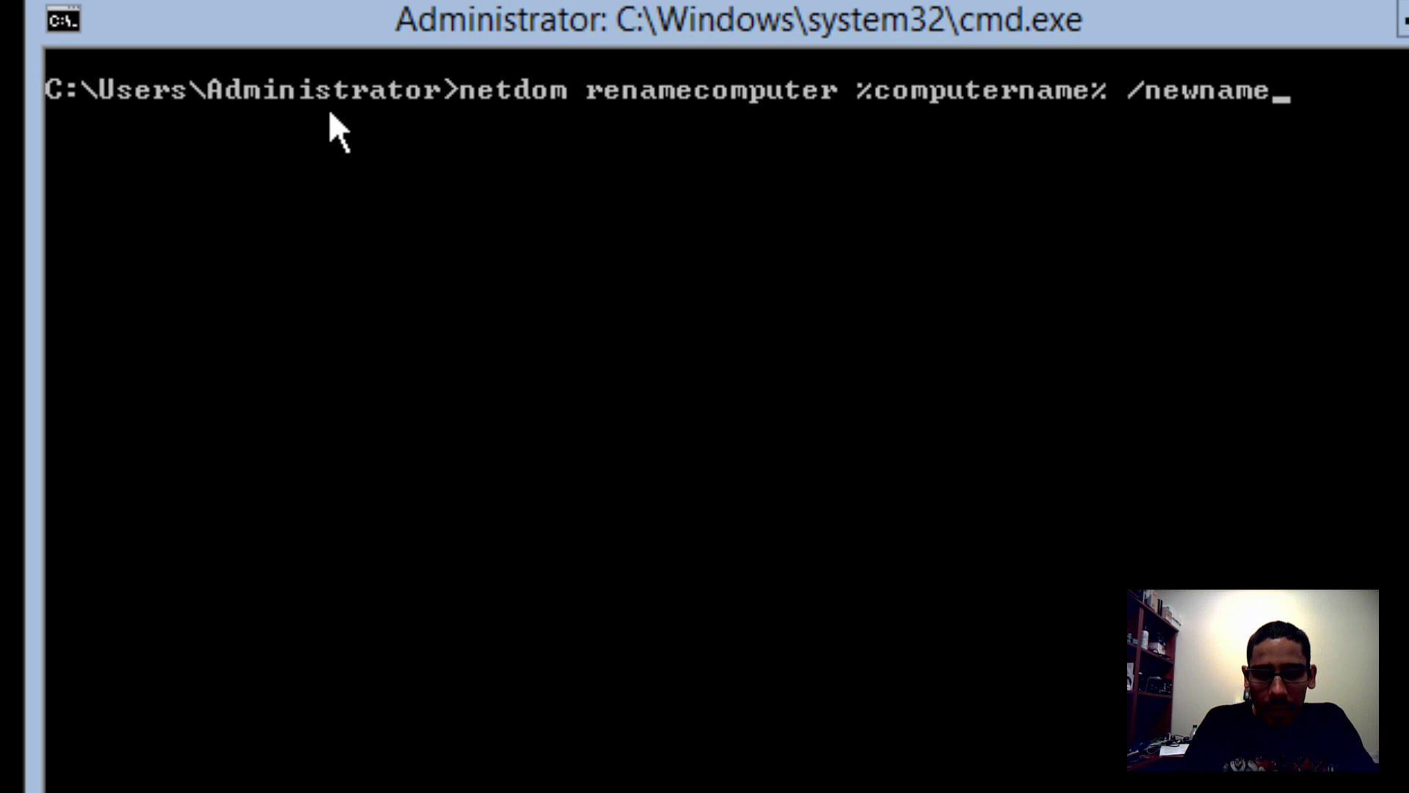
{"action": "type", "text": ":"}
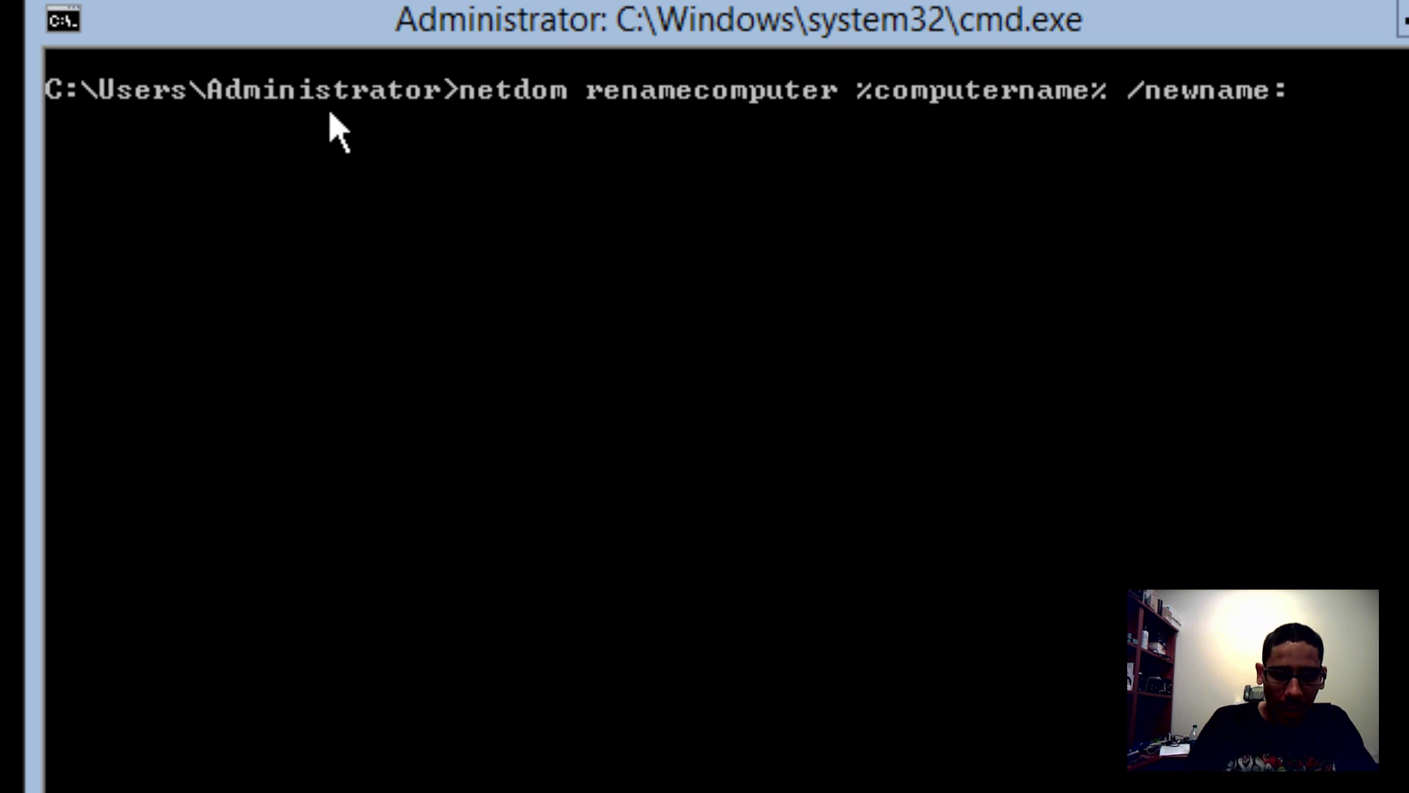
{"action": "type", "text": "bj"}
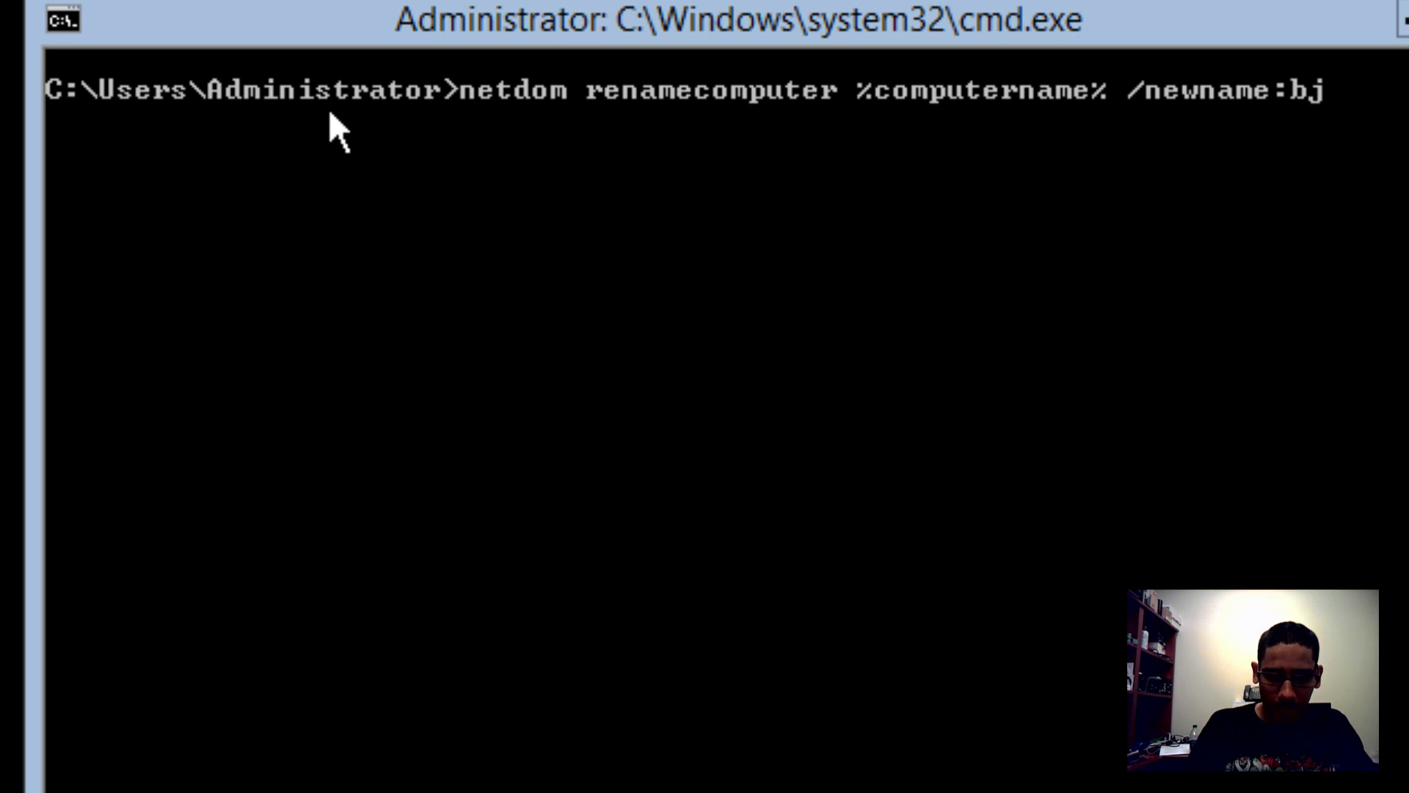
{"action": "type", "text": "-"}
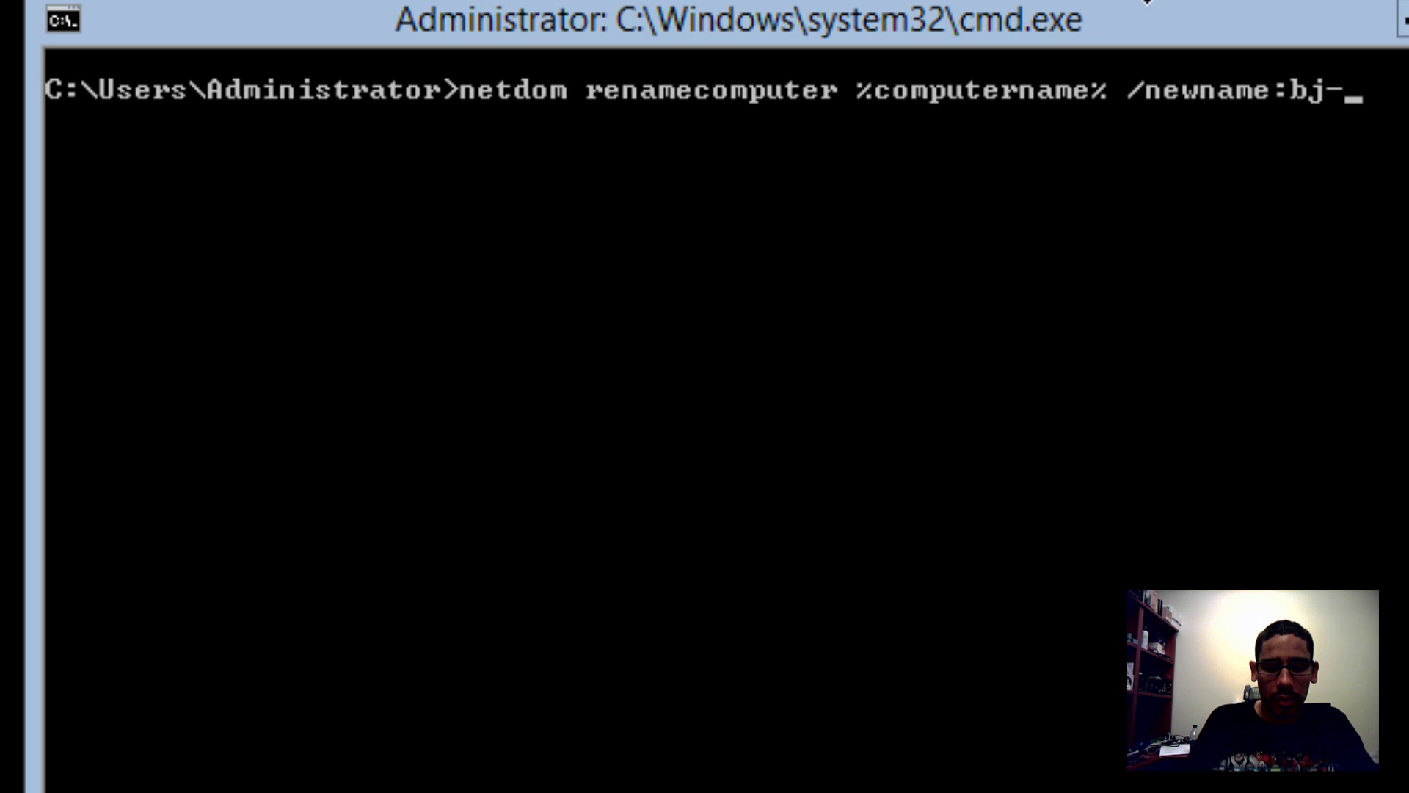
{"action": "type", "text": "core"}
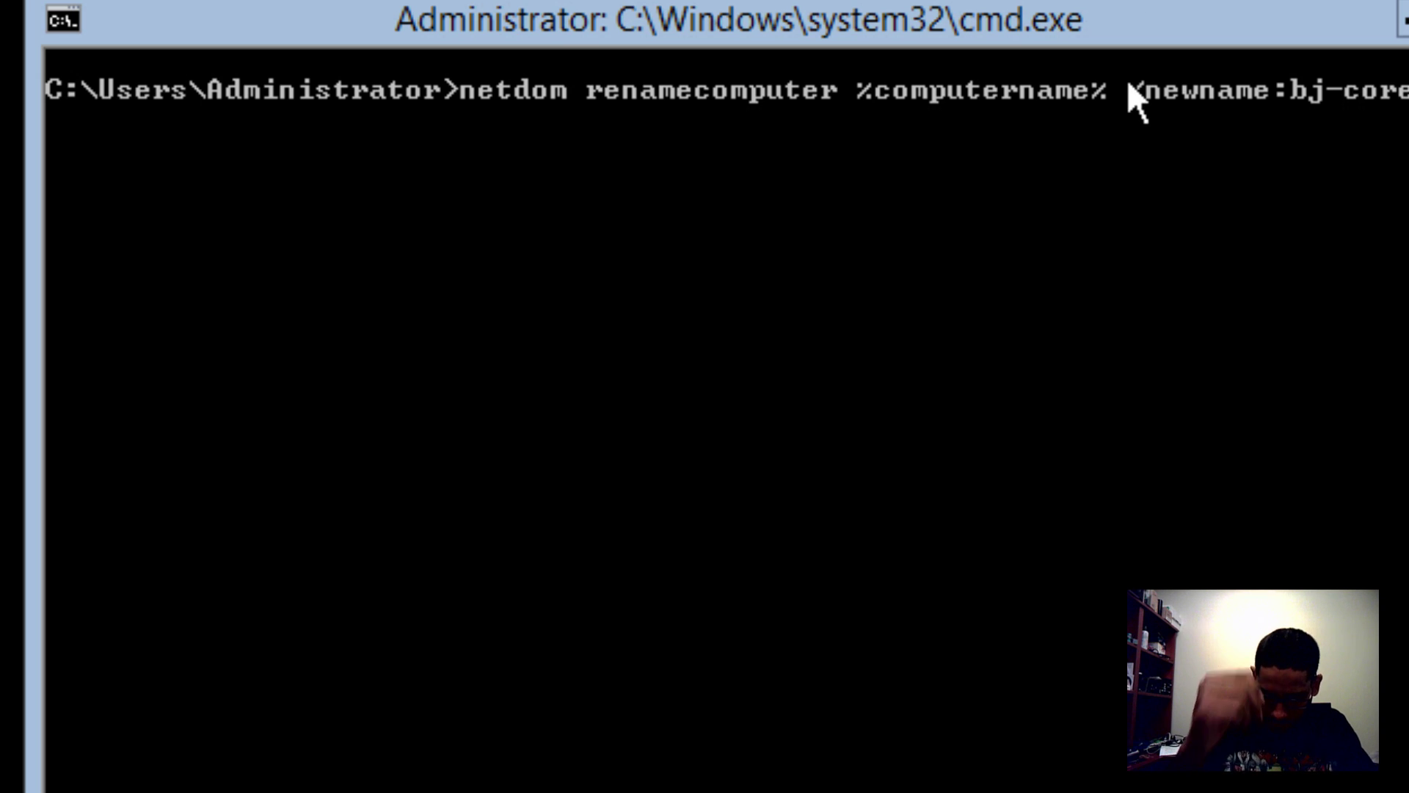
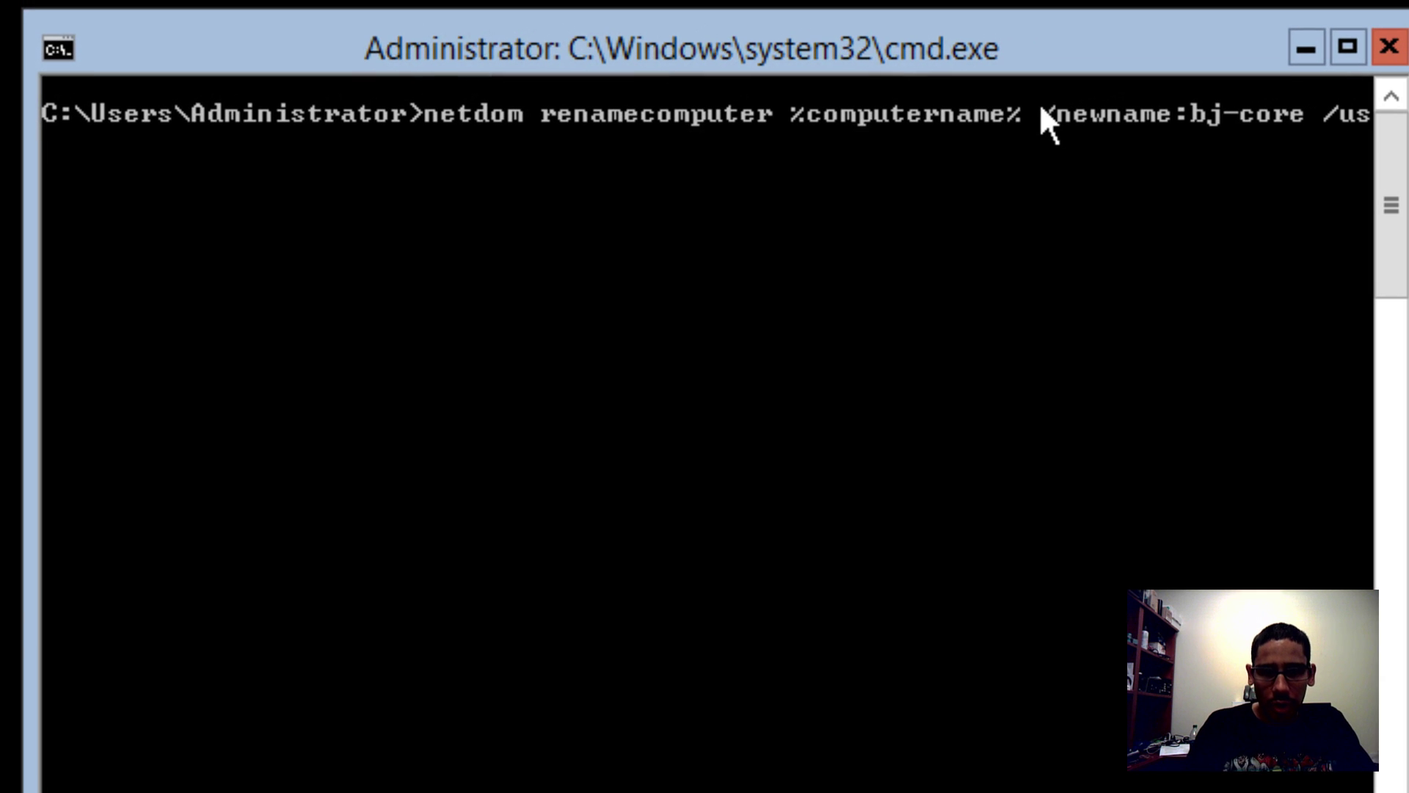
Step: Run 'netdom renamecomputer %computername% /newname:bj-core /userd:Administrator /passwordd /reboot:0', fixing the reboot value typo
{"action": "type", "text": "d"}
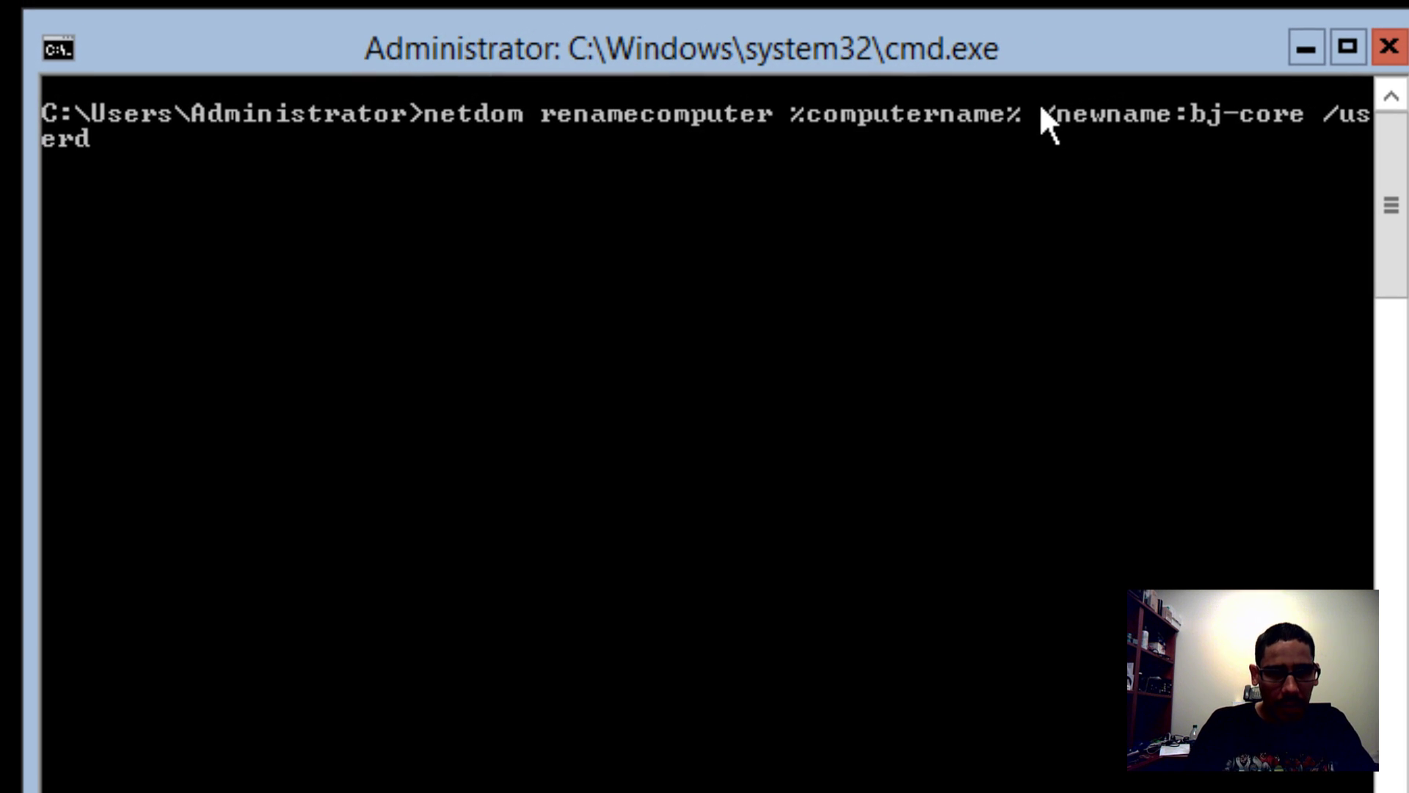
{"action": "type", "text": ":Administ"}
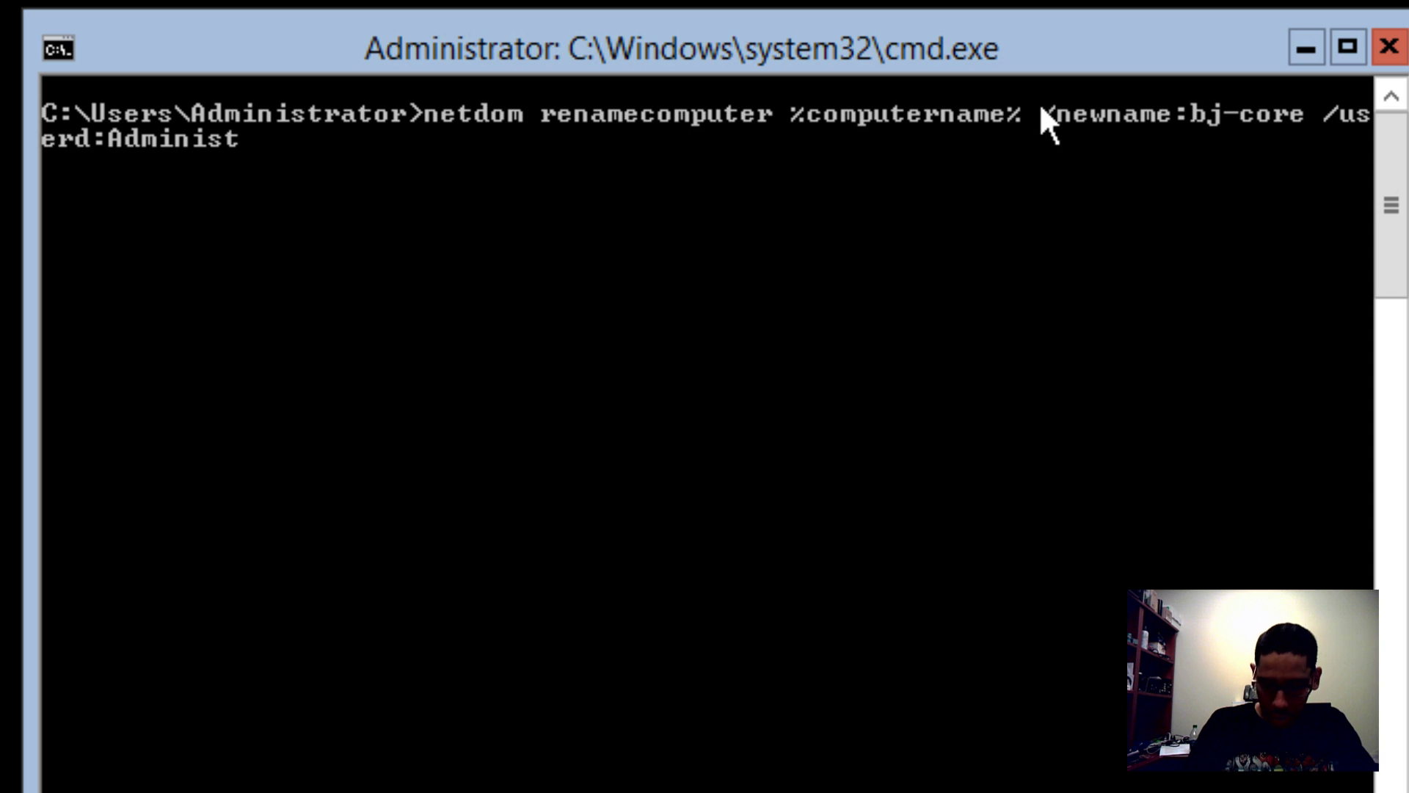
{"action": "type", "text": "rator"}
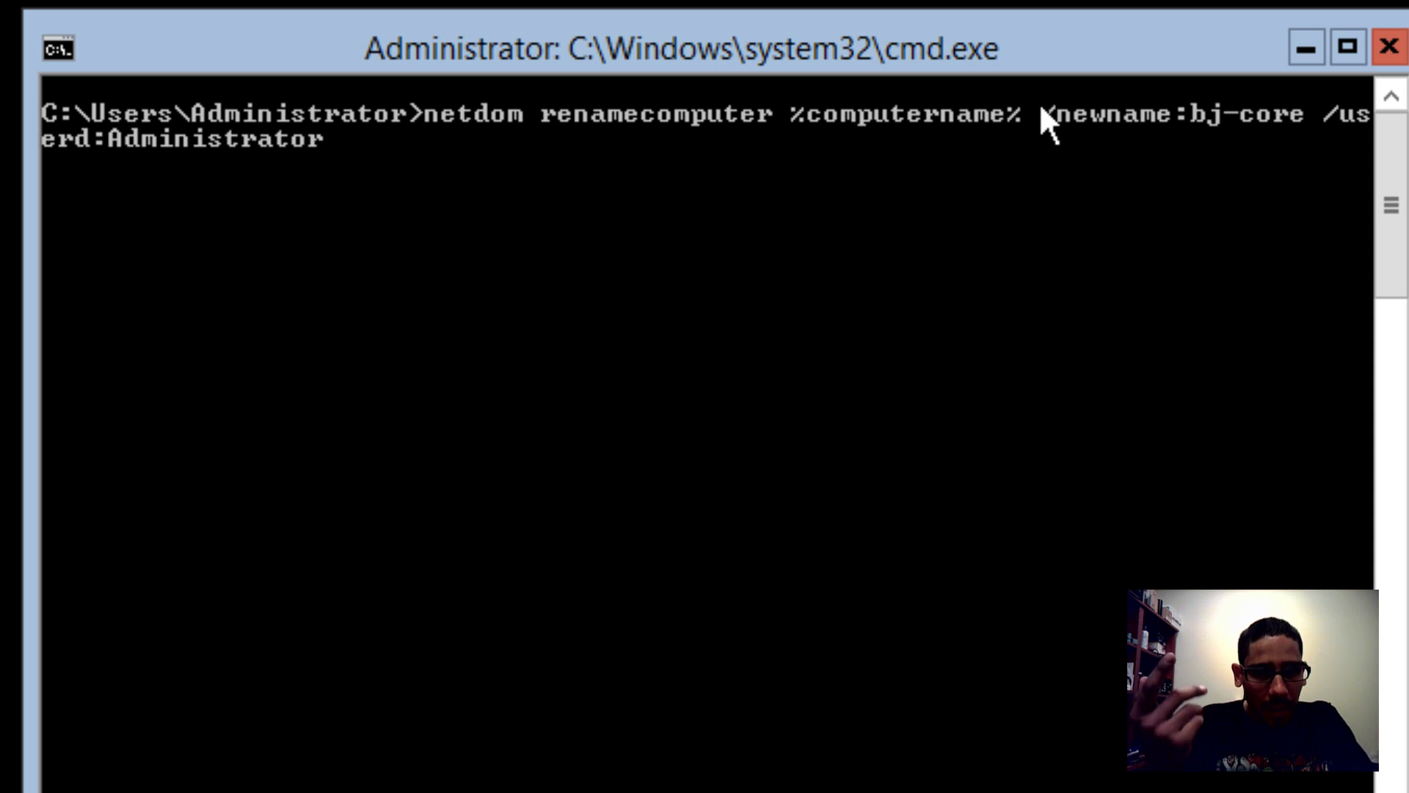
{"action": "type", "text": " /"}
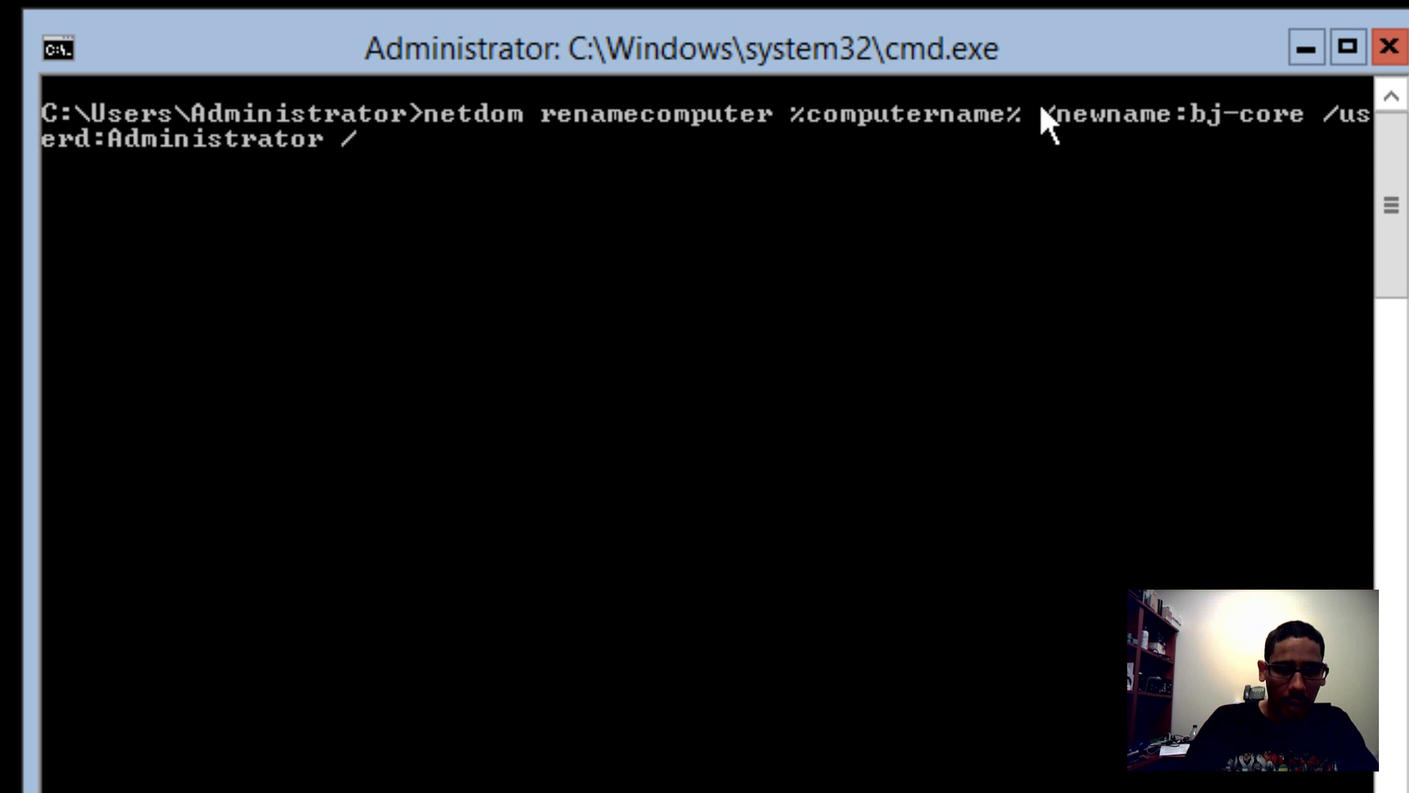
{"action": "type", "text": "password"}
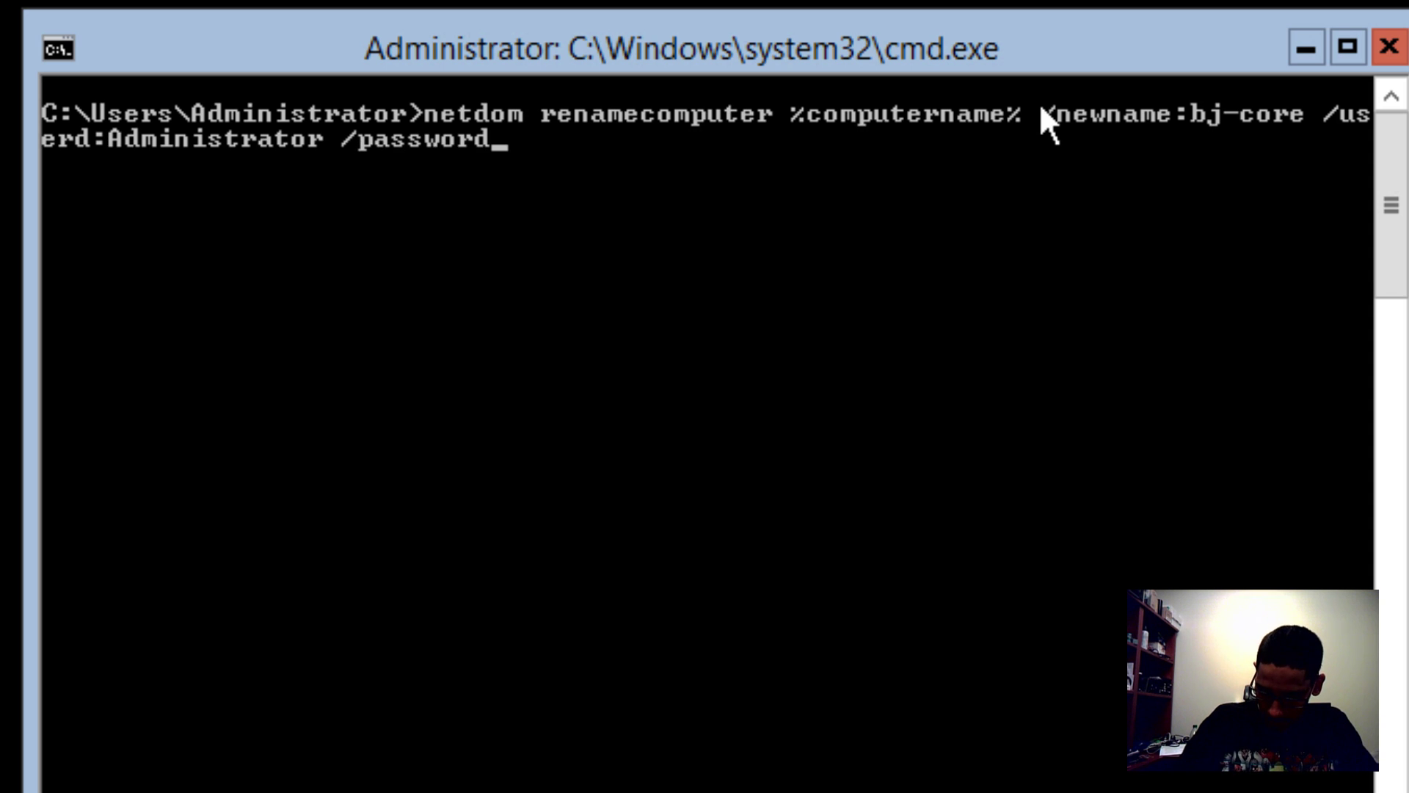
{"action": "type", "text": "d"}
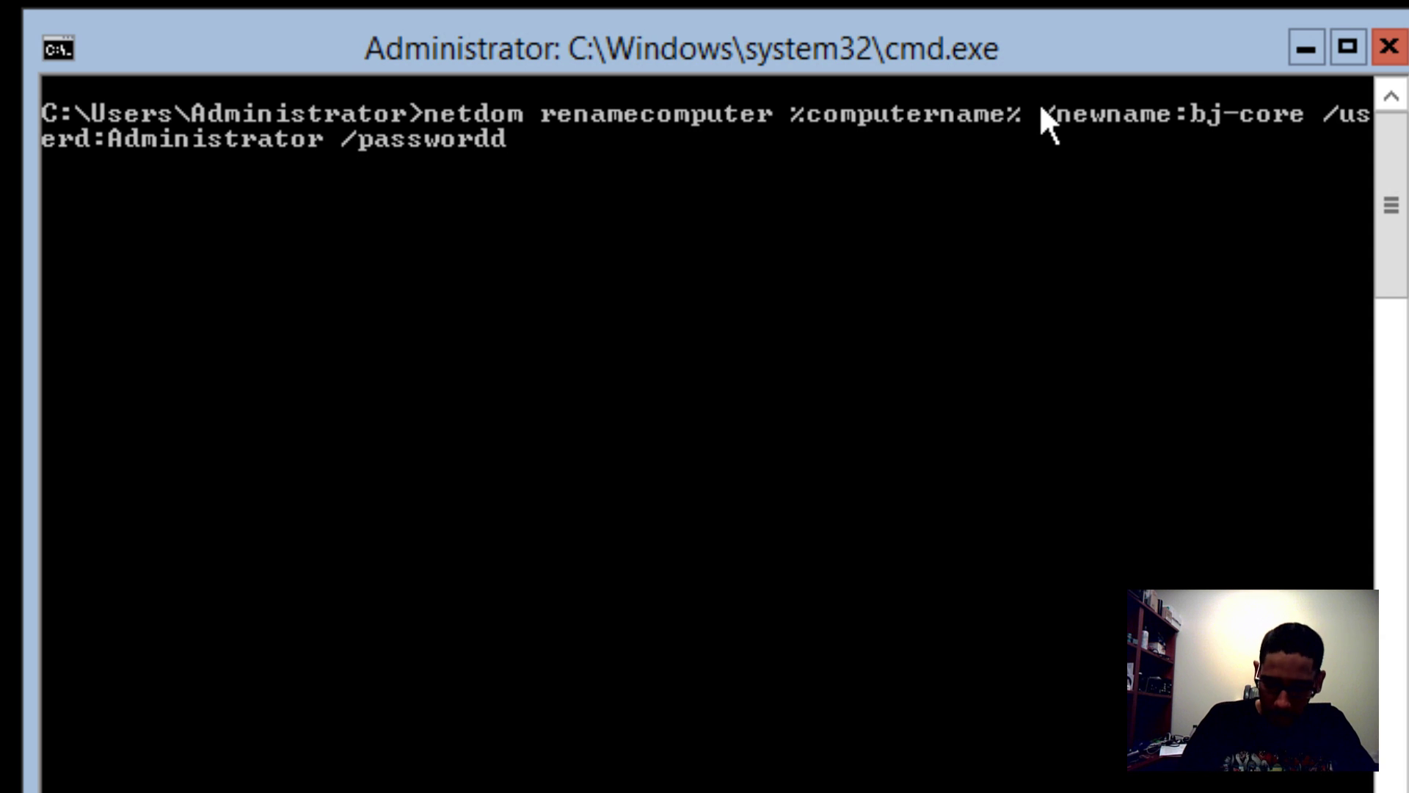
{"action": "type", "text": "/reboot"}
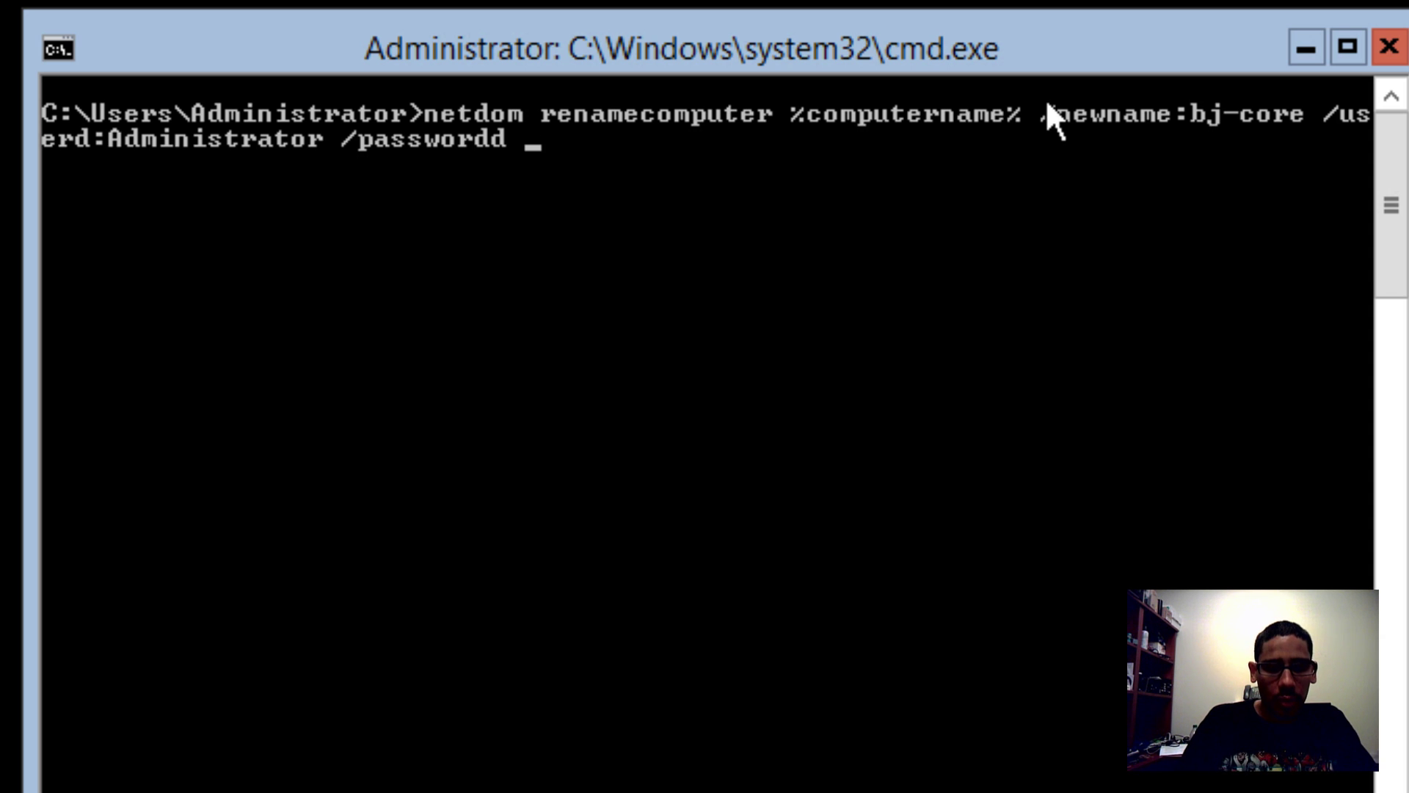
{"action": "type", "text": ":o"}
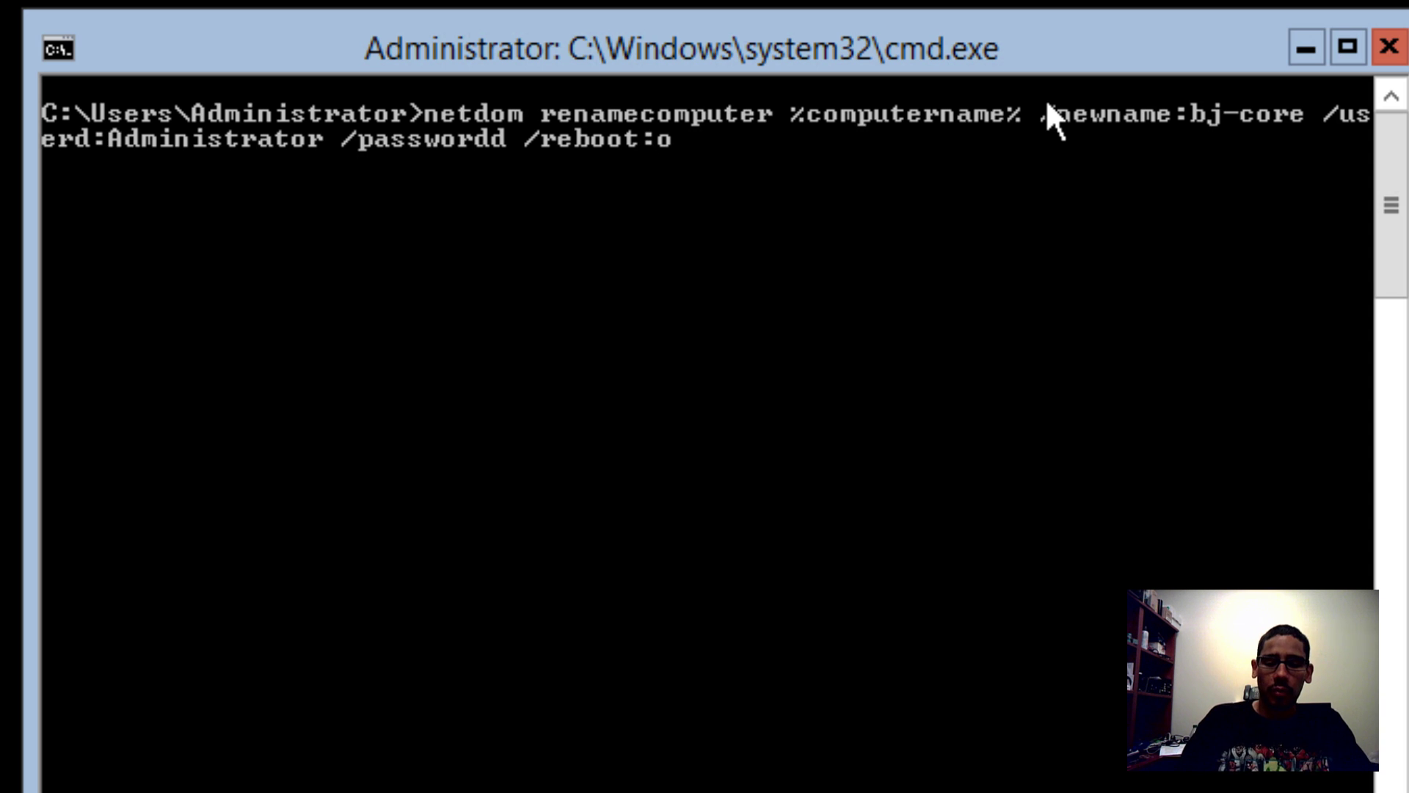
{"action": "key", "text": "BackSpace"}
{"action": "type", "text": "0"}
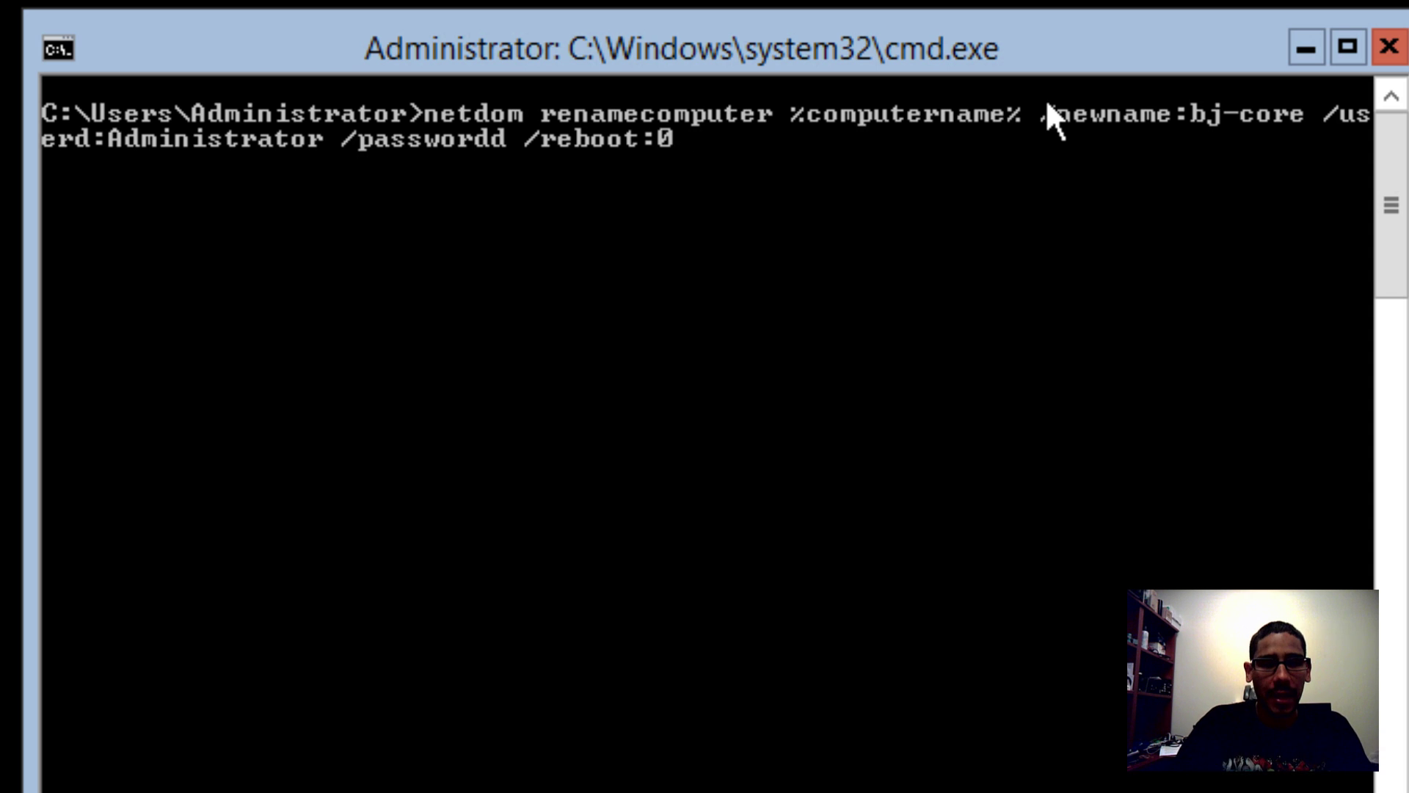
{"action": "key", "text": "Return"}
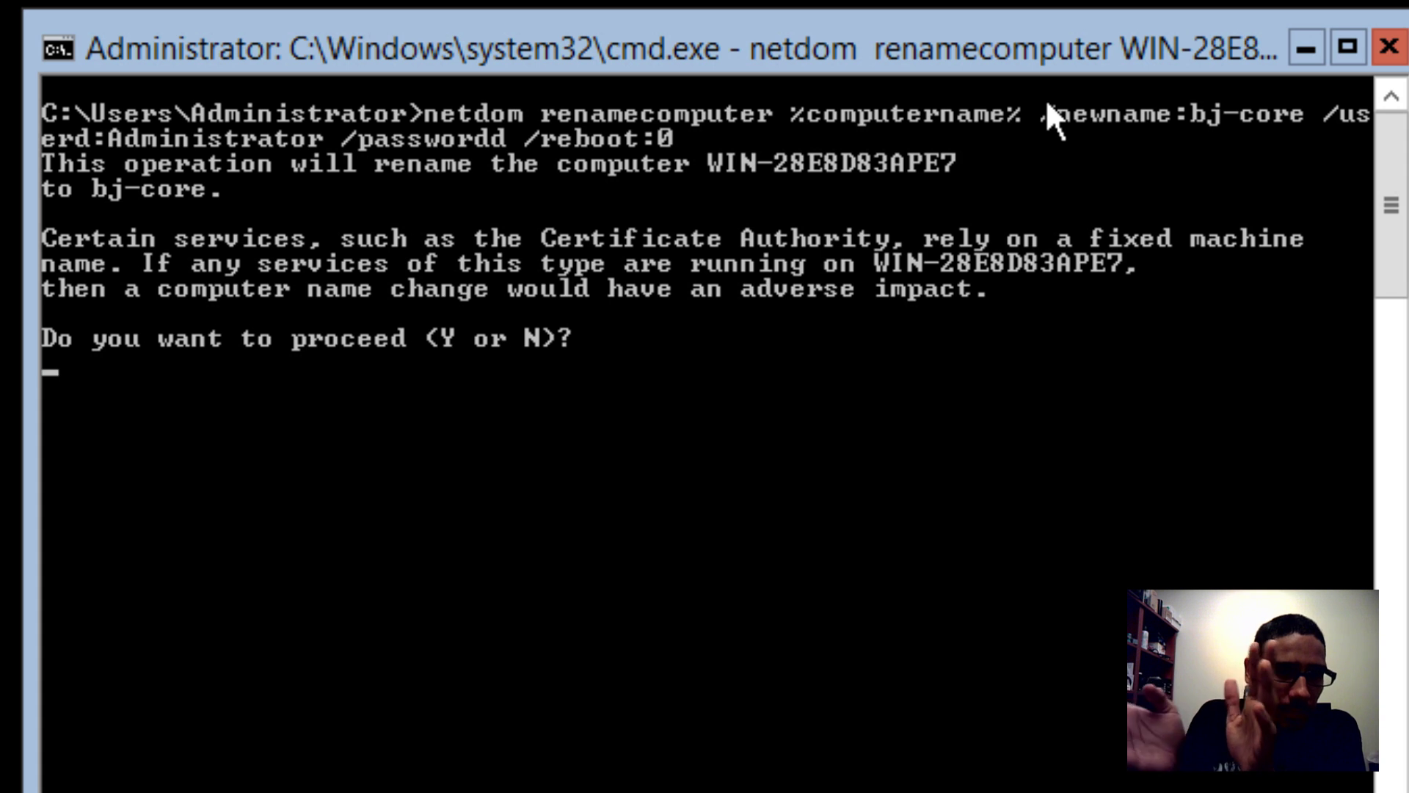
Step: Answer y to proceed with renaming to bj-core and restarting the server
{"action": "type", "text": "y"}
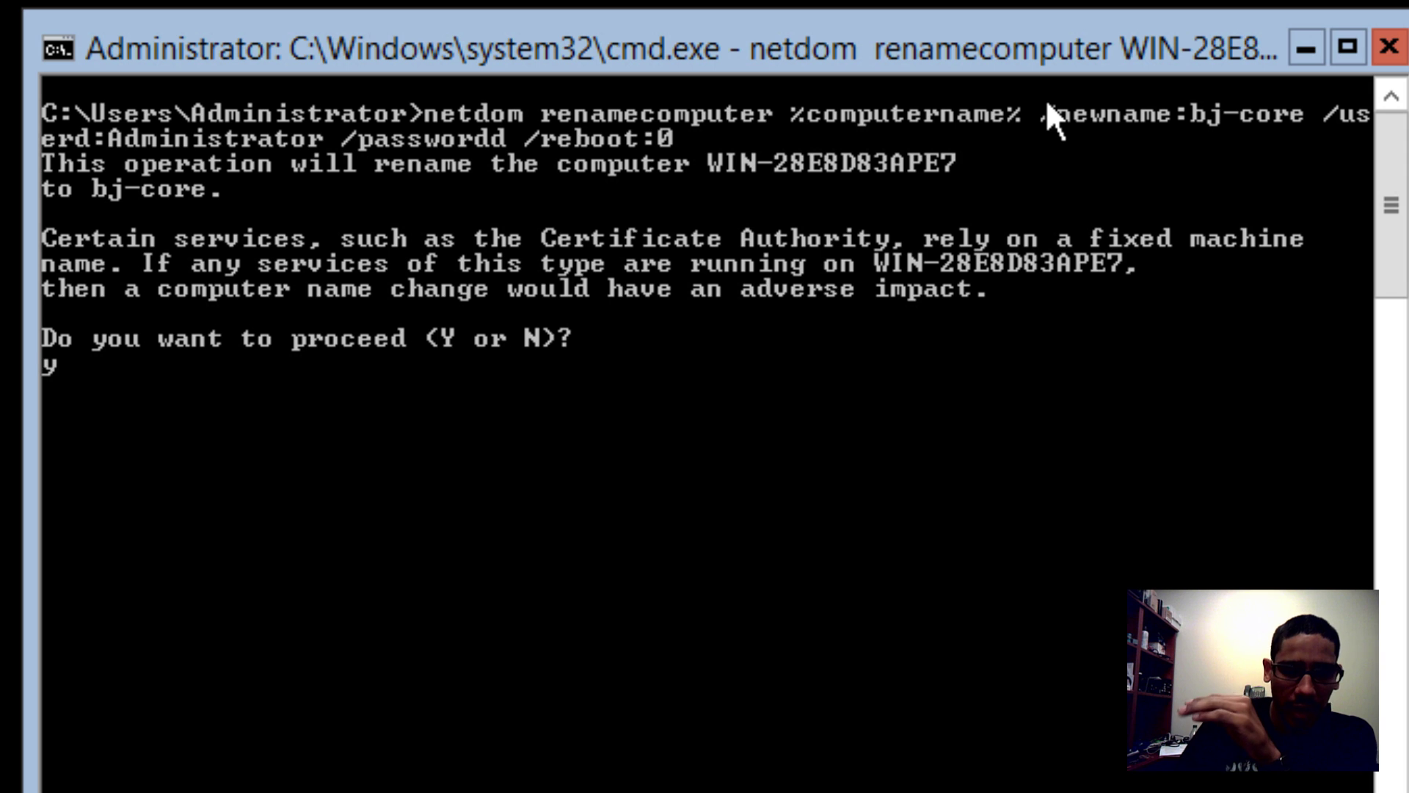
{"action": "key", "text": "Return"}
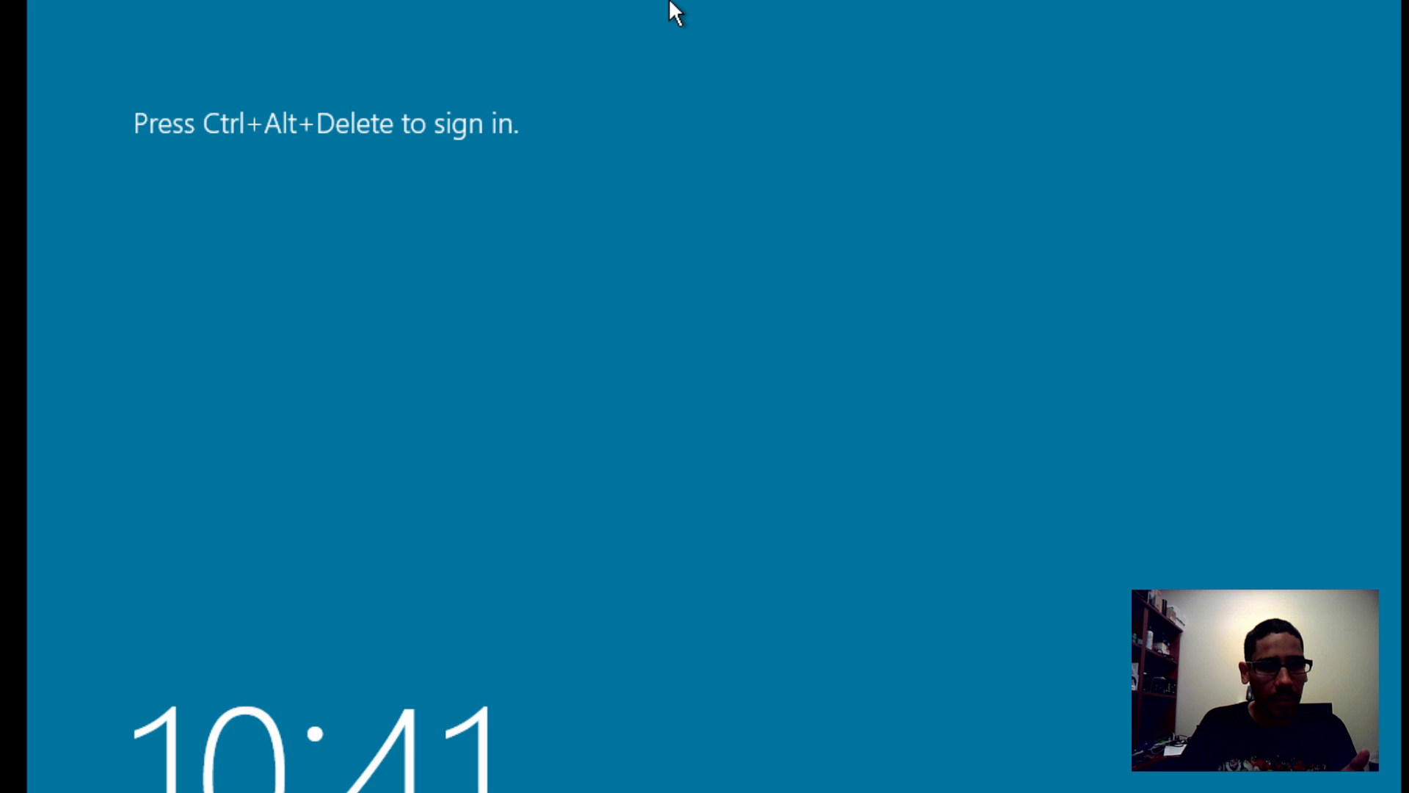
Step: Open the Administrator sign-in with Ctrl+Alt+Delete and type the account password
{"action": "key", "text": "ctrl+alt+Delete"}
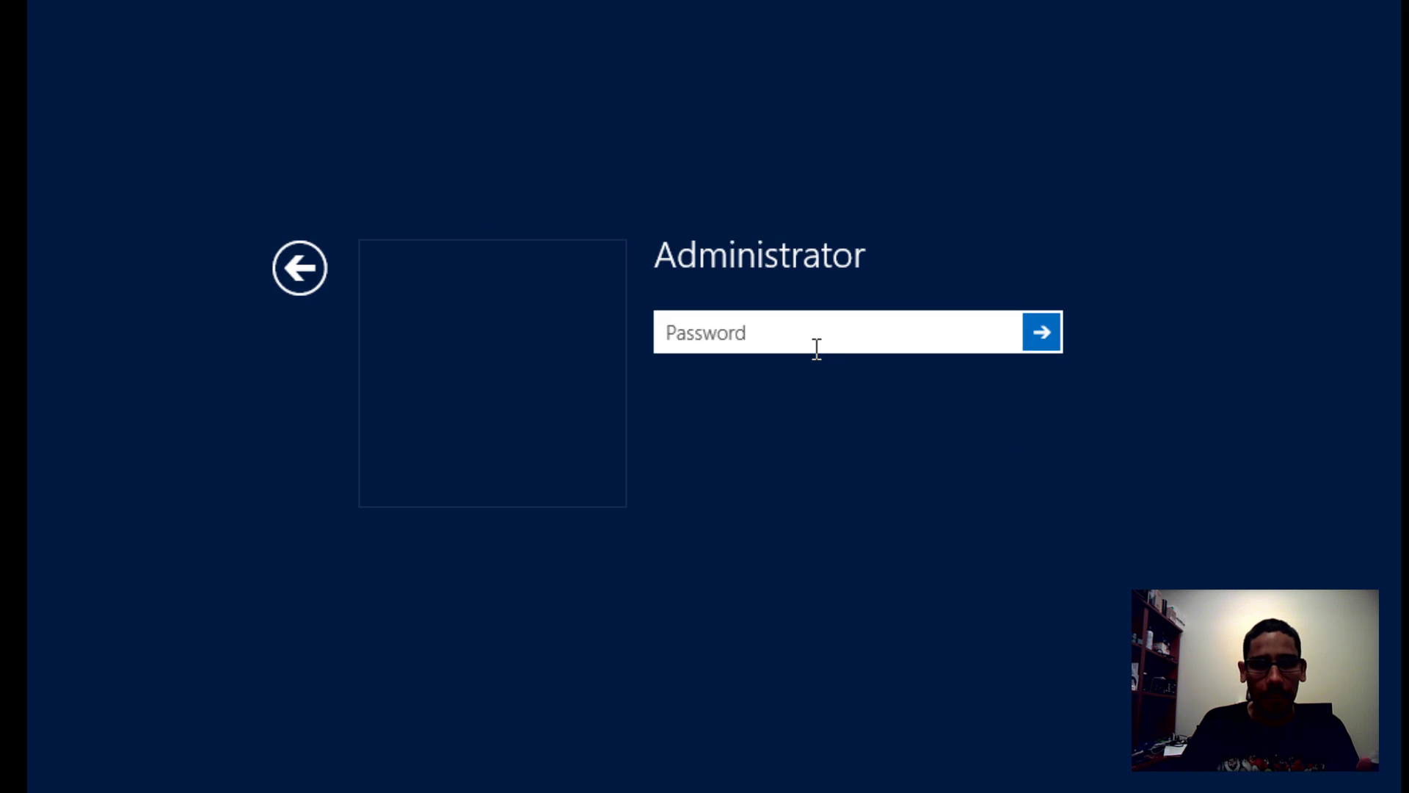
{"action": "type", "text": "•••"}
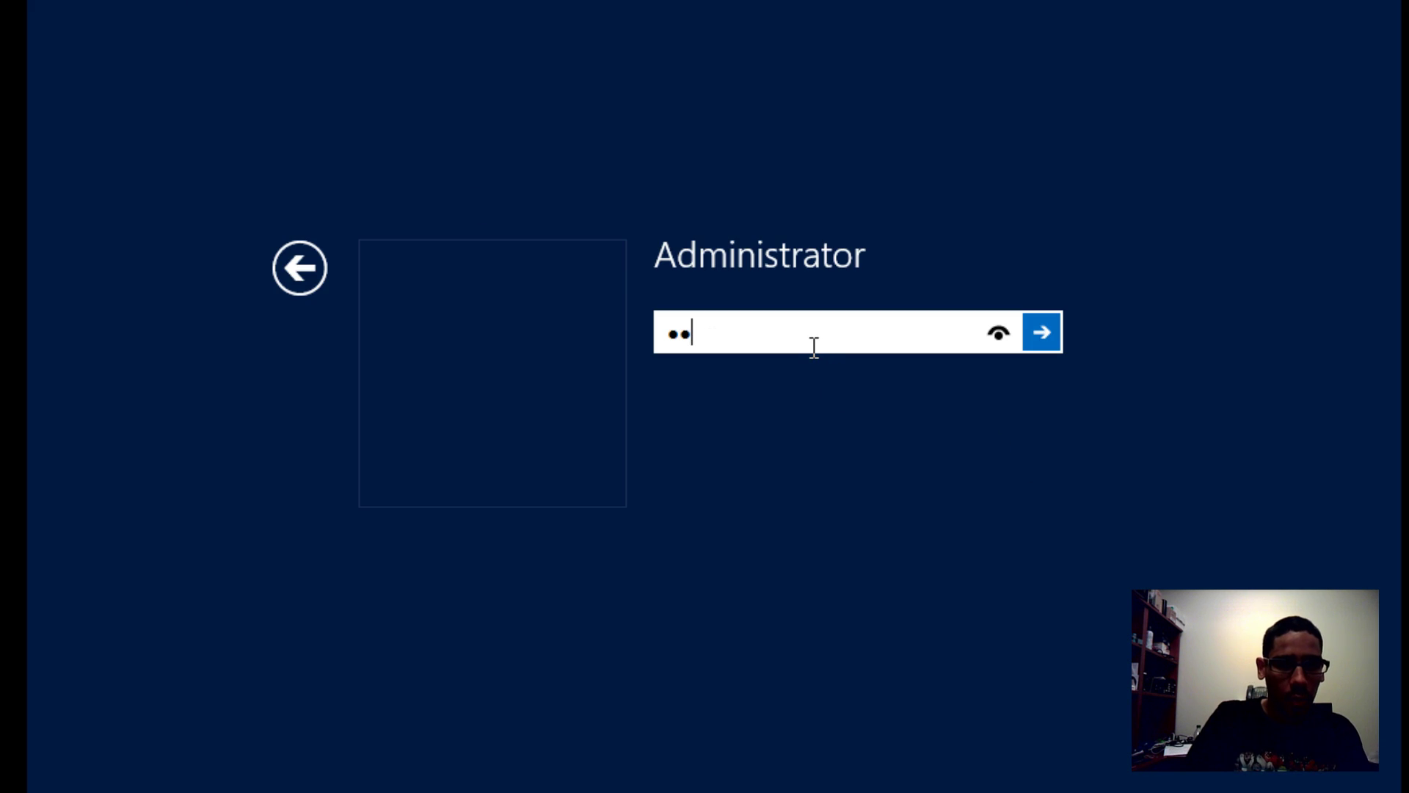
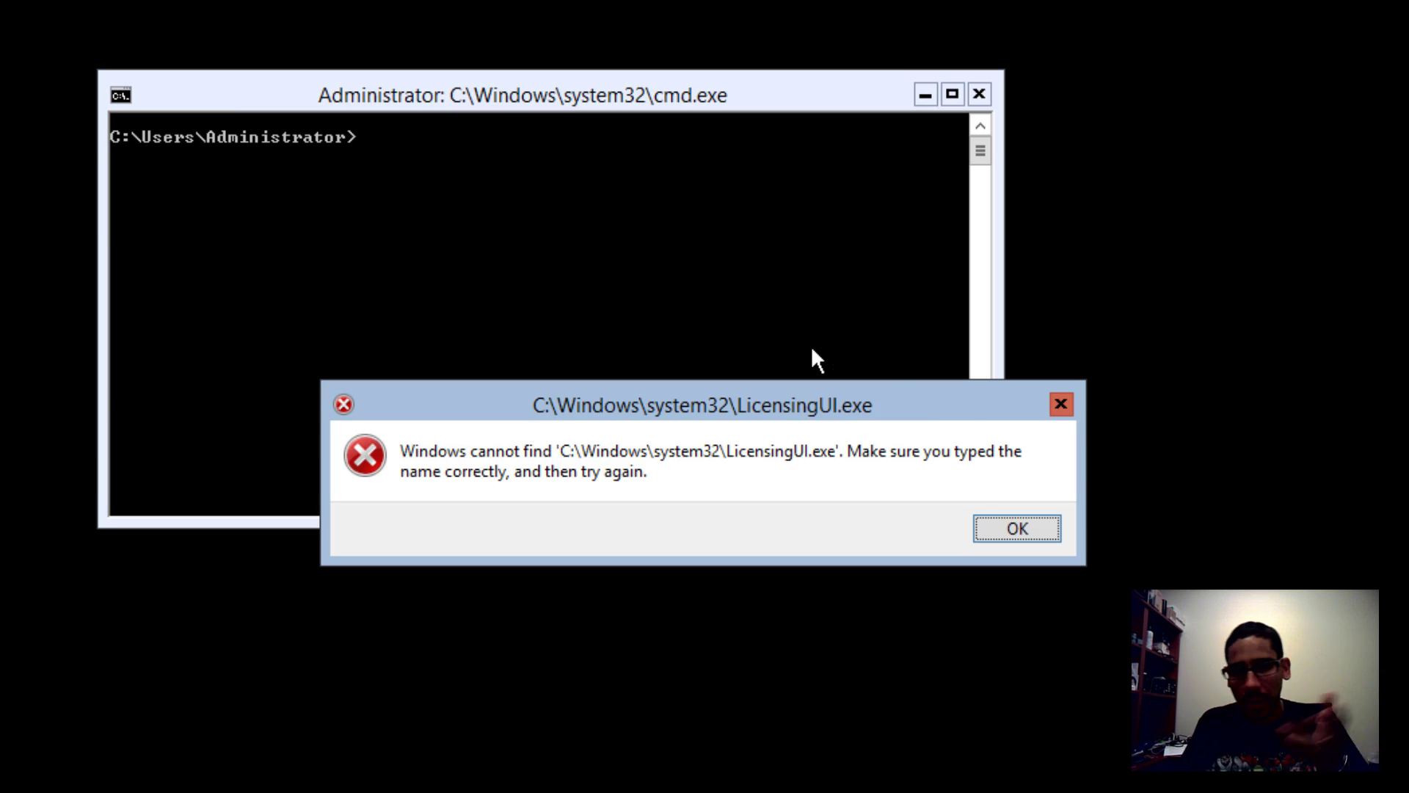
Step: Dismiss the 'Windows cannot find LicensingUI.exe' error to leave only the Command Prompt
{"action": "left_click", "coordinate": [1013, 530]}
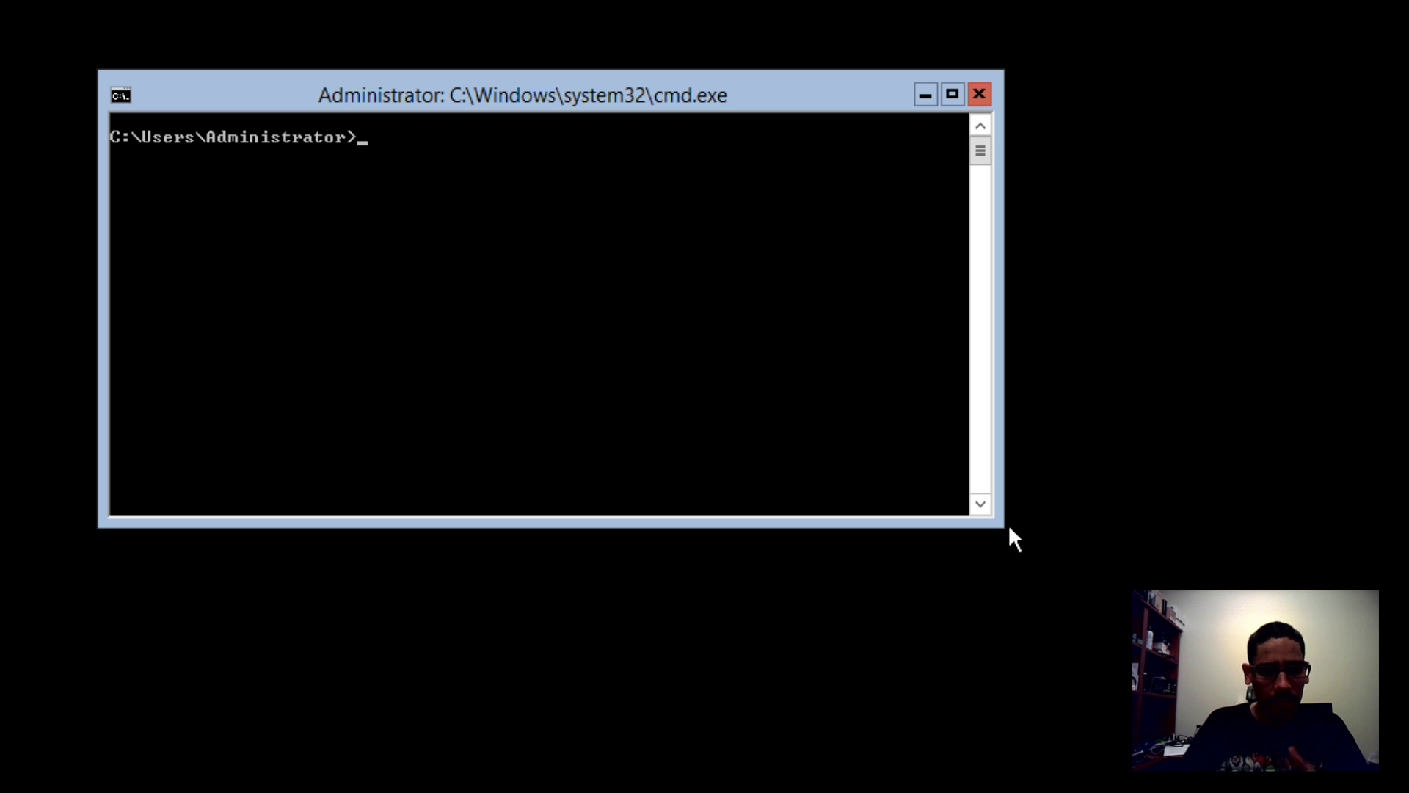
Step: Run hostname to show that this machine is named bj-core
{"action": "type", "text": "h"}
{"action": "type", "text": "ostnam"}
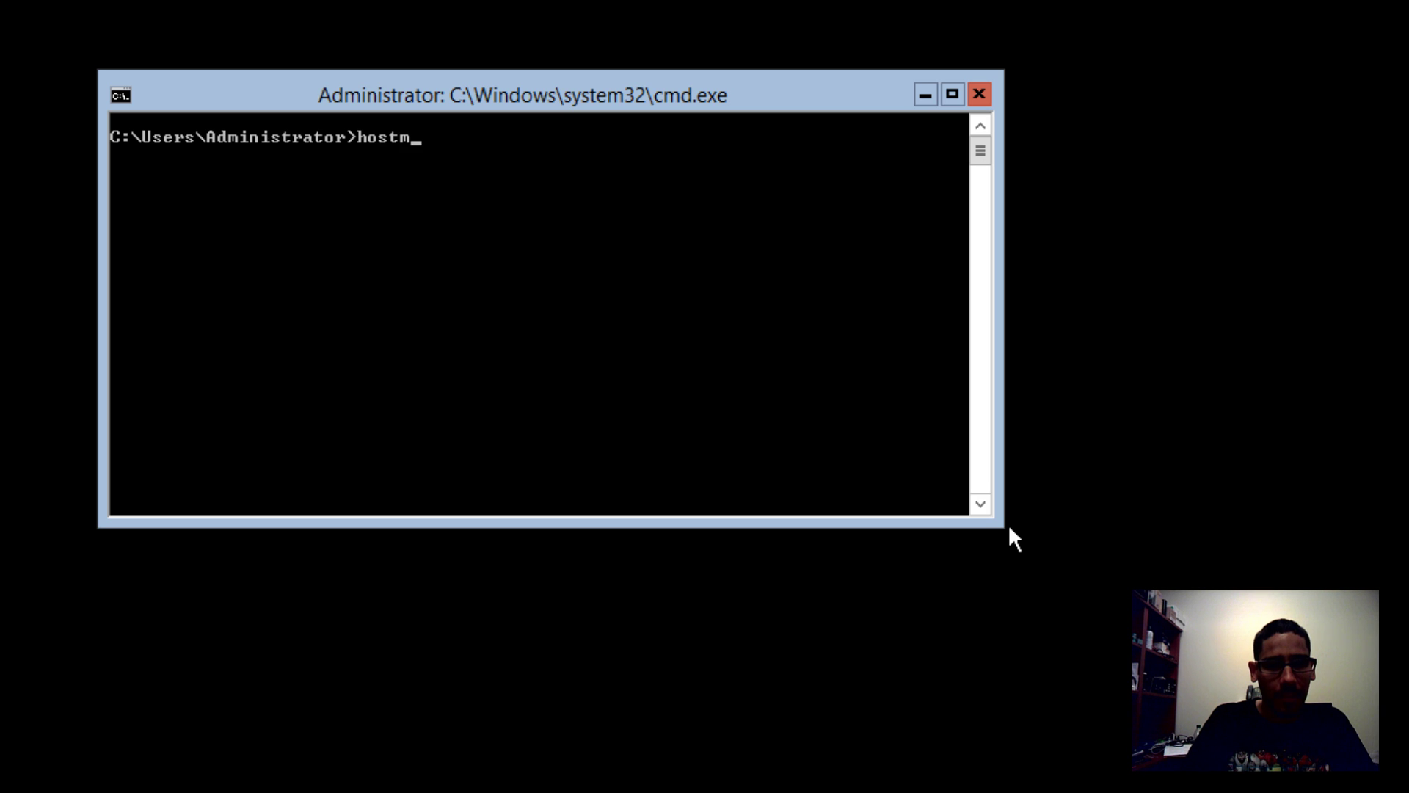
{"action": "type", "text": "e"}
{"action": "key", "text": "Return"}
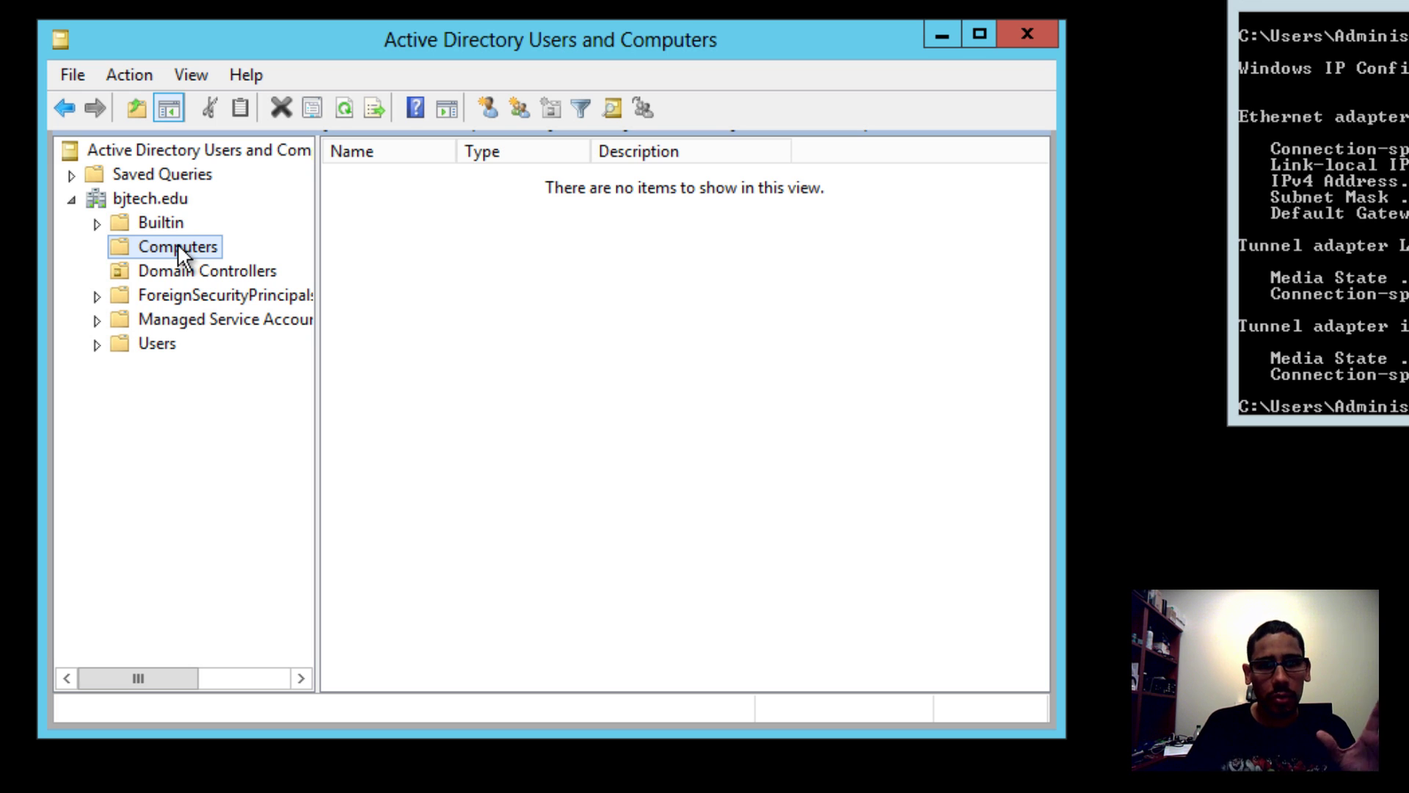
{"action": "right_click", "coordinate": [409, 227]}
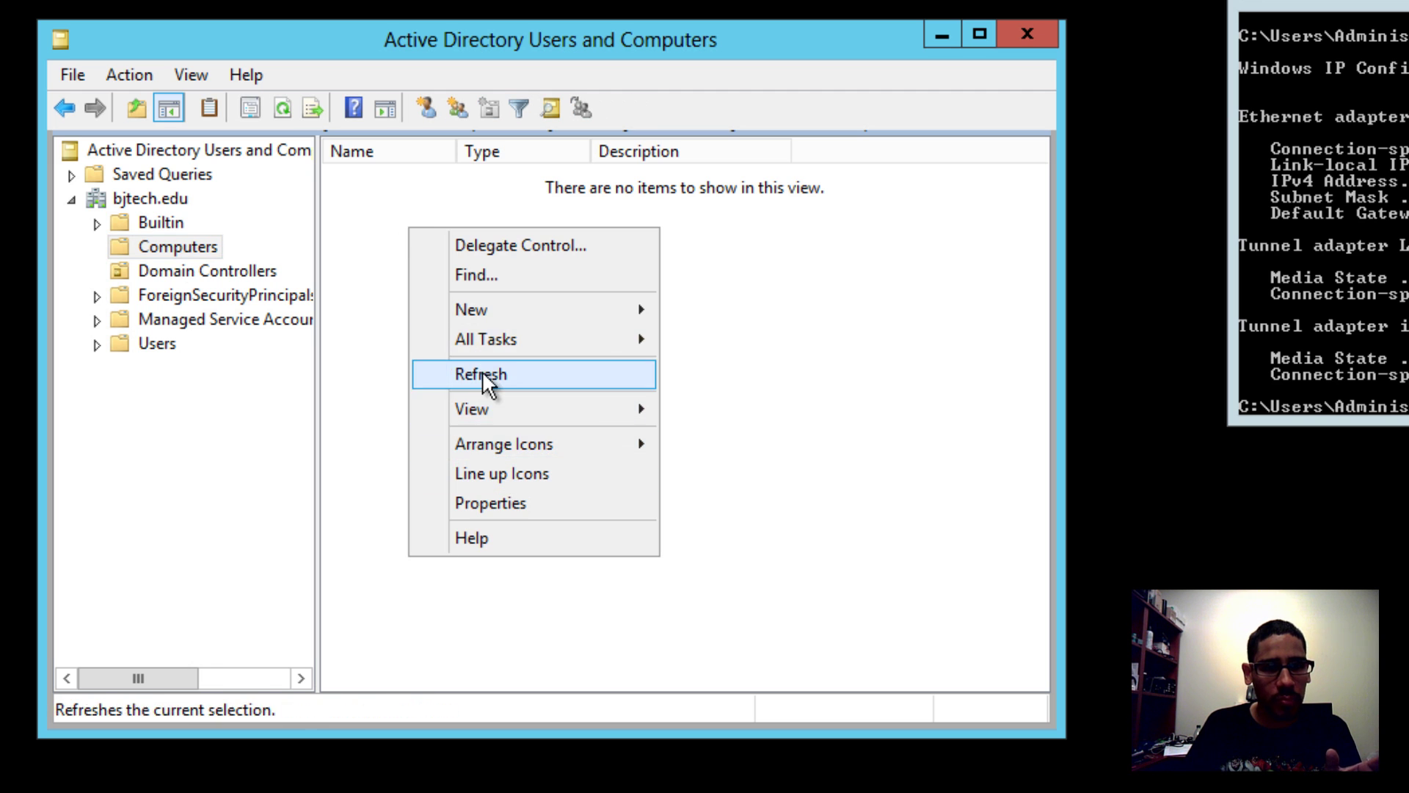
{"action": "left_click", "coordinate": [481, 373]}
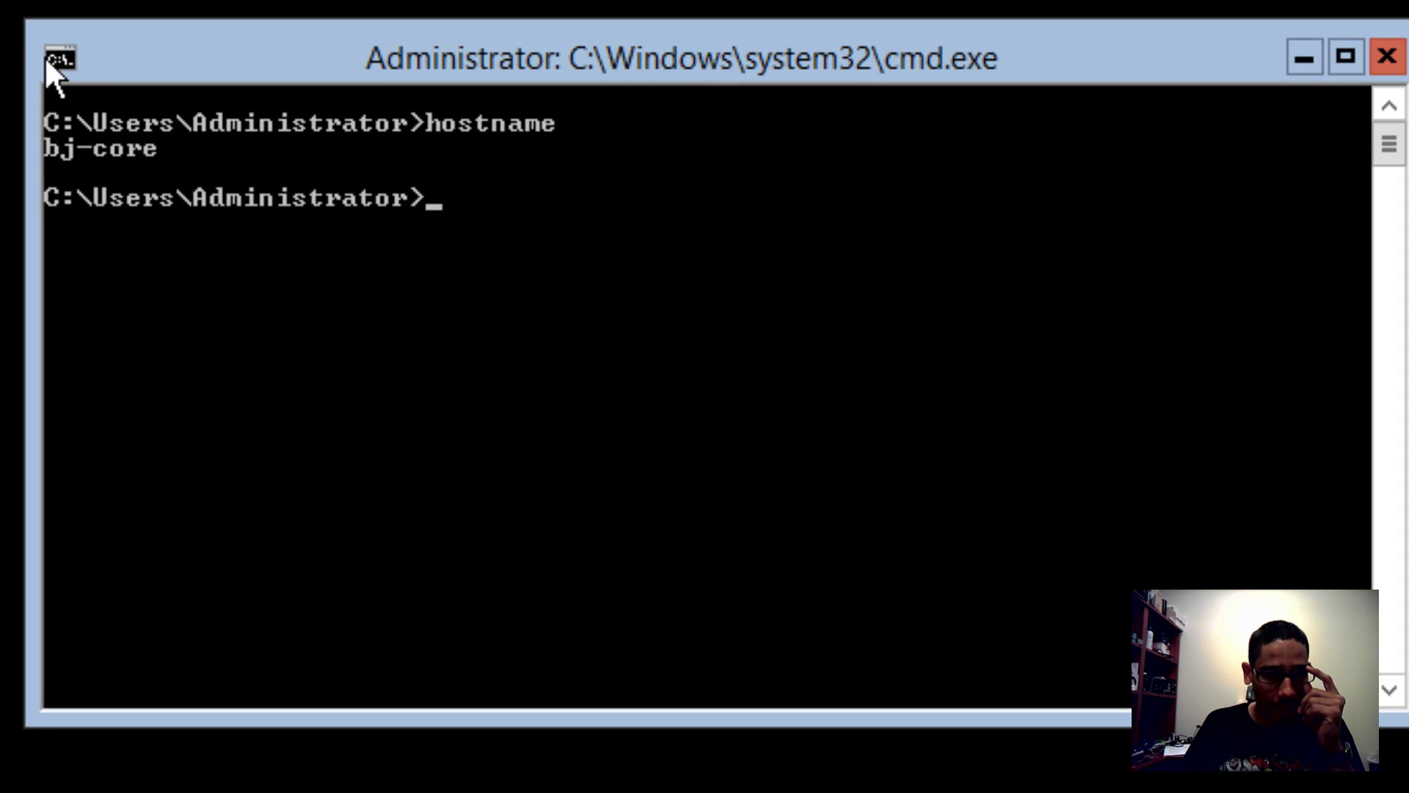
Step: Set the Command Prompt window width to 117 columns in the console's Layout properties
{"action": "left_click", "coordinate": [61, 60]}
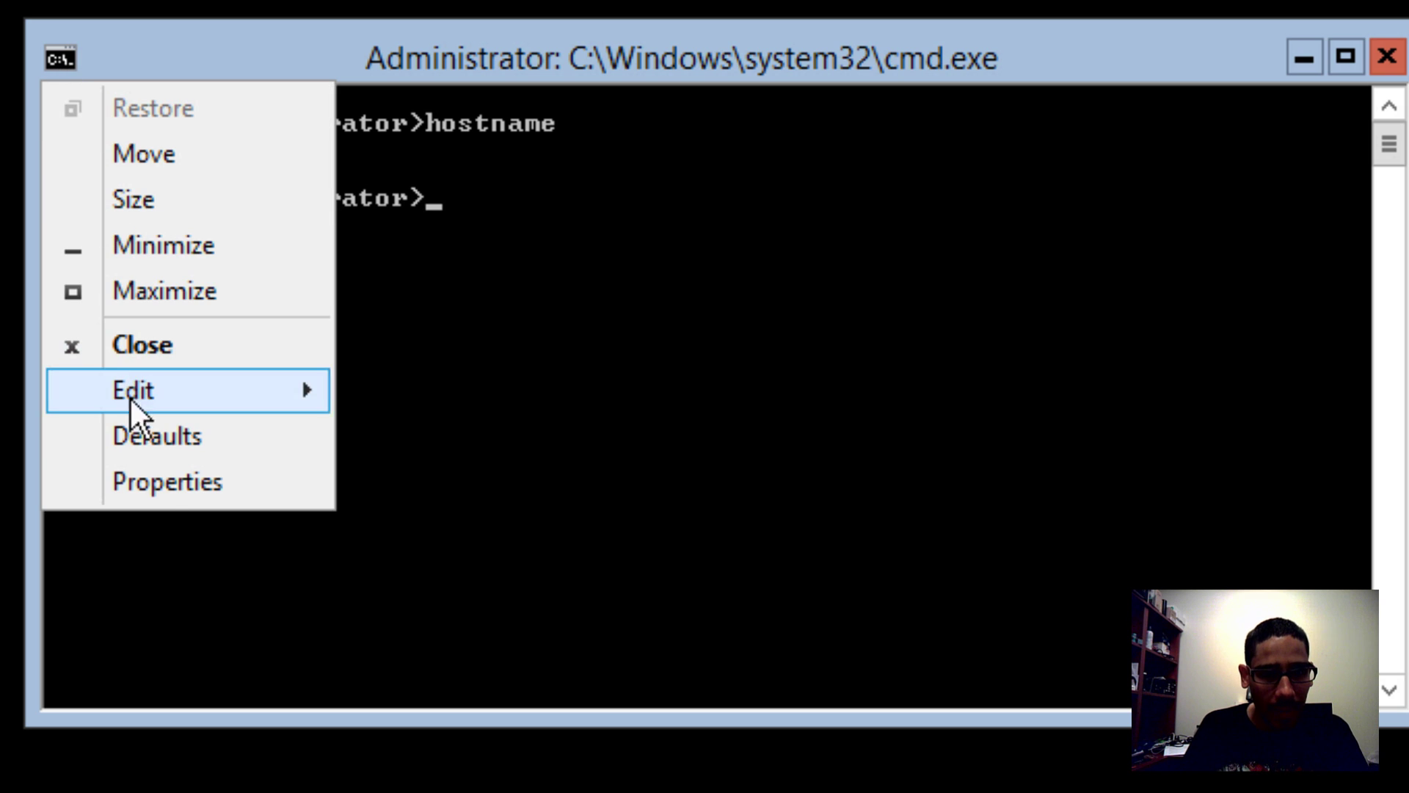
{"action": "left_click", "coordinate": [156, 484]}
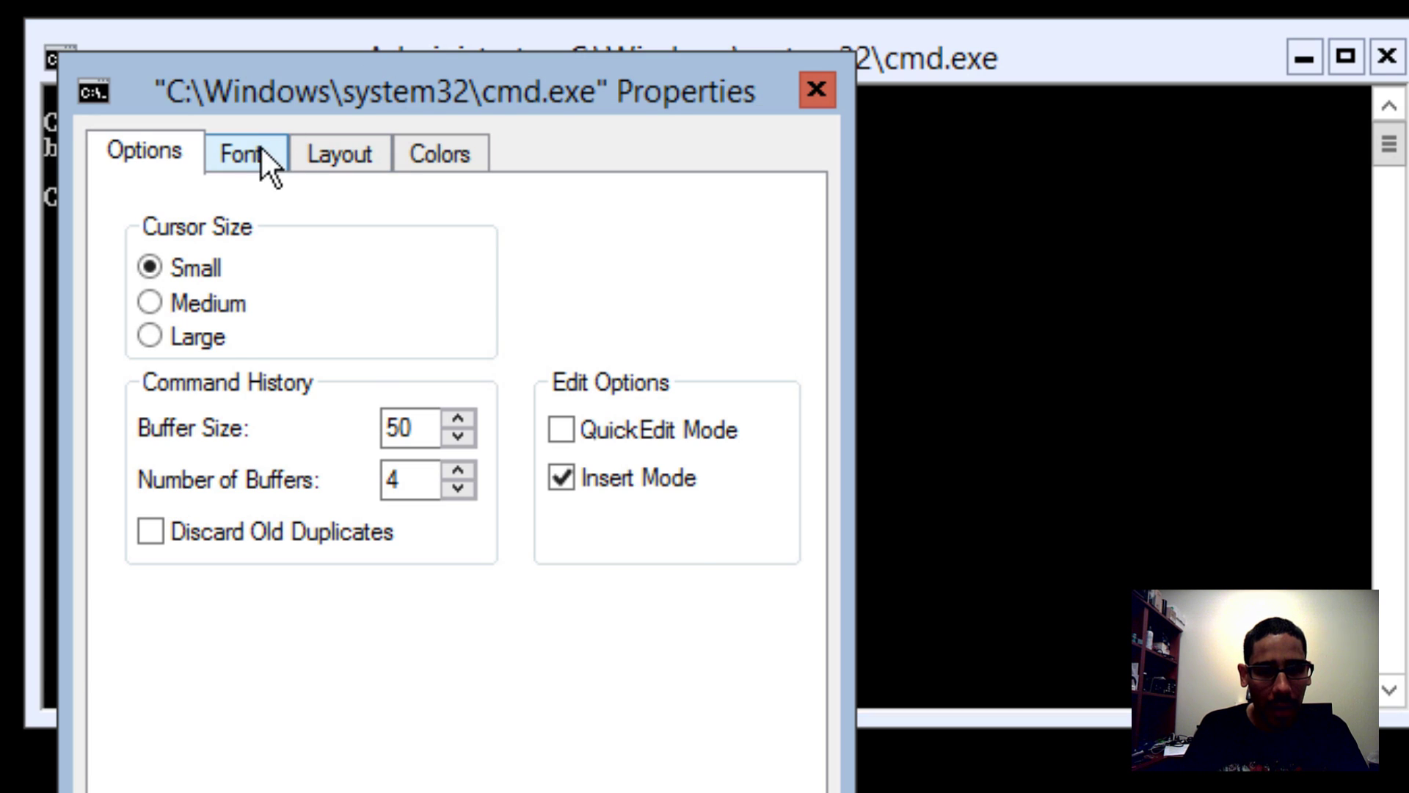
{"action": "left_click", "coordinate": [316, 151]}
{"action": "left_click", "coordinate": [778, 416]}
{"action": "left_click", "coordinate": [778, 417]}
{"action": "left_click_drag", "start_coordinate": [778, 417], "coordinate": [778, 417]}
{"action": "left_click", "coordinate": [765, 431]}
{"action": "left_click", "coordinate": [765, 431]}
{"action": "left_click", "coordinate": [765, 430]}
{"action": "key", "text": "Return"}
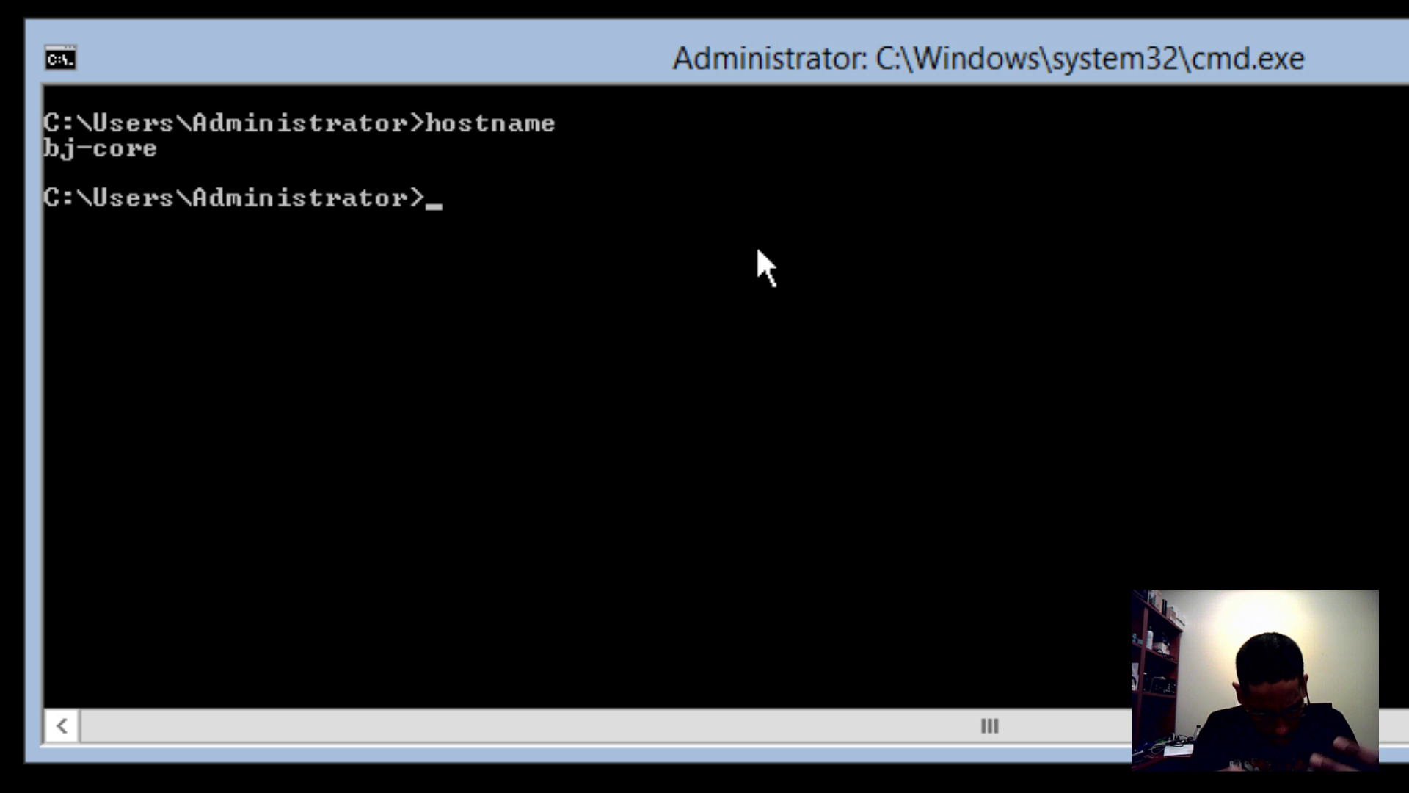
Step: Run netdom join %computername% /domain:bjtech.edu /userd:Administrator /passwordd: /reboot:5, which fails with an incorrect password
{"action": "type", "text": "netdom jon"}
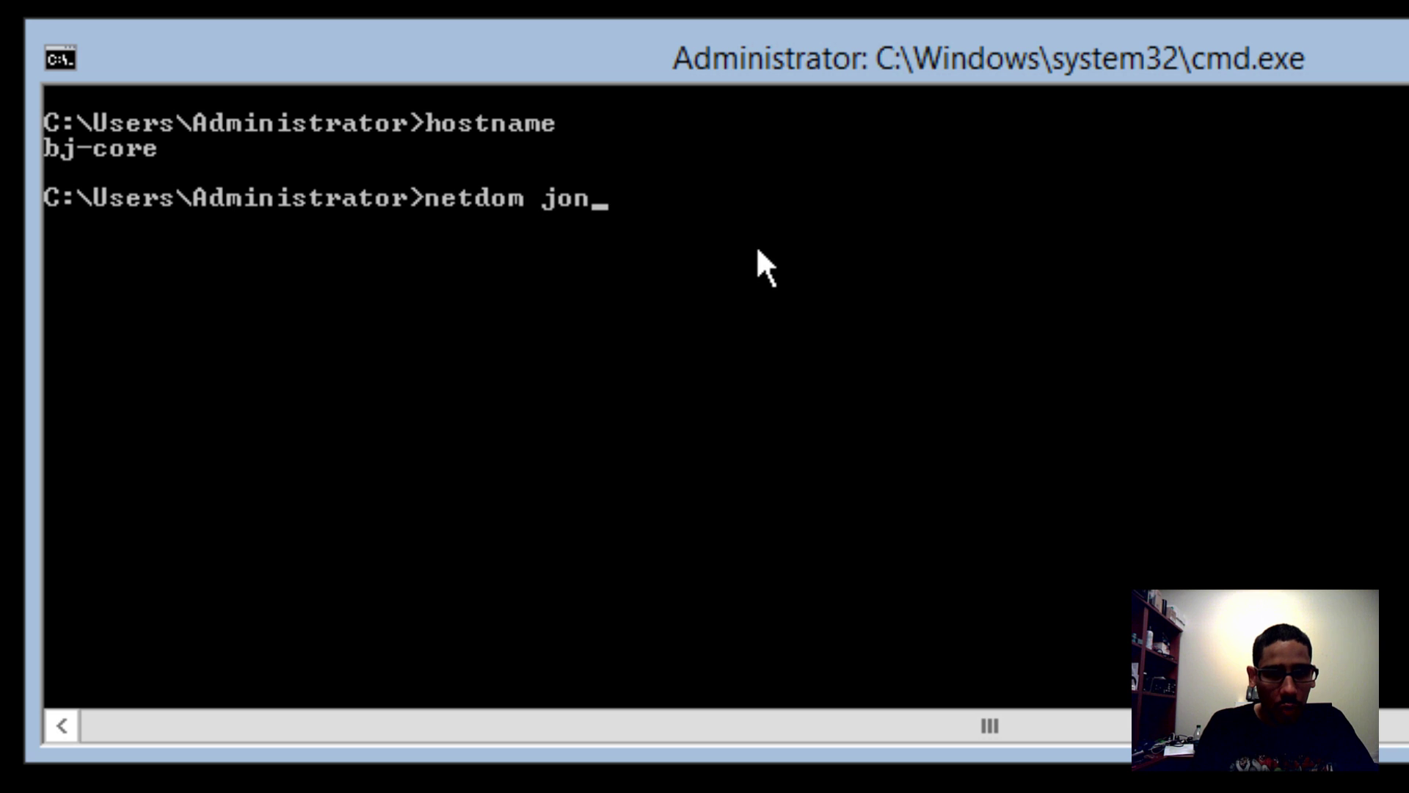
{"action": "key", "text": "BackSpace"}
{"action": "type", "text": "in "}
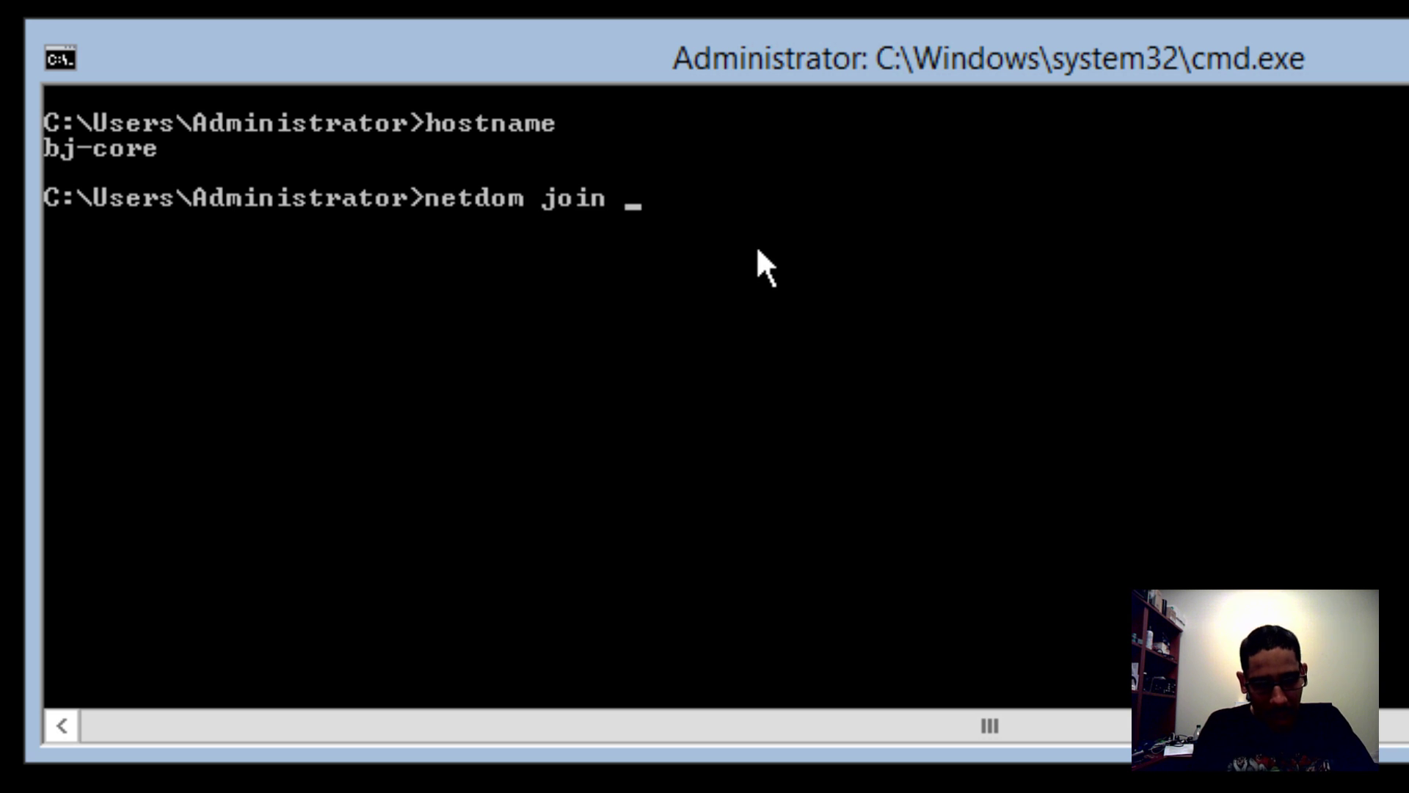
{"action": "type", "text": "$"}
{"action": "key", "text": "BackSpace"}
{"action": "type", "text": "%comp"}
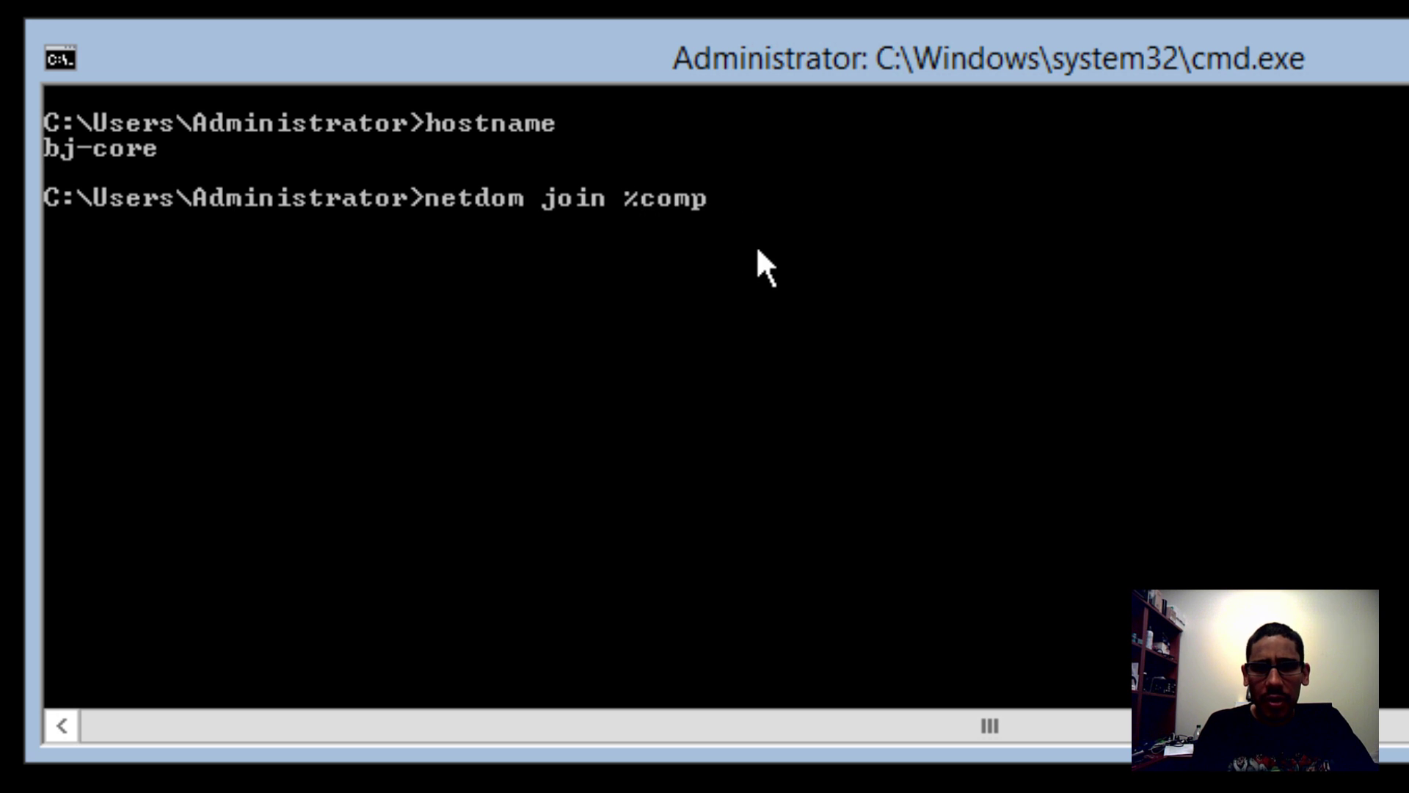
{"action": "type", "text": "utername% "}
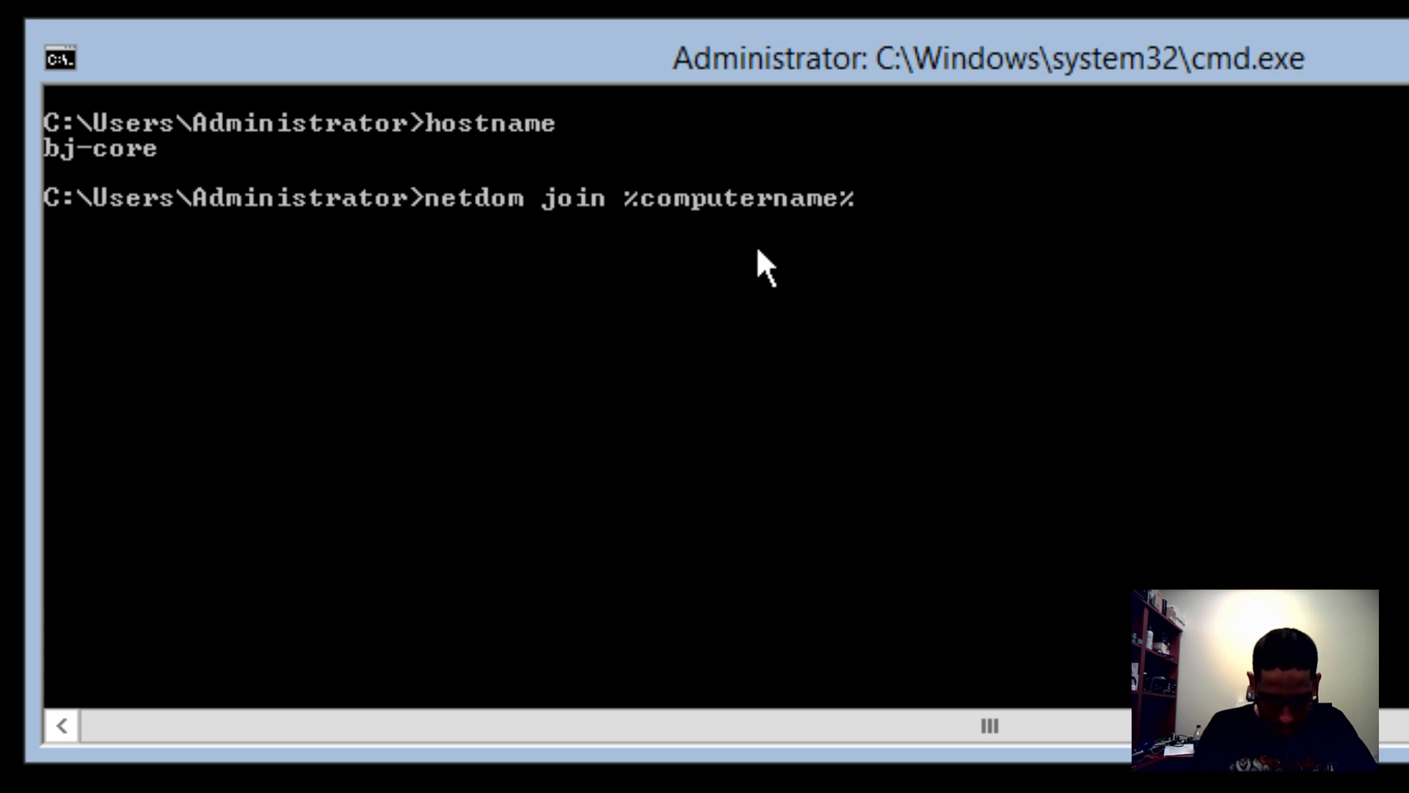
{"action": "type", "text": "/domain:"}
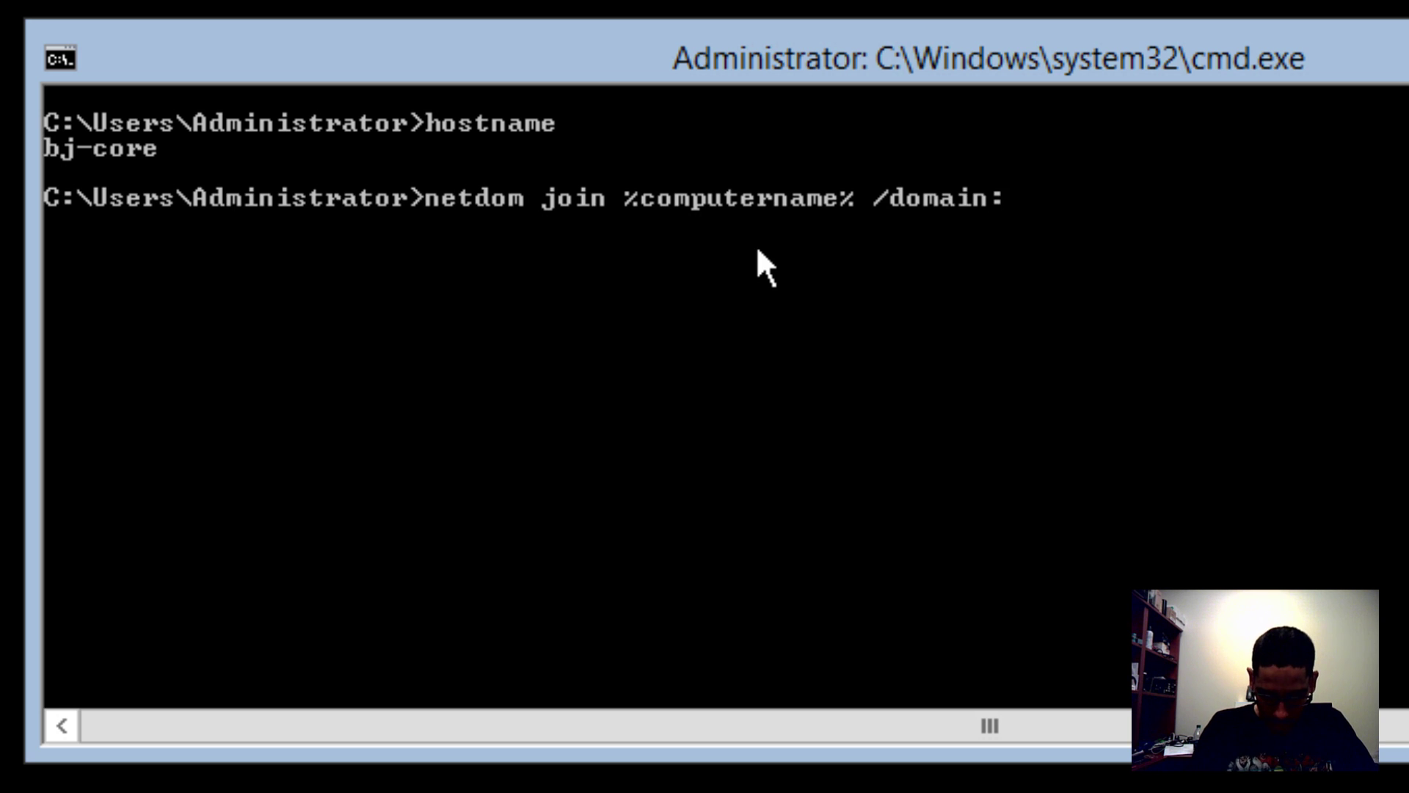
{"action": "type", "text": "bjtech.edu"}
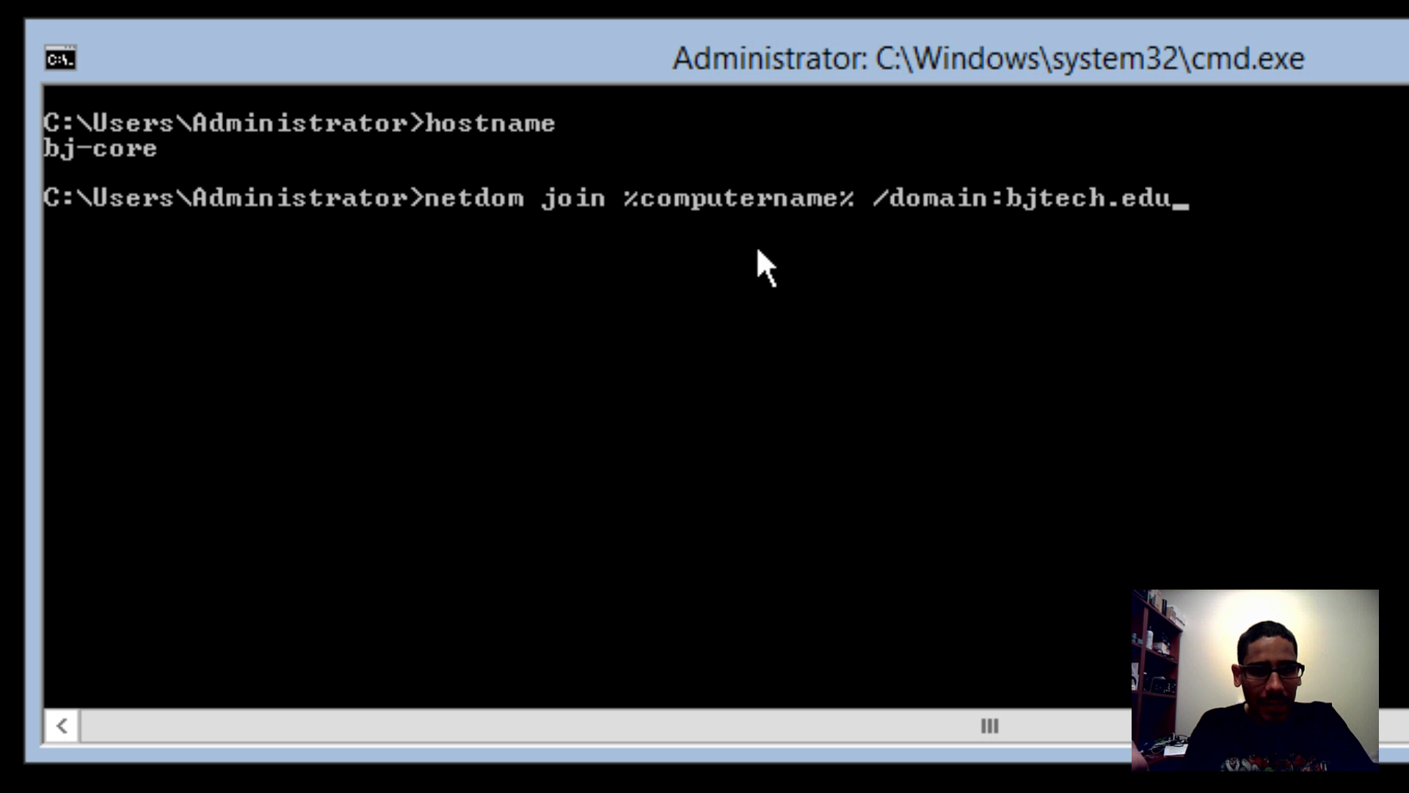
{"action": "type", "text": " /userd:Adminn"}
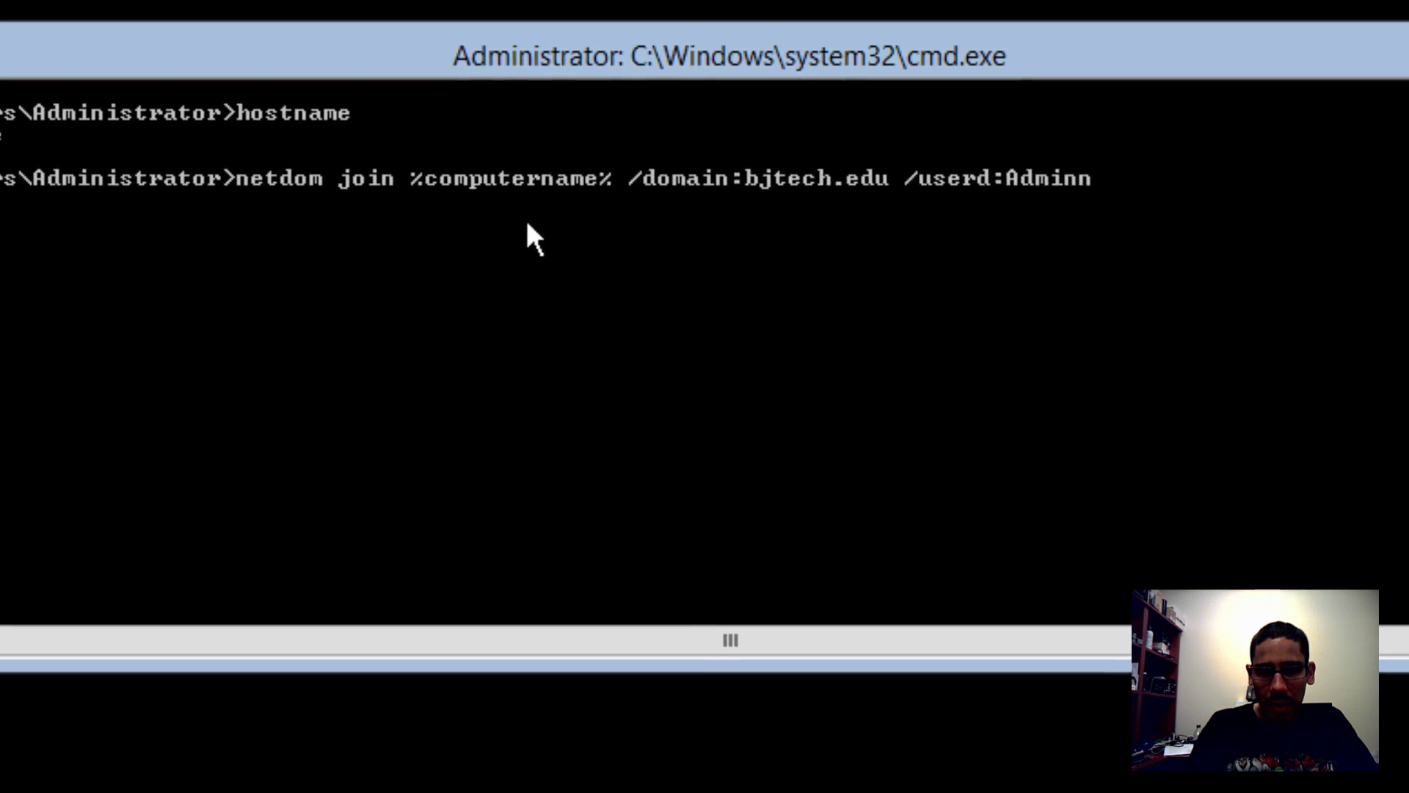
{"action": "key", "text": "BackSpace"}
{"action": "type", "text": "istrator"}
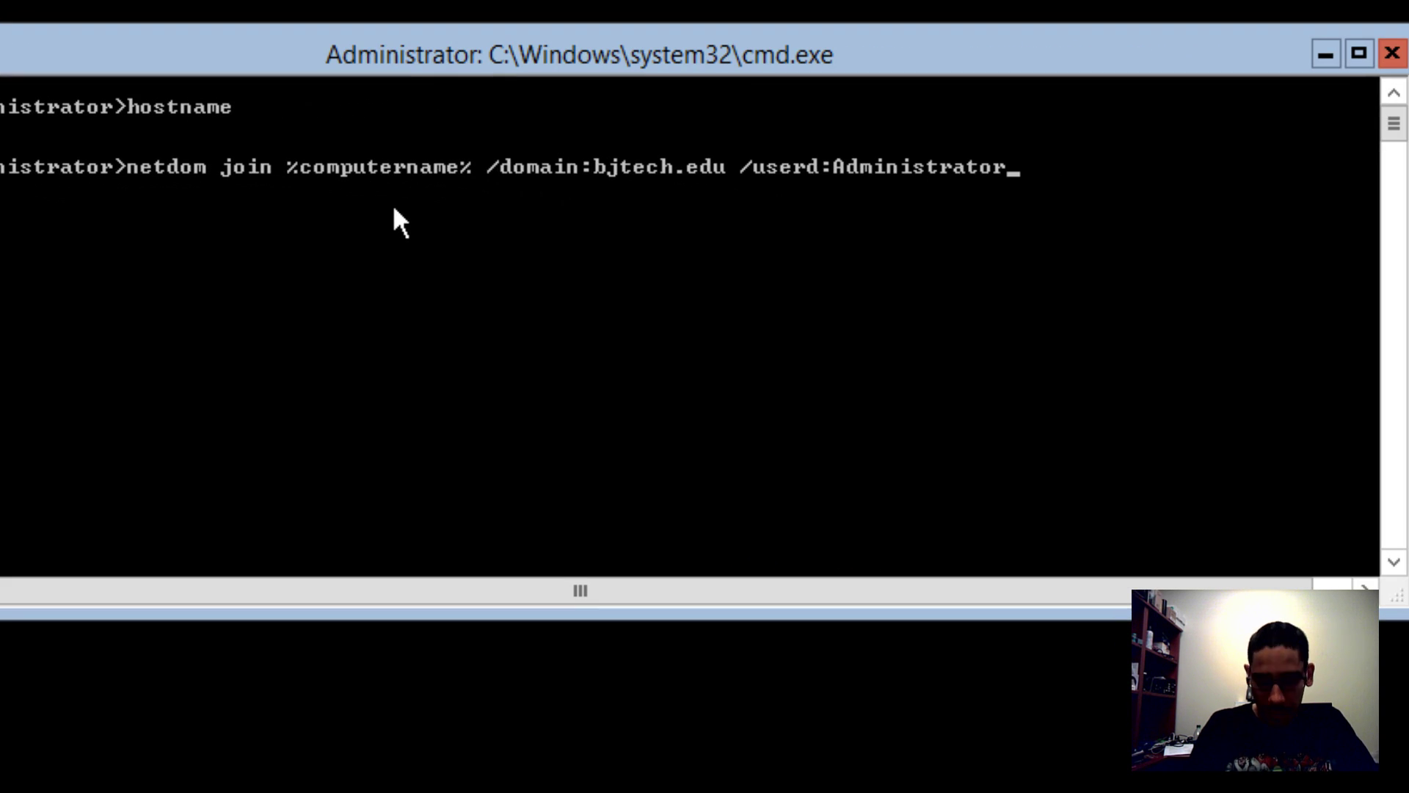
{"action": "type", "text": " /passwordd"}
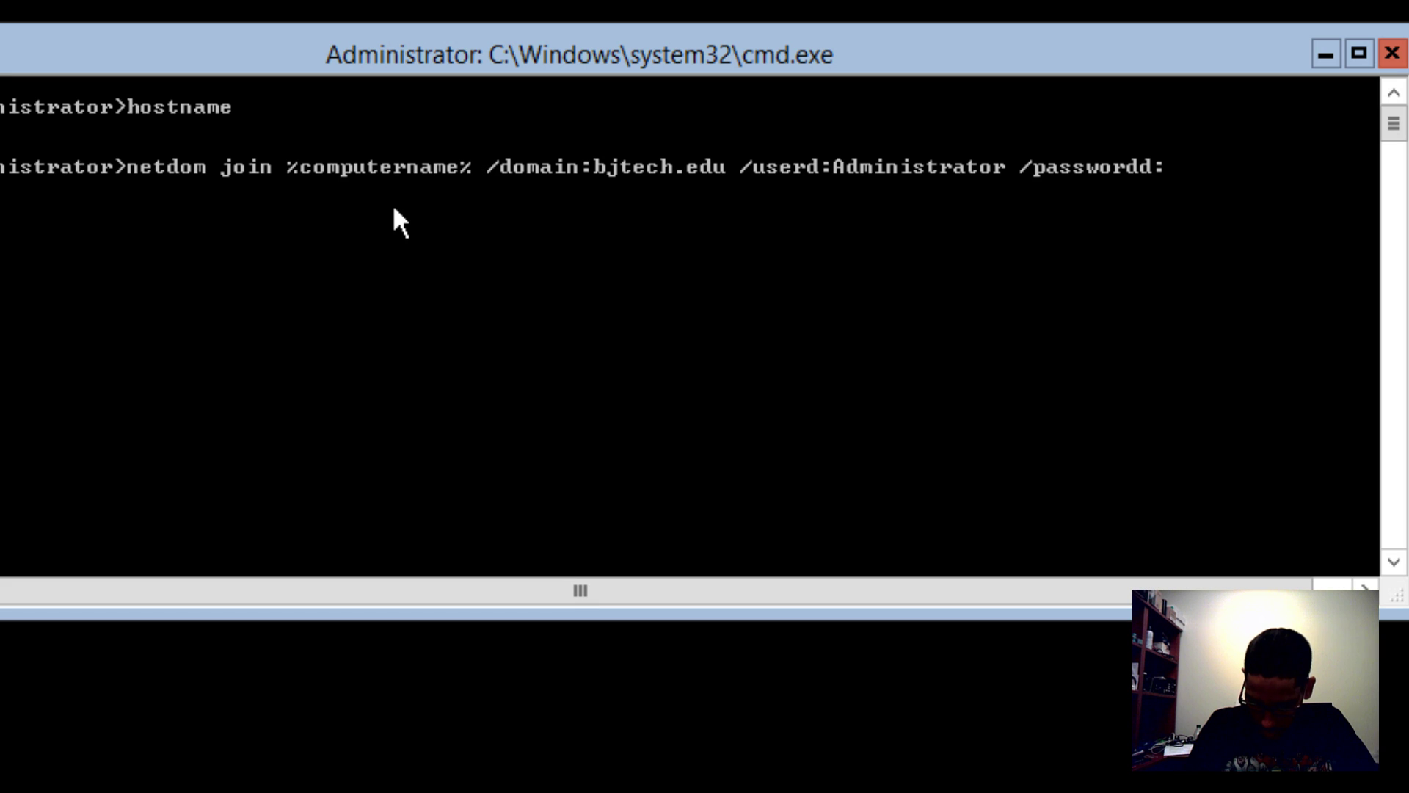
{"action": "type", "text": ":/"}
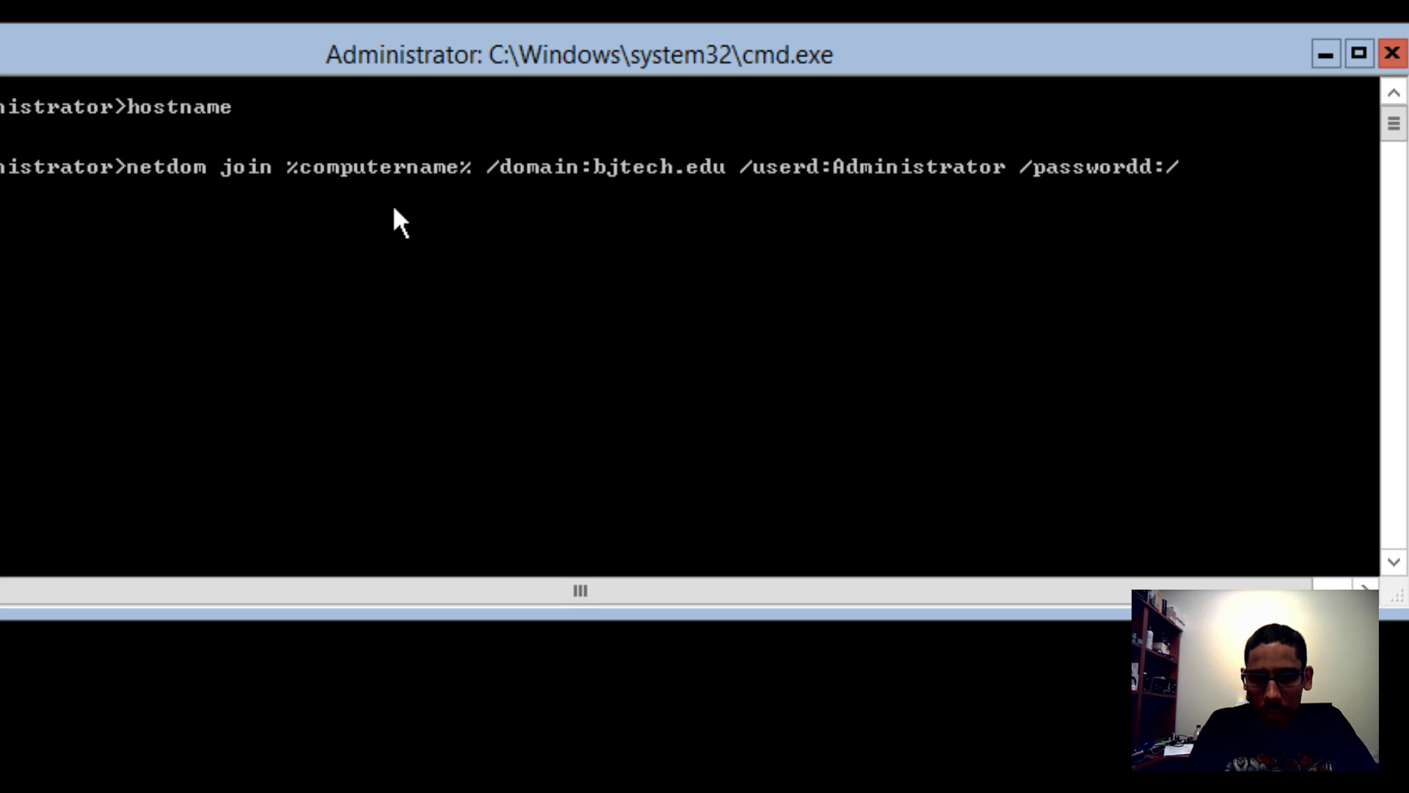
{"action": "key", "text": "BackSpace"}
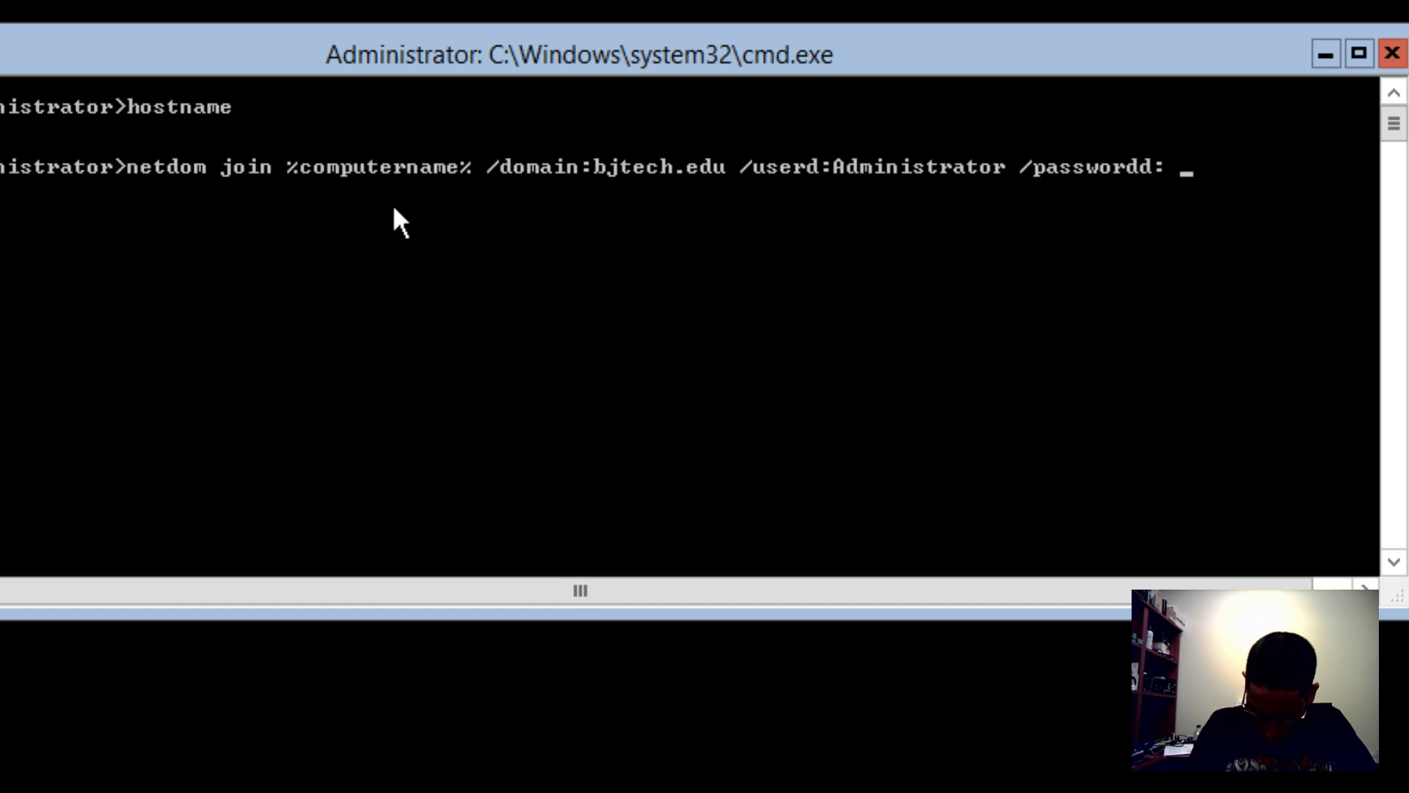
{"action": "type", "text": "/reboot"}
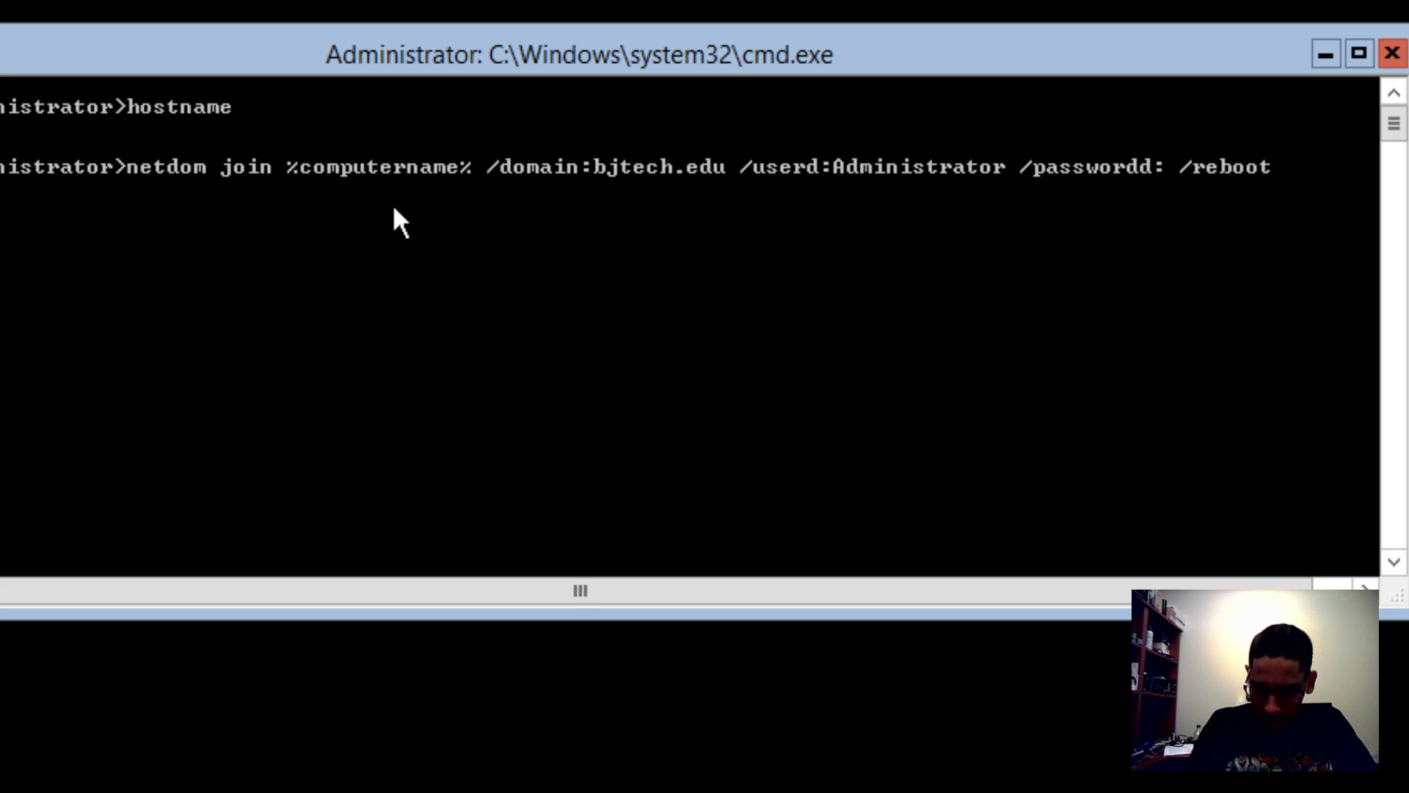
{"action": "type", "text": ":5"}
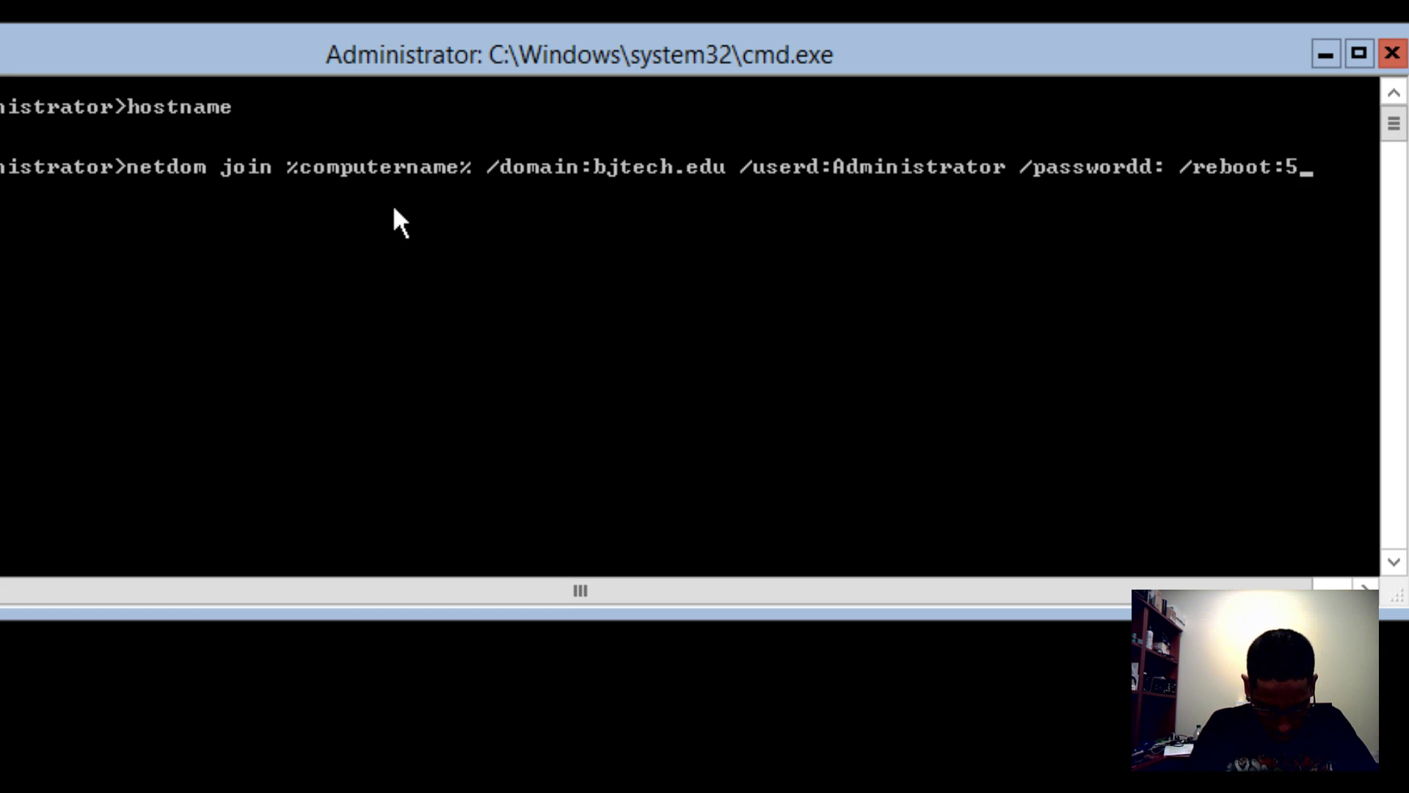
{"action": "key", "text": "Return"}
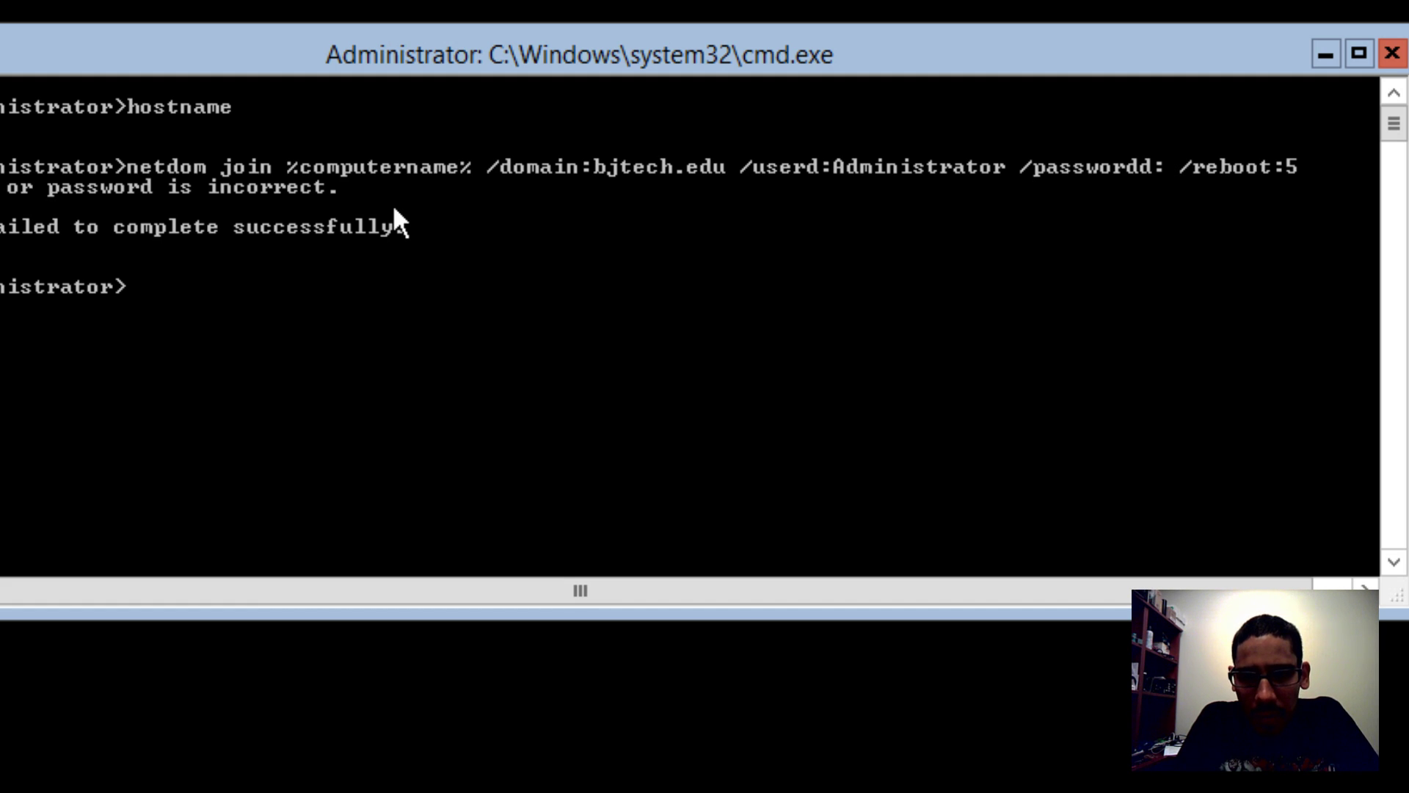
Step: Rerun the recalled netdom join with the colon removed from /passwordd
{"action": "key", "text": "Up"}
{"action": "key", "text": "Left"}
{"action": "key", "text": "Left"}
{"action": "key", "text": "Left"}
{"action": "key", "text": "Left"}
{"action": "key", "text": "Left"}
{"action": "key", "text": "Left"}
{"action": "key", "text": "Left"}
{"action": "key", "text": "Left"}
{"action": "key", "text": "Left"}
{"action": "key", "text": "Left"}
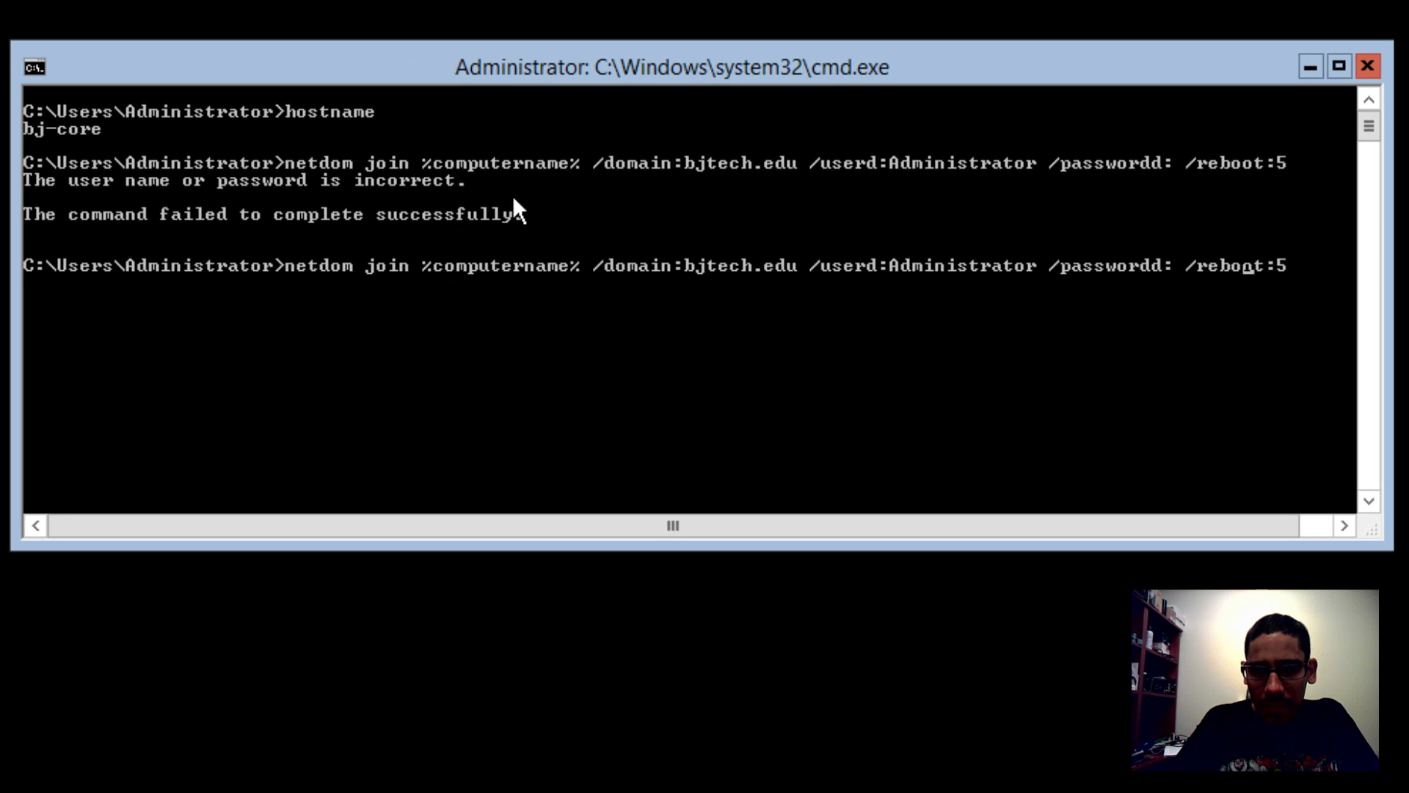
{"action": "key", "text": "BackSpace"}
{"action": "key", "text": "Return"}
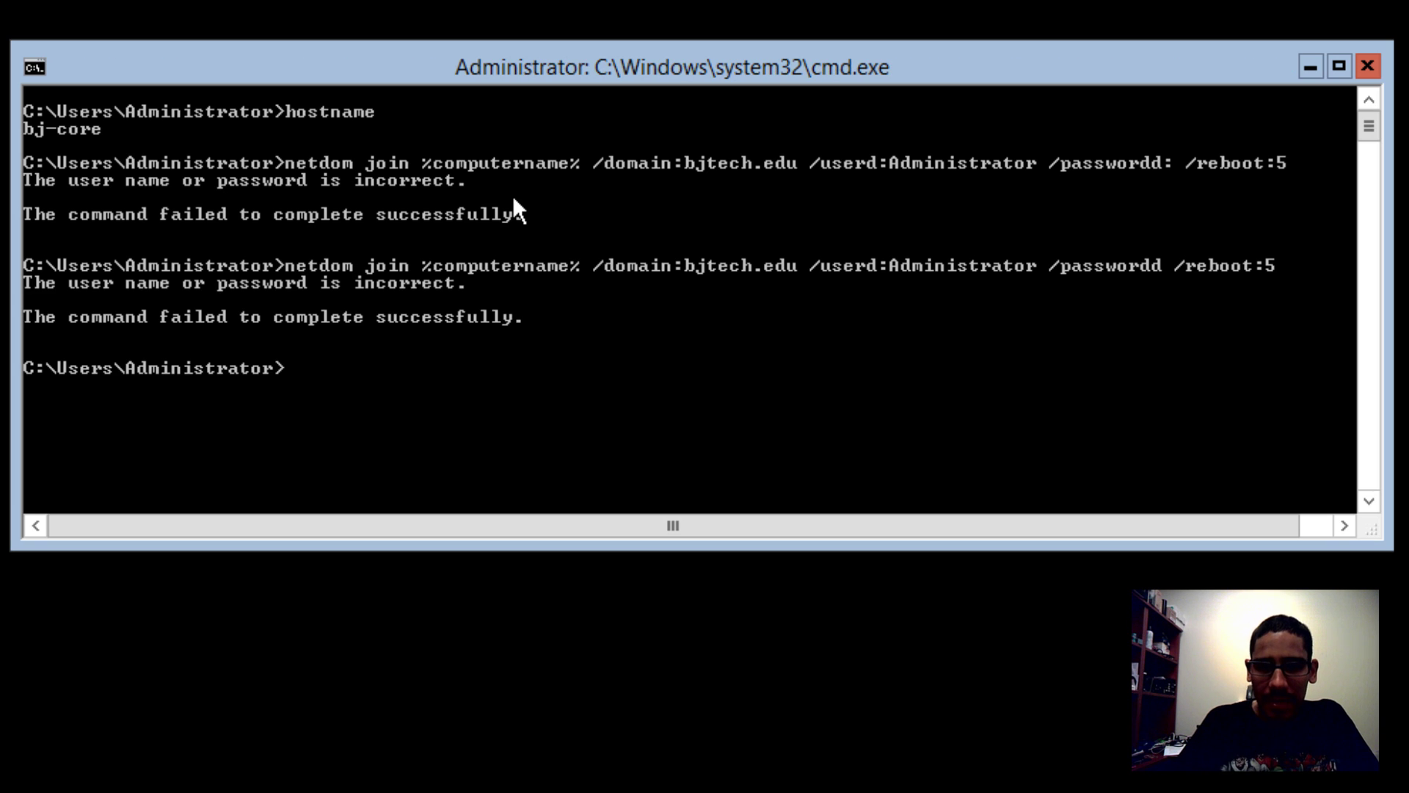
Step: Rerun the netdom join with the Administrator password after /passwordd:, so the machine restarts
{"action": "key", "text": "Up"}
{"action": "key", "text": "Left"}
{"action": "key", "text": "Left"}
{"action": "key", "text": "Left"}
{"action": "key", "text": "Left"}
{"action": "key", "text": "Left"}
{"action": "key", "text": "Left"}
{"action": "key", "text": "Left"}
{"action": "key", "text": "Left"}
{"action": "key", "text": "Left"}
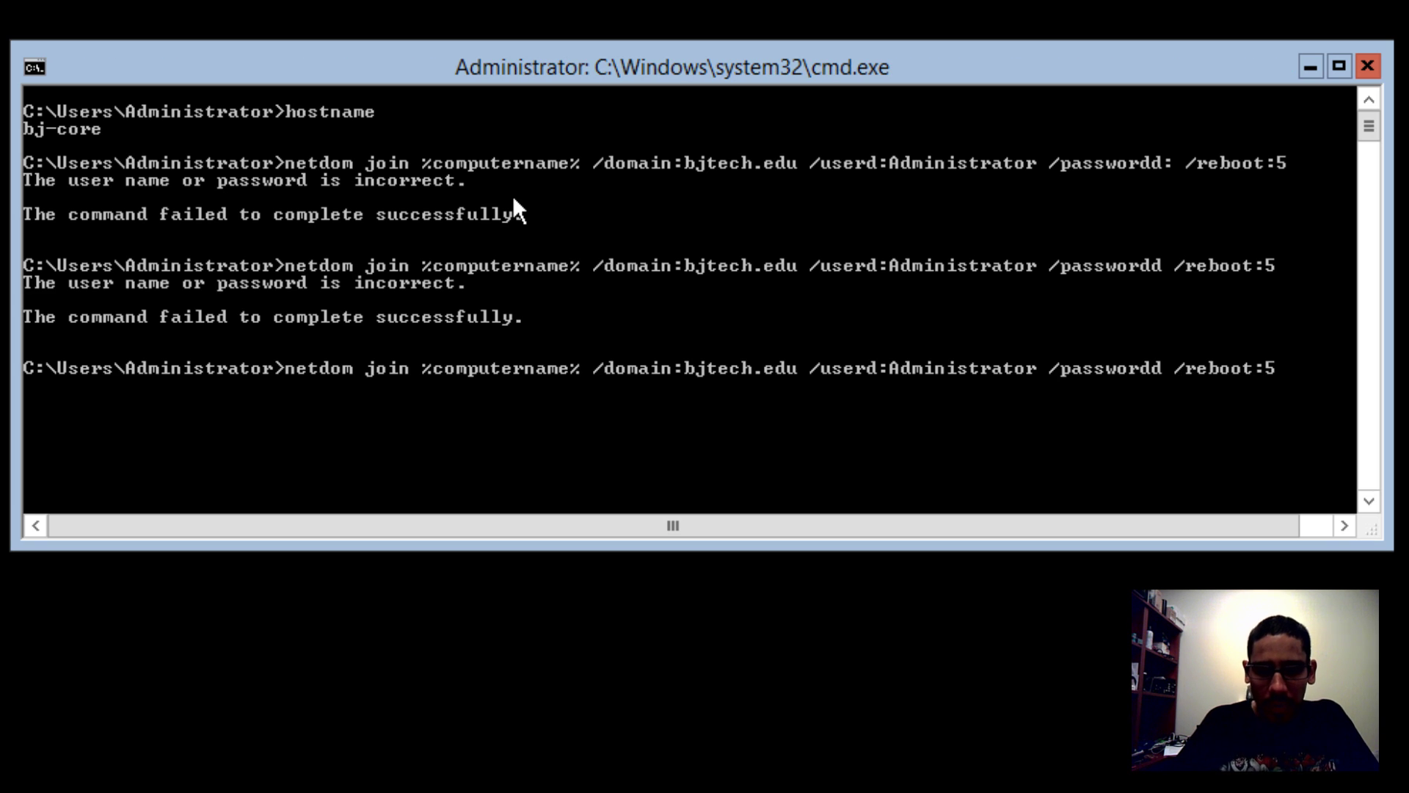
{"action": "type", "text": ":"}
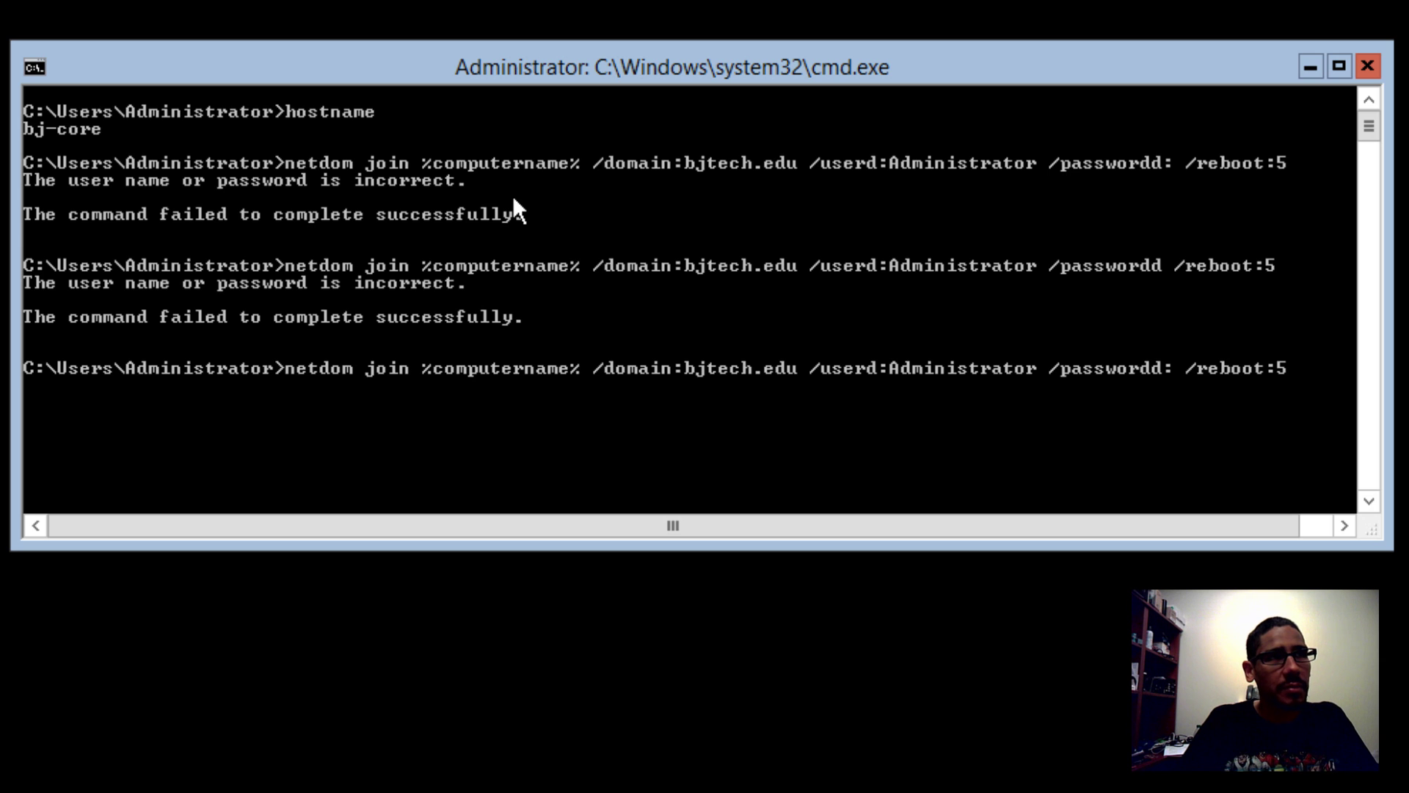
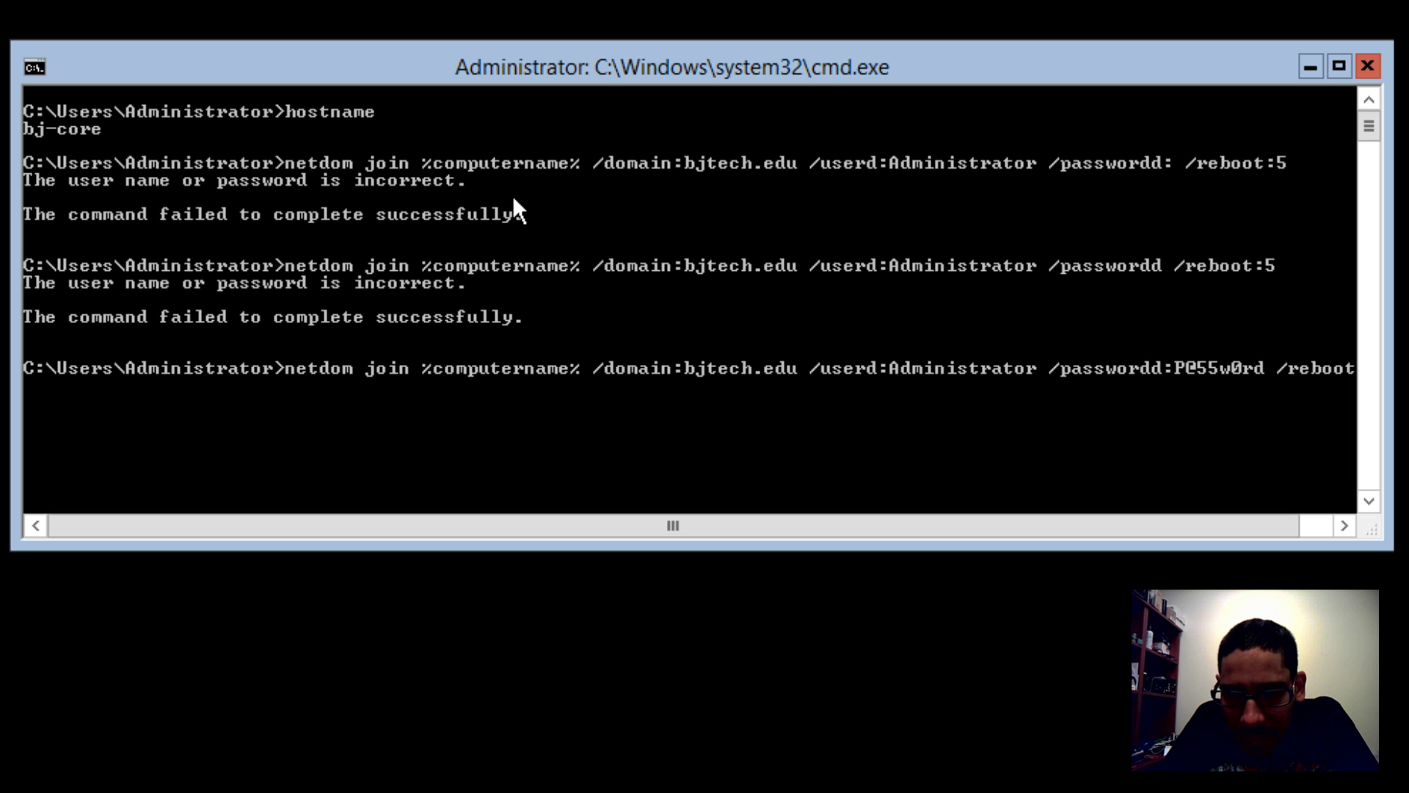
{"action": "key", "text": "Return"}
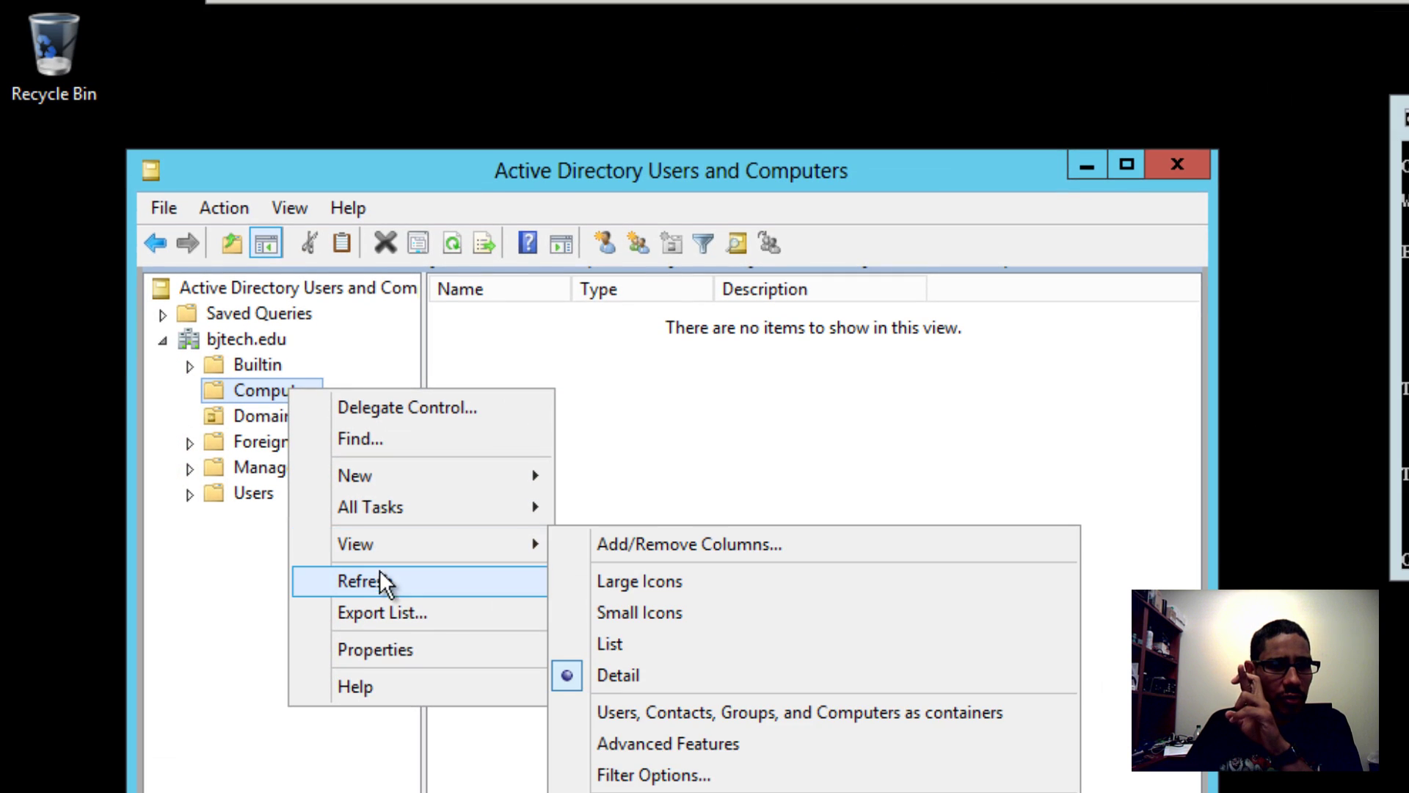
Step: Refresh the bjtech.edu Computers container to show BJ-CORE, then return to the bj-core VM
{"action": "left_click", "coordinate": [375, 578]}
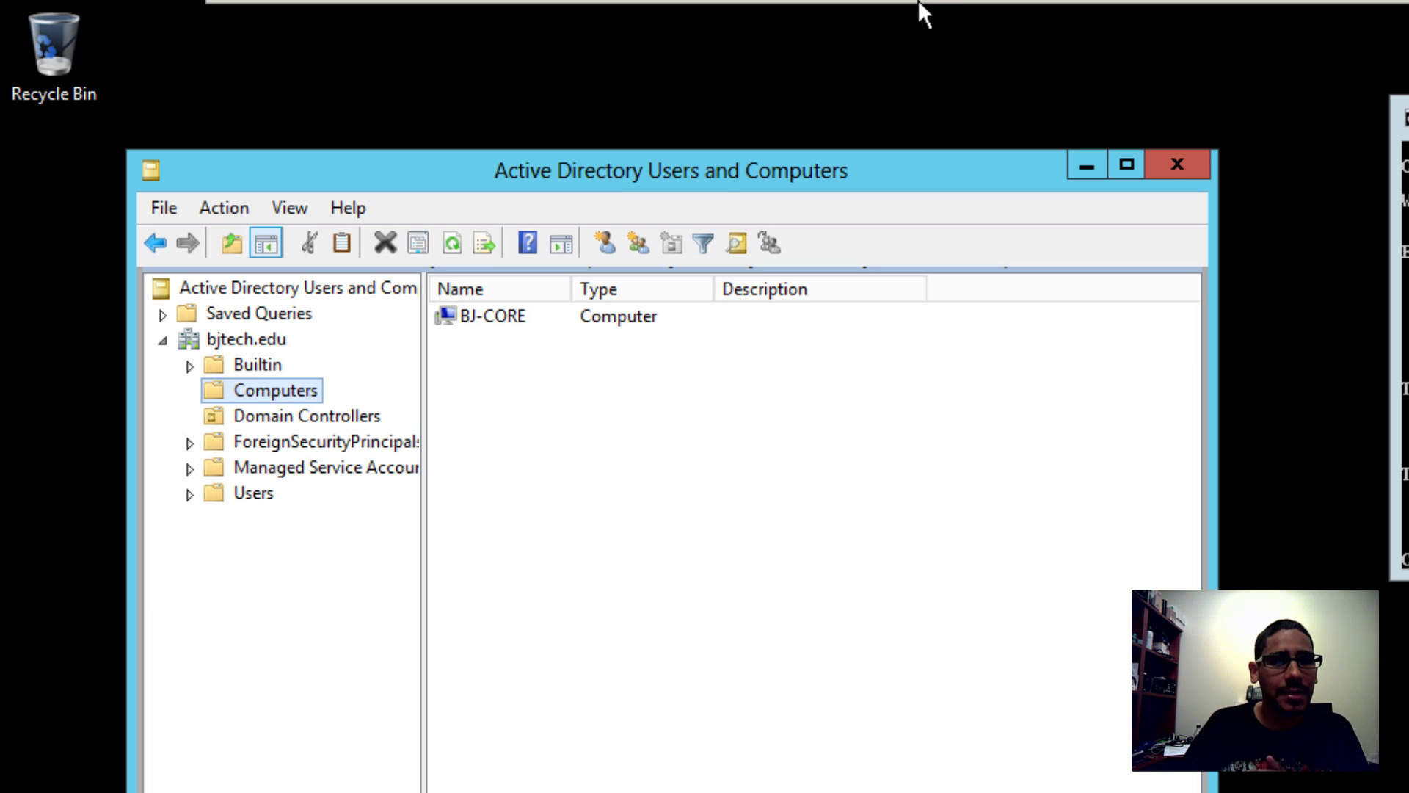
{"action": "mouse_move", "coordinate": [884, 19]}
{"action": "left_click", "coordinate": [472, 22]}
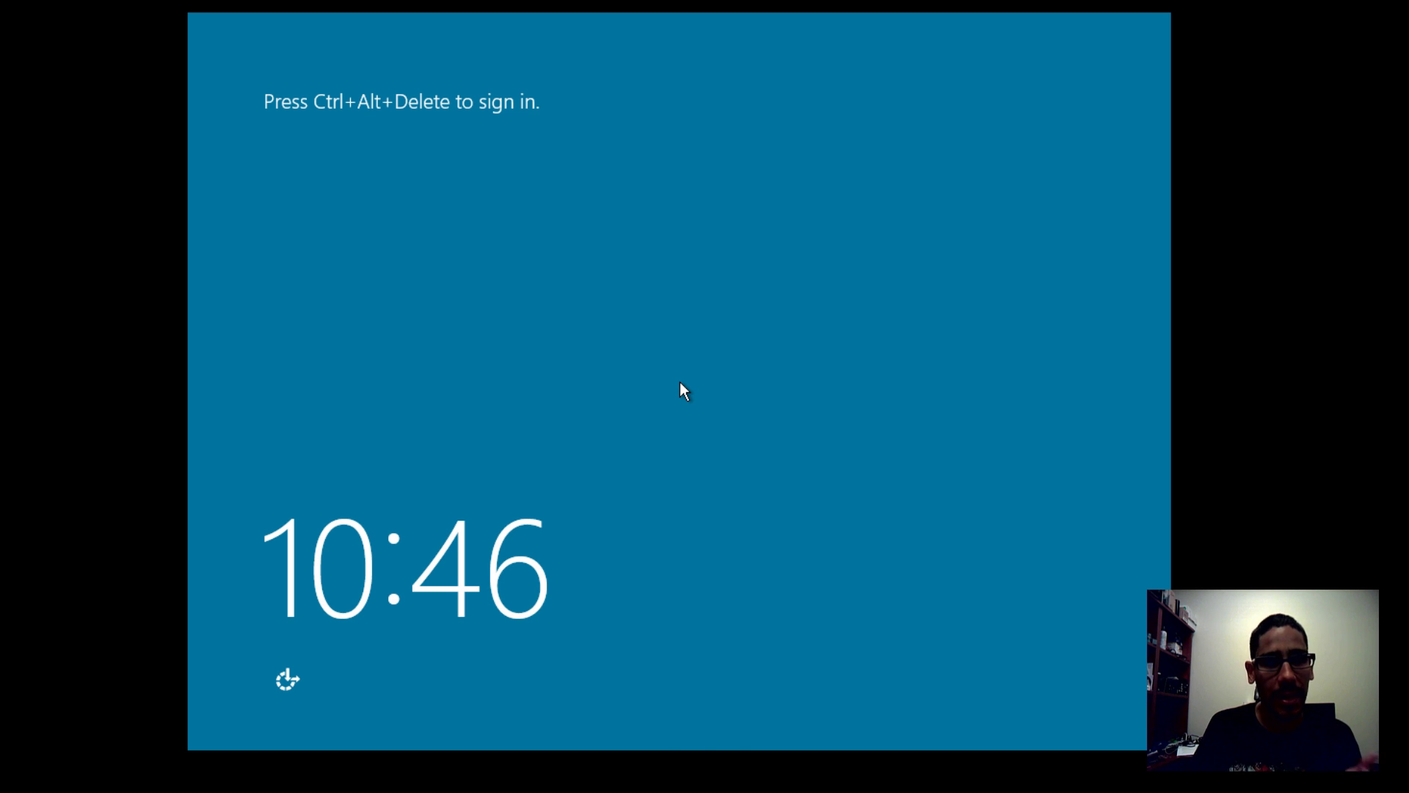
Step: Sign in to BJ-CORE as the local Administrator with the account password
{"action": "key", "text": "ctrl+alt+Delete"}
{"action": "left_click", "coordinate": [675, 248]}
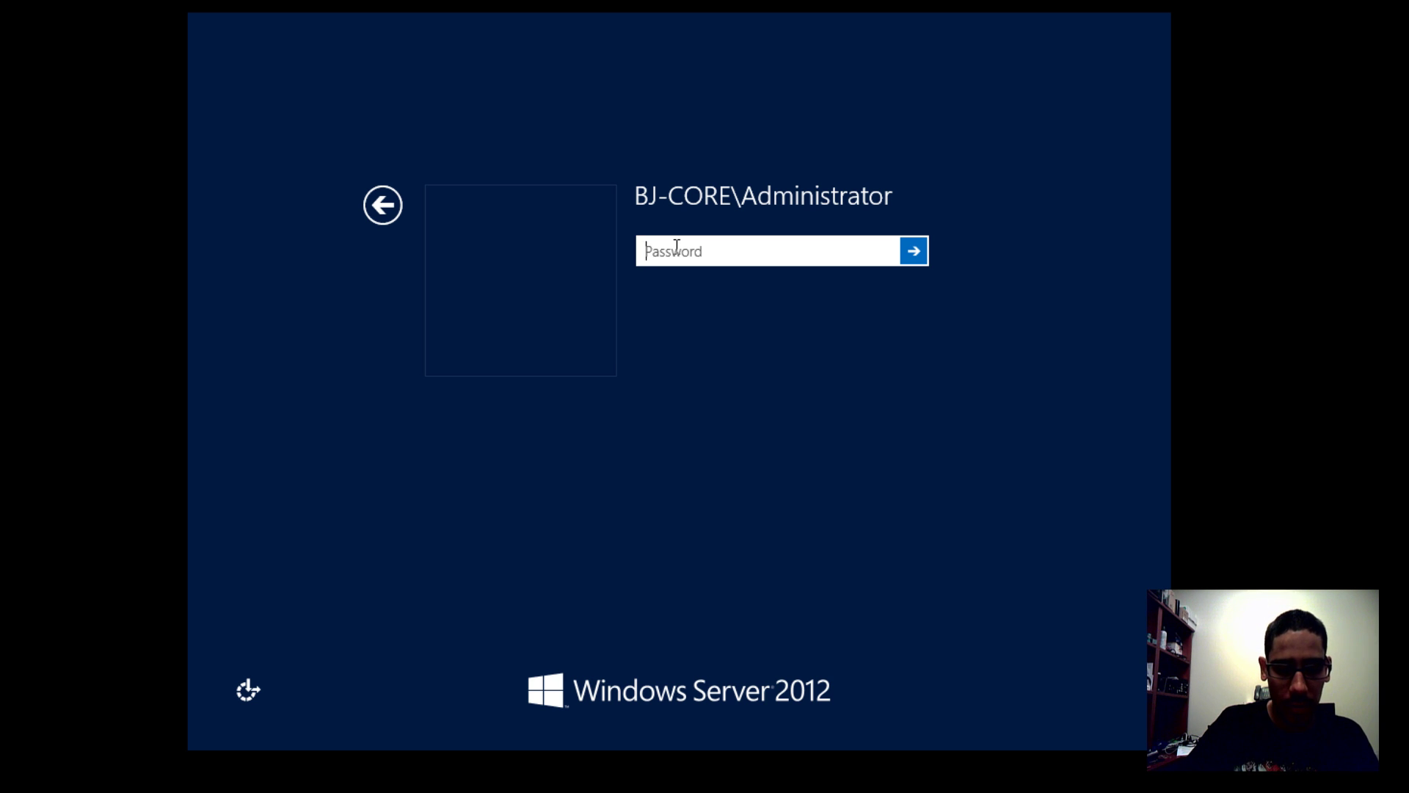
{"action": "type", "text": "••••••••"}
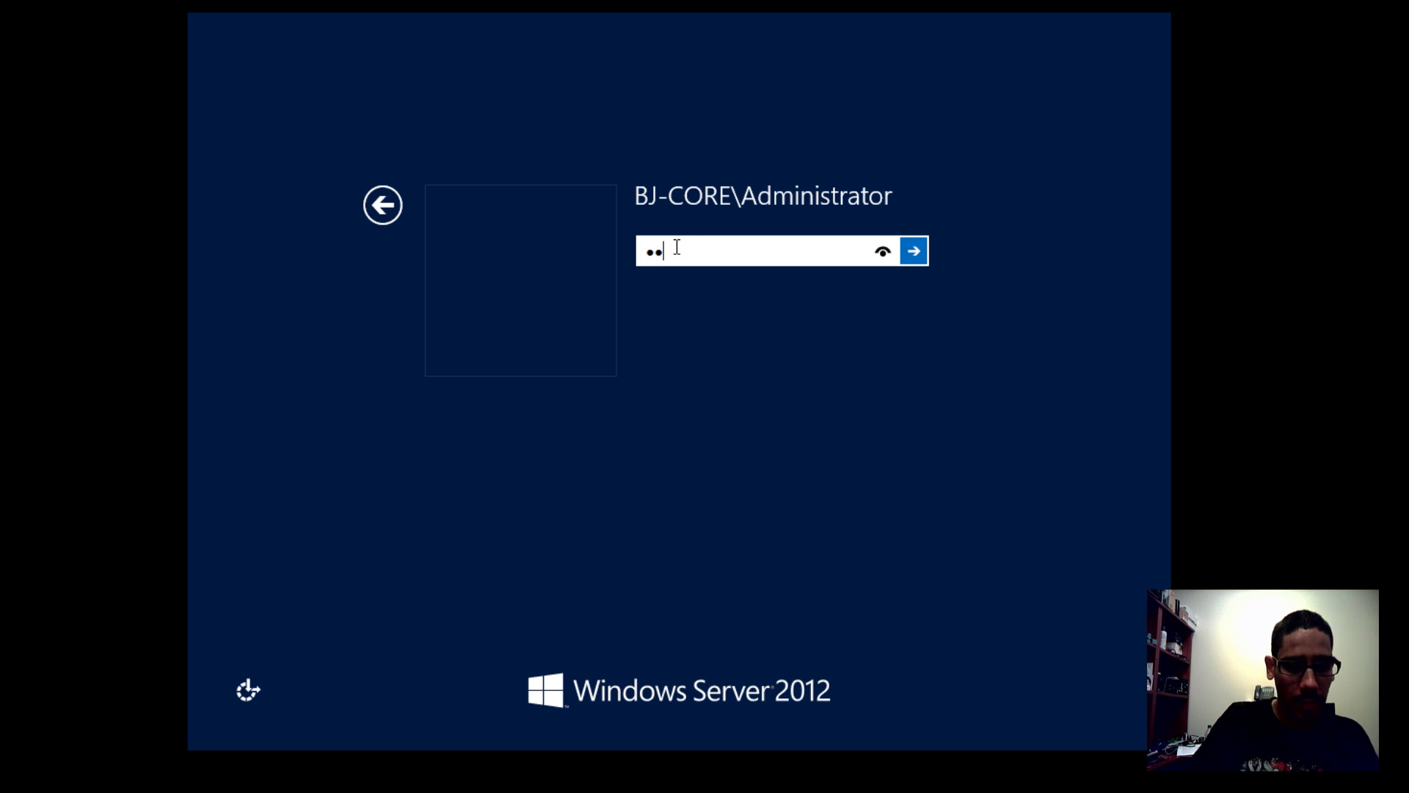
{"action": "key", "text": "Return"}
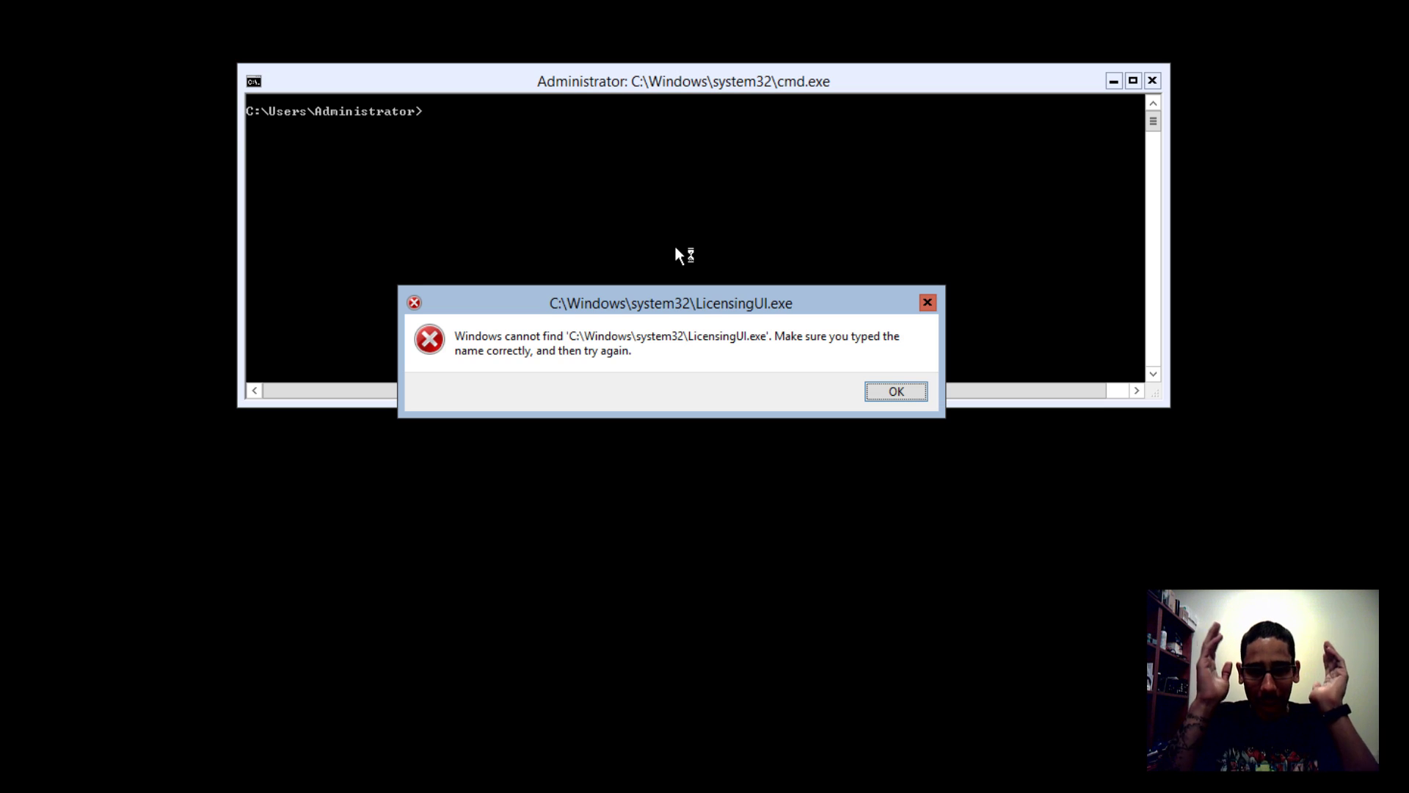
Step: Close the LicensingUI.exe error and enter 'net user bjtechnews' at the prompt without running it
{"action": "left_click", "coordinate": [885, 397]}
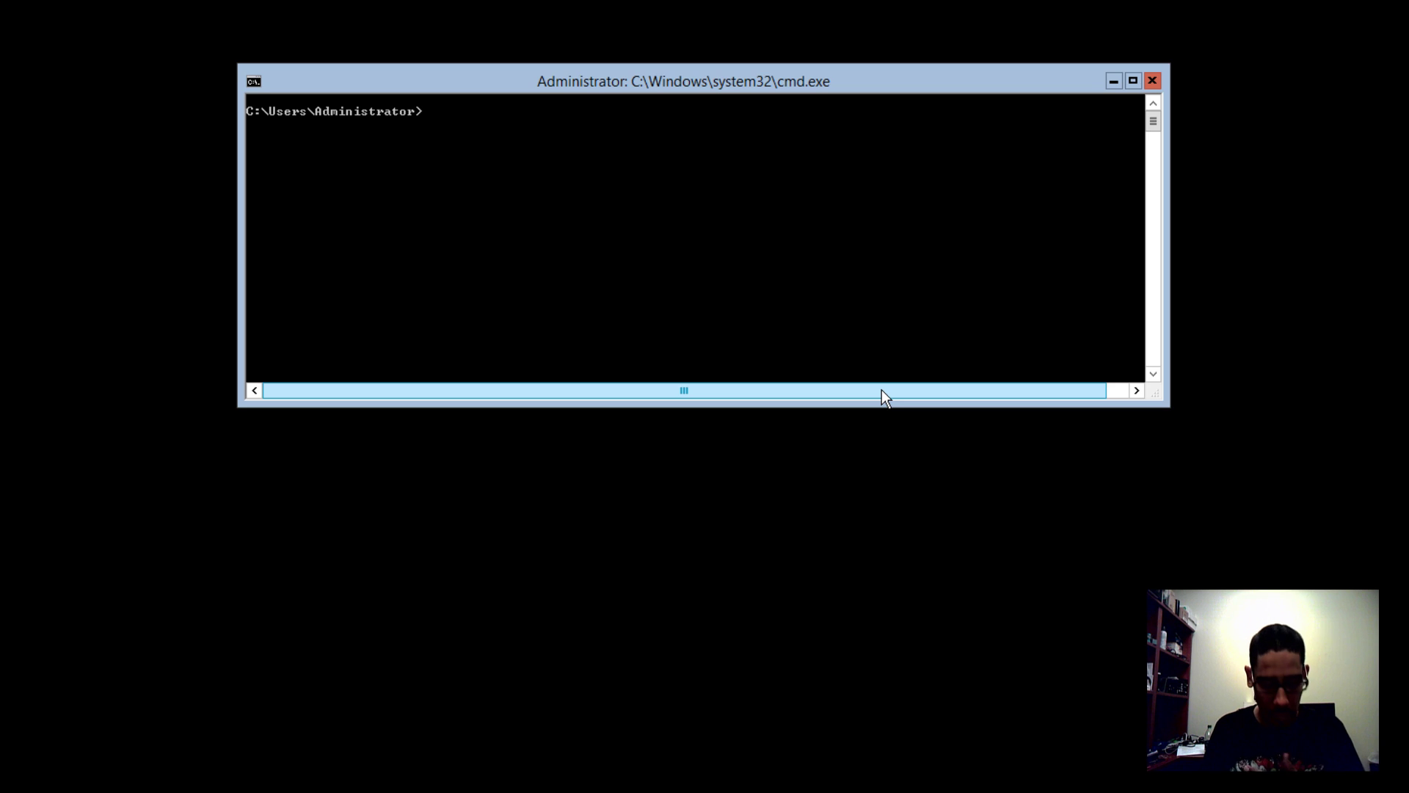
{"action": "type", "text": "net user bjtechnews /add *"}
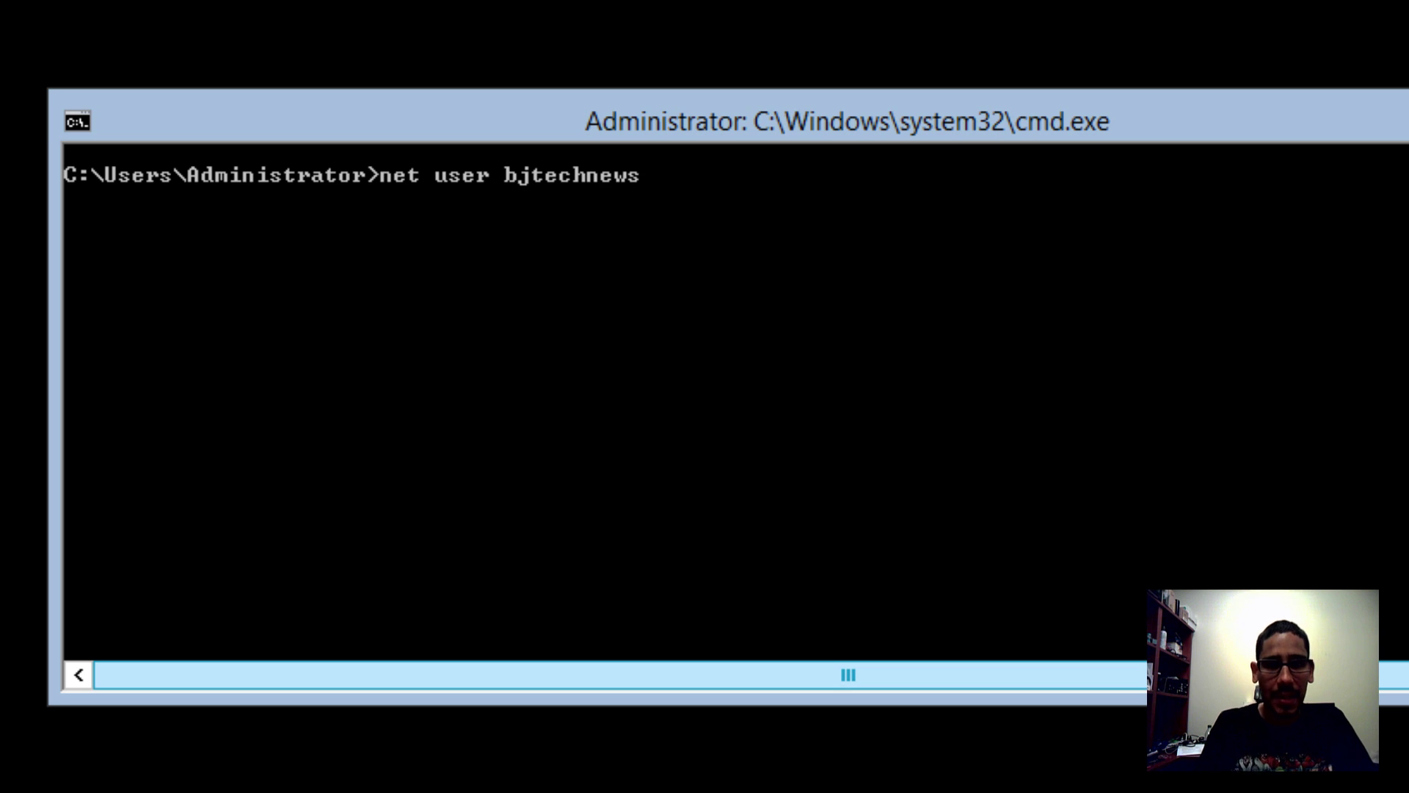
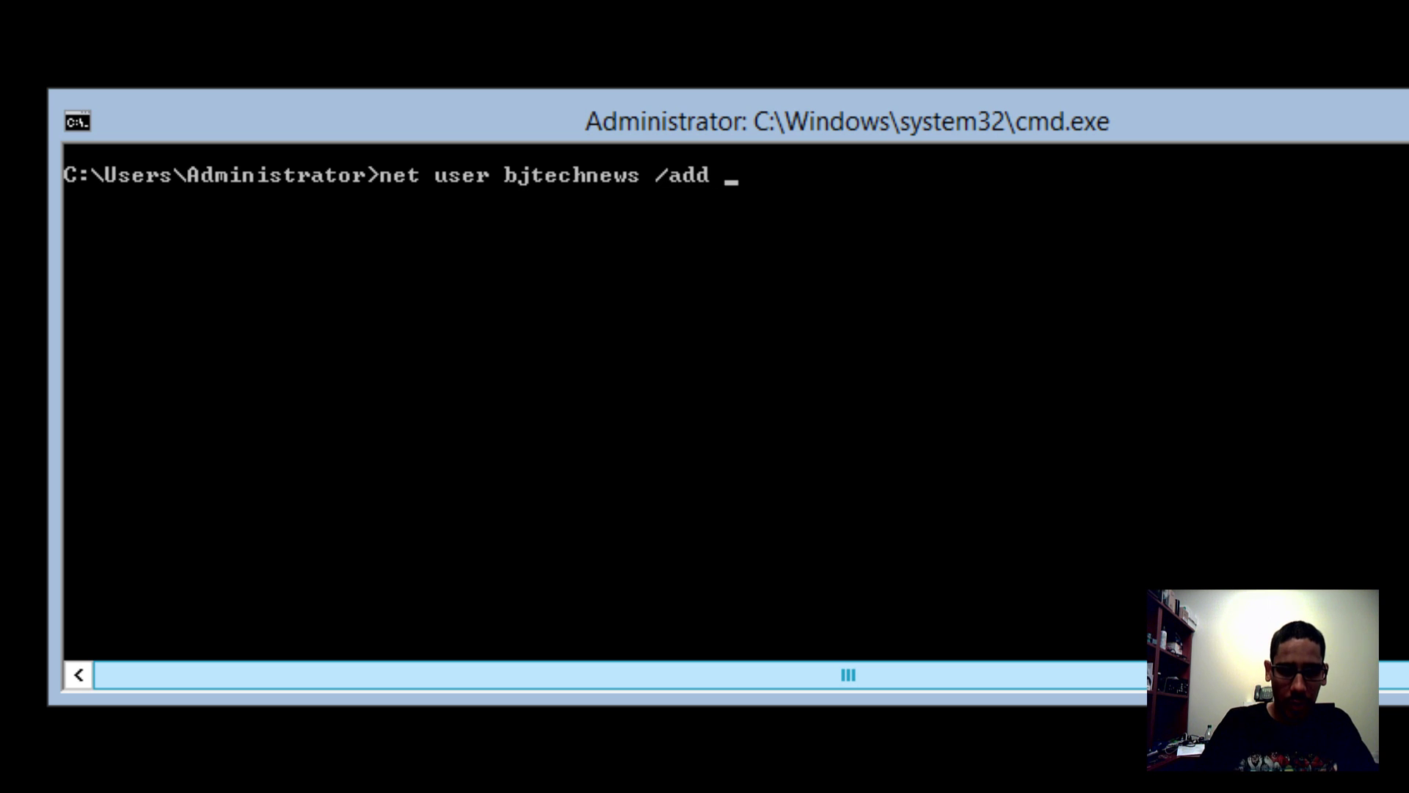
Step: Complete and run 'net user <username> /add *' so the console prompts for the new account's password
{"action": "type", "text": "*"}
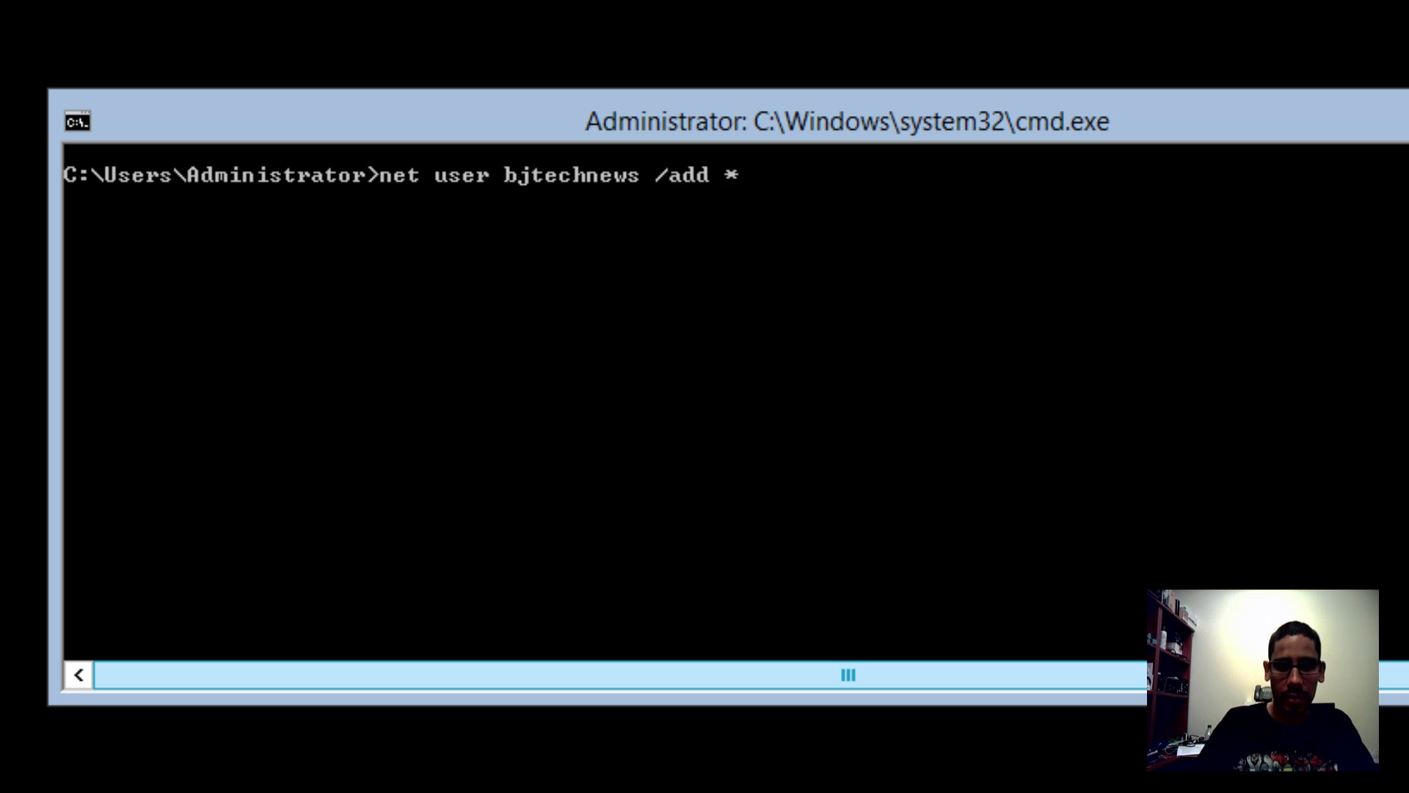
{"action": "key", "text": "Return"}
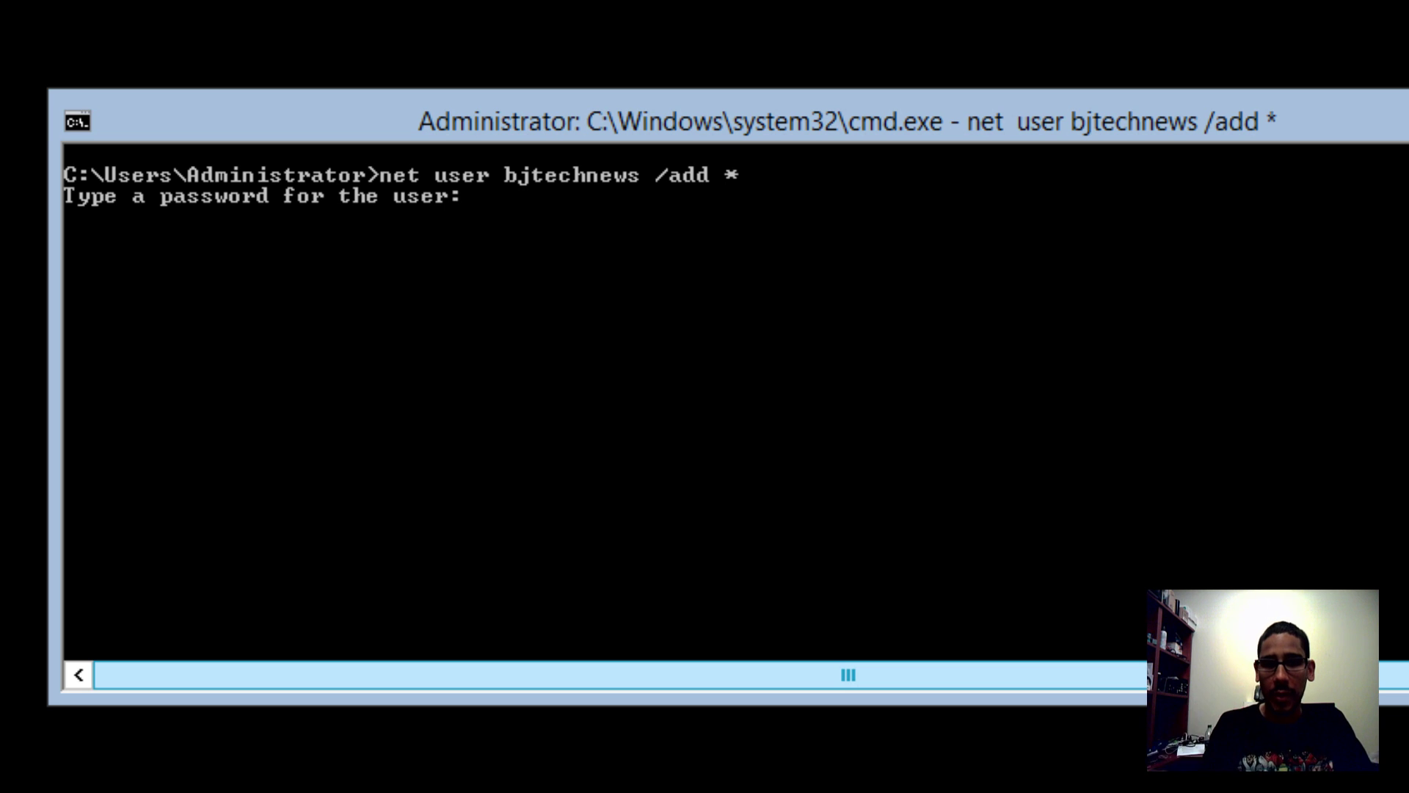
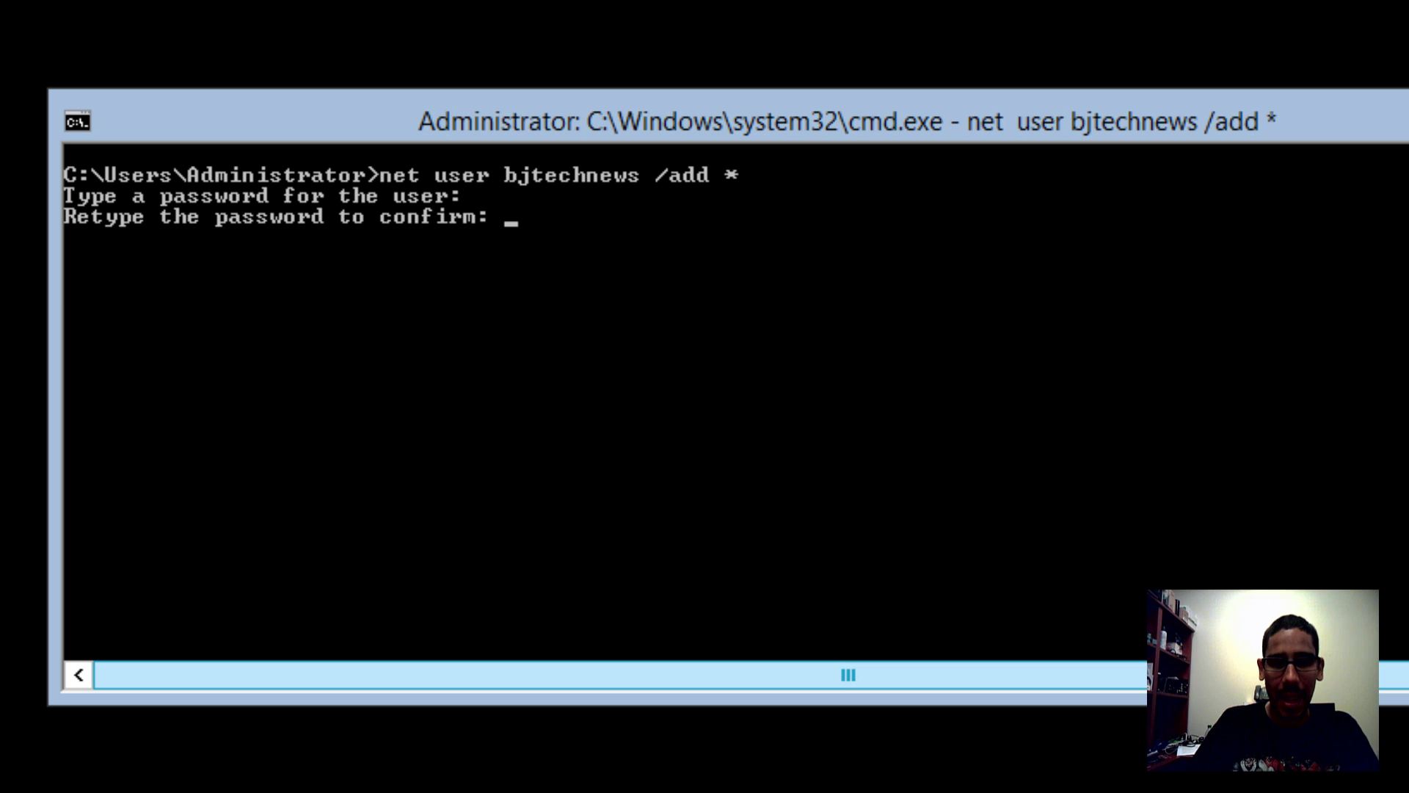
Step: Confirm the retyped password to finish creating the local user bjtechnews
{"action": "key", "text": "Return"}
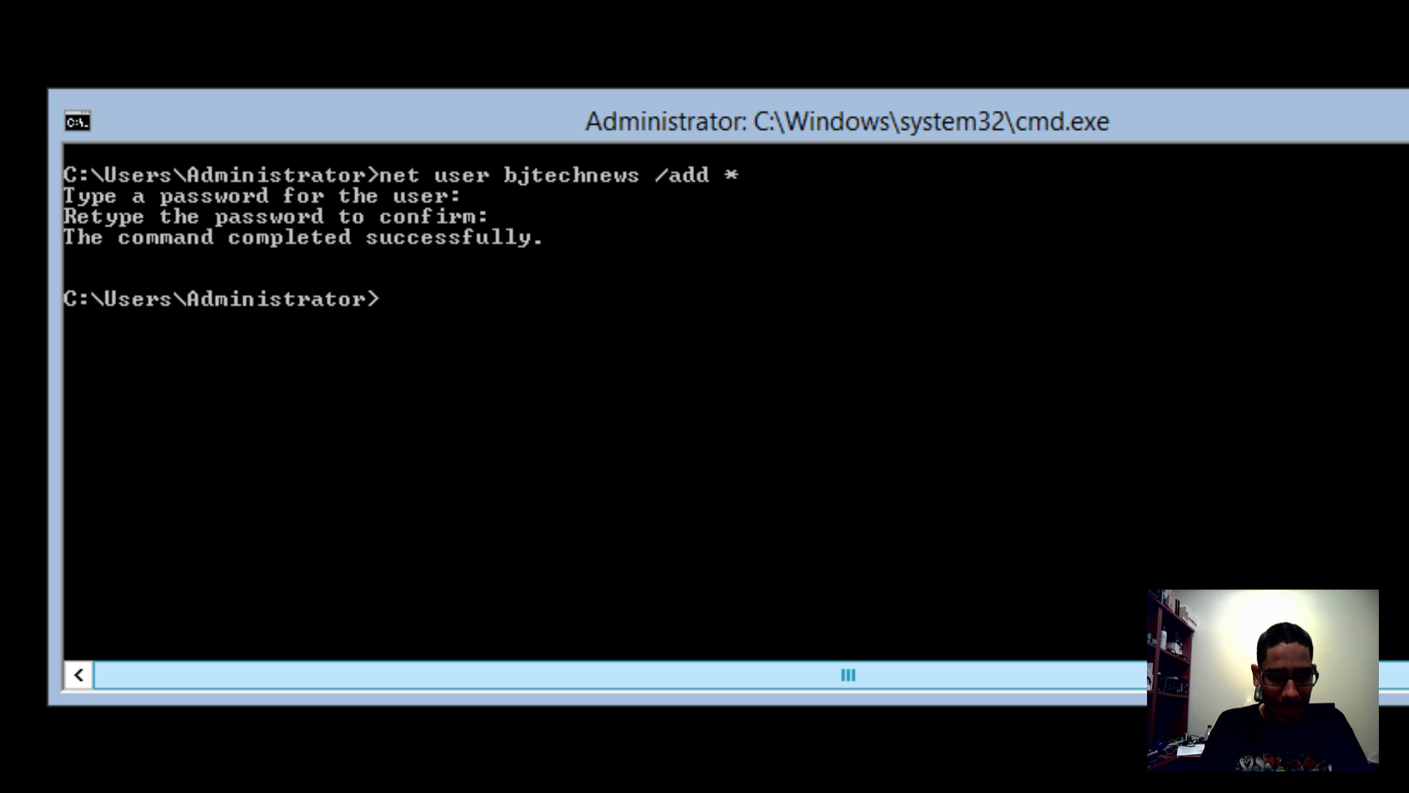
Step: Begin the command 'net localgroup Administrator /add' to add the user to the admin group
{"action": "type", "text": "net localgrou"}
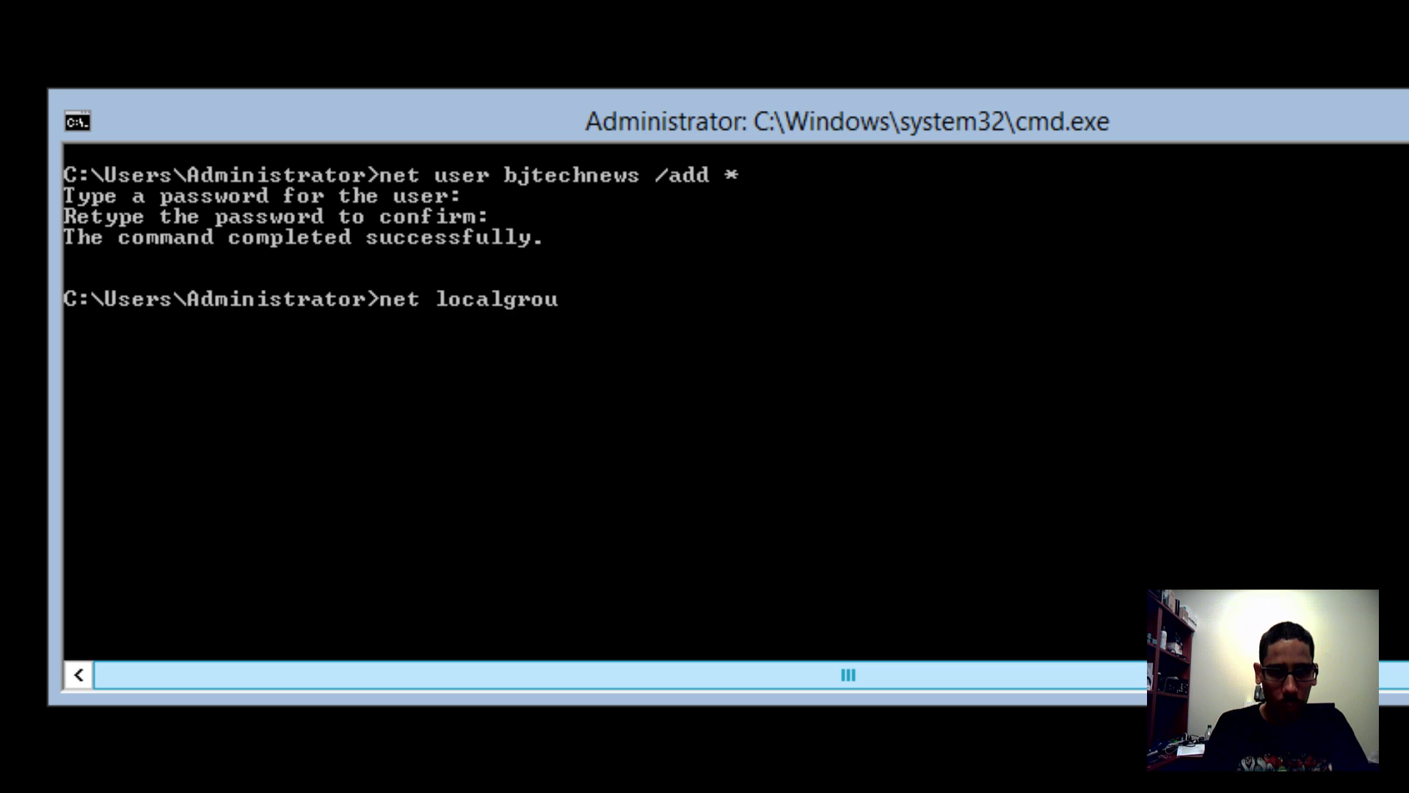
{"action": "type", "text": "p Admi"}
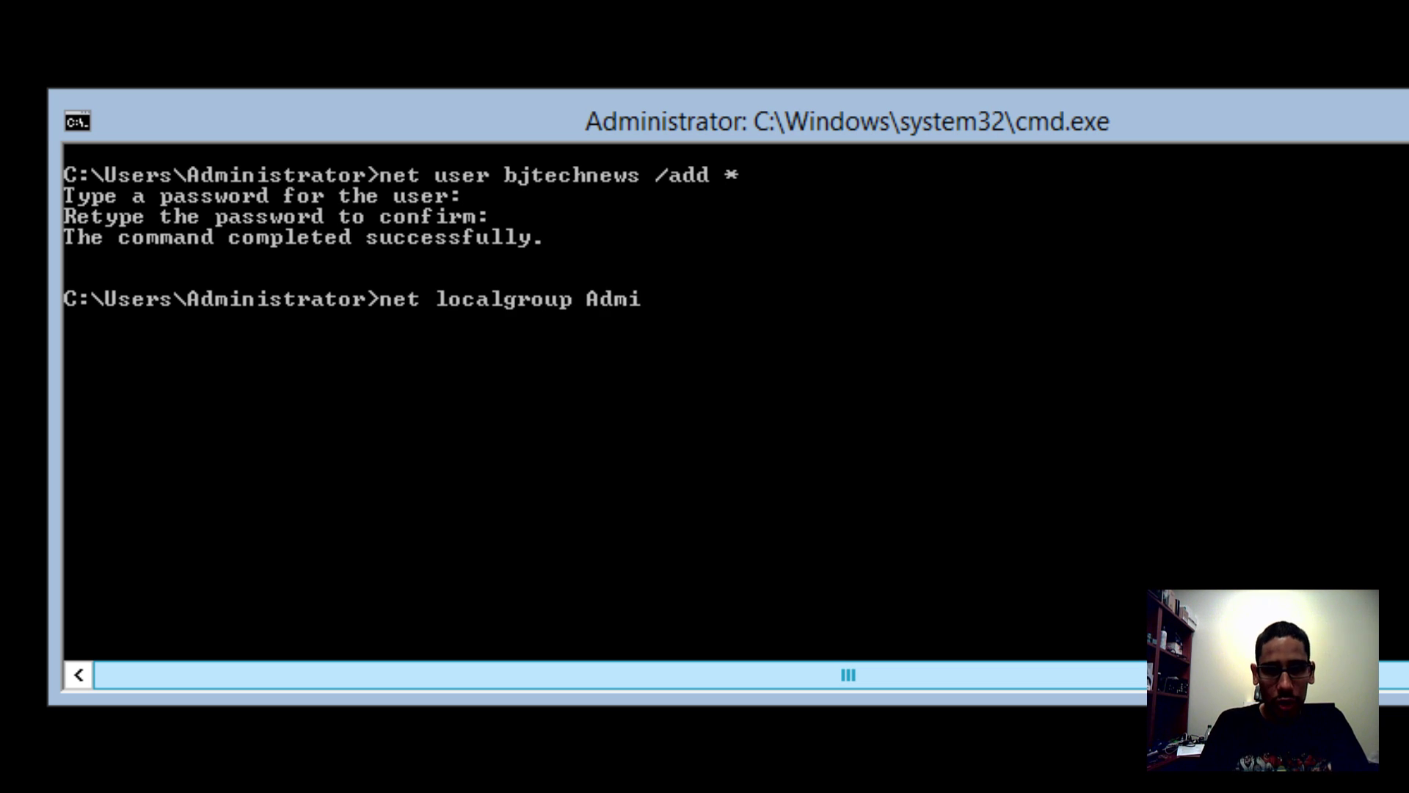
{"action": "type", "text": "nistrator /add bjtechnews"}
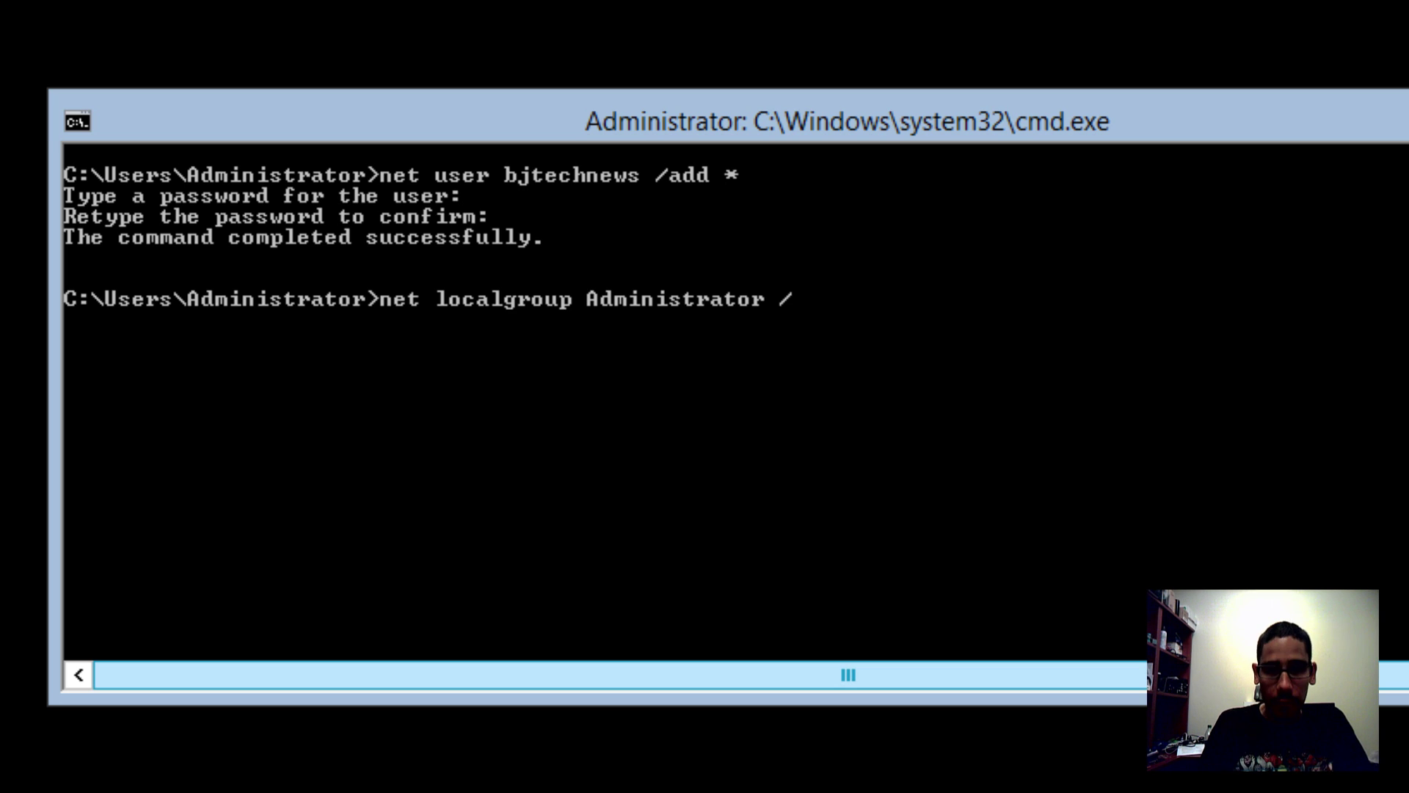
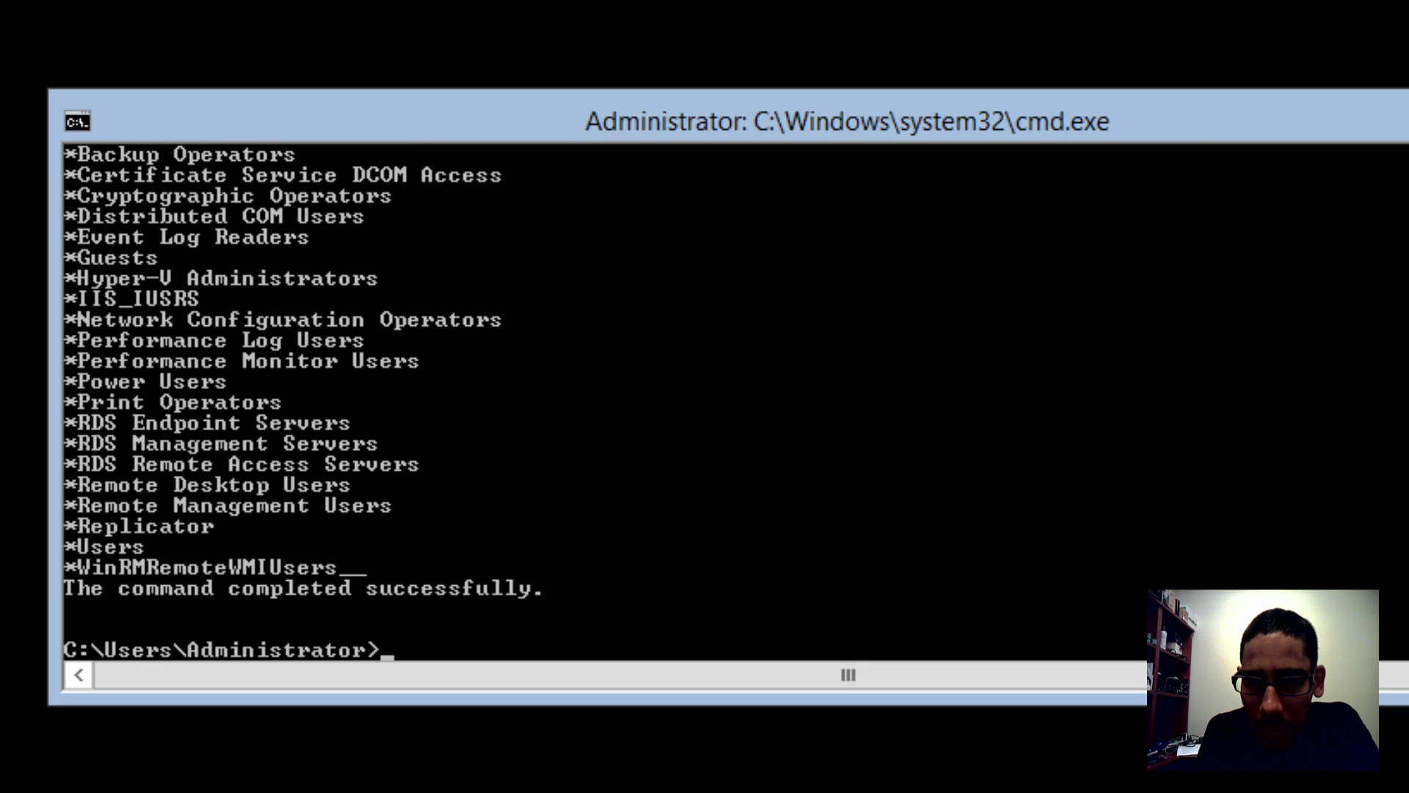
Step: Add the user account to the local Administrators group with net localgroup, then start a net user command
{"action": "scroll", "coordinate": [661, 404], "scroll_direction": "up", "scroll_amount": 2}
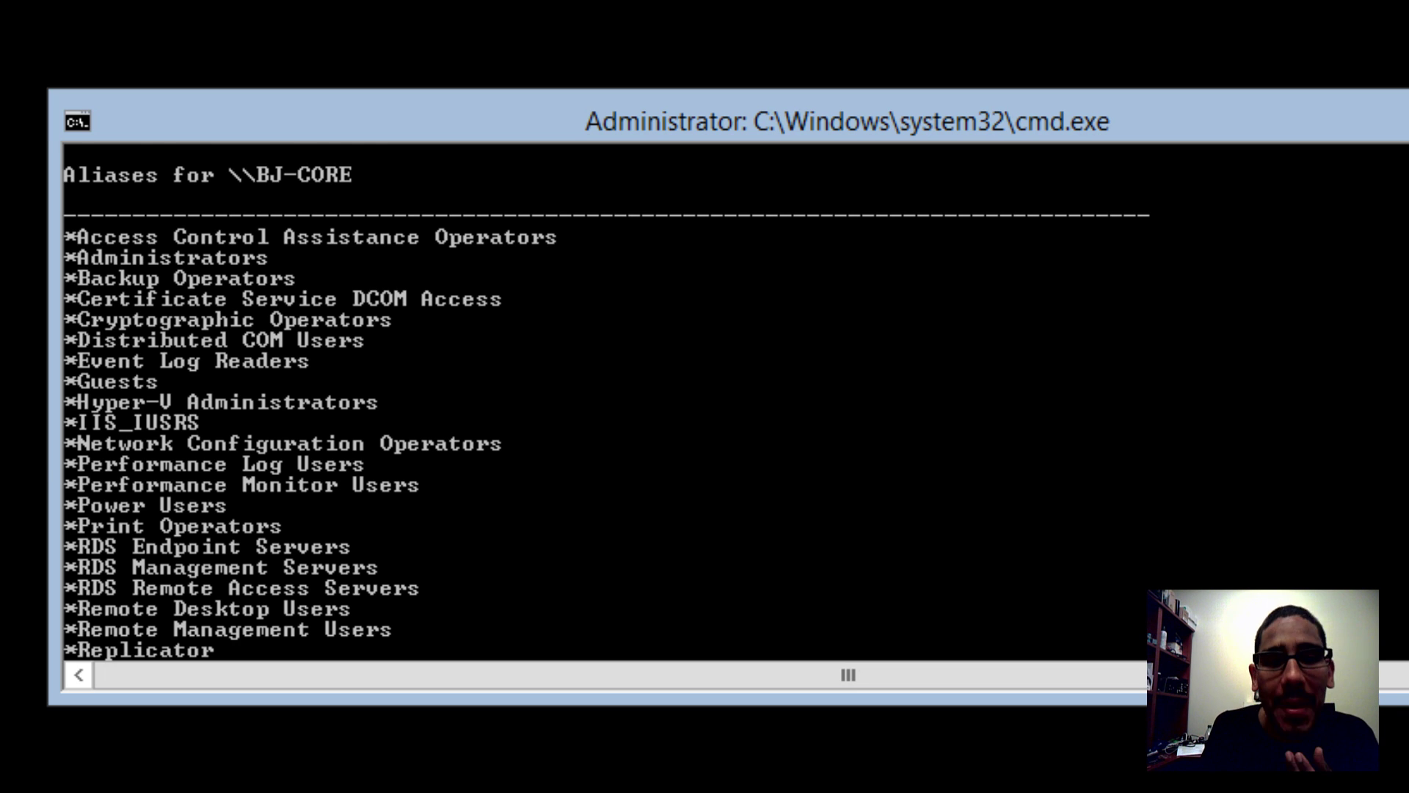
{"action": "scroll", "coordinate": [1204, 454], "scroll_direction": "down", "scroll_amount": 5}
{"action": "type", "text": "net localgroup Administrator /add bjtechnews"}
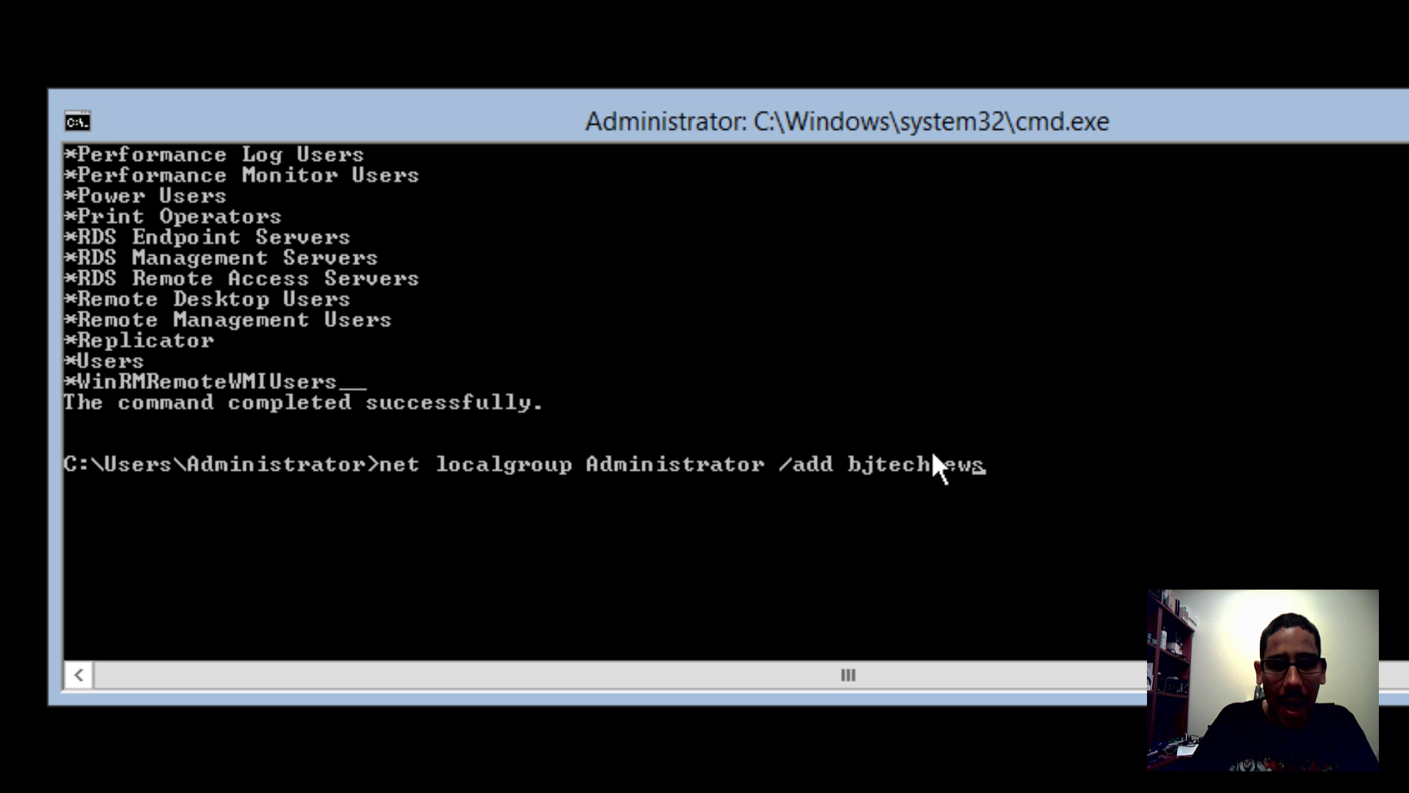
{"action": "type", "text": "s"}
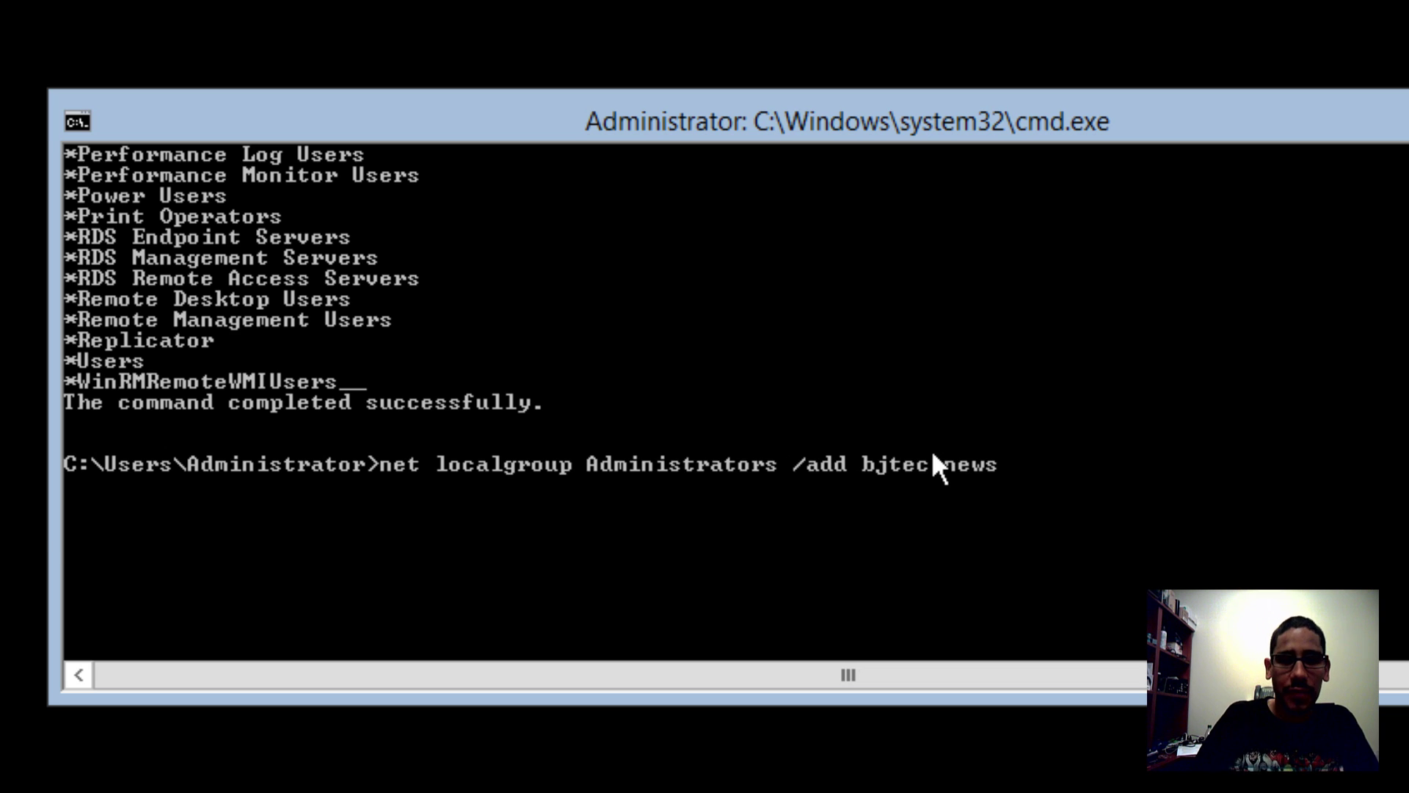
{"action": "key", "text": "Return"}
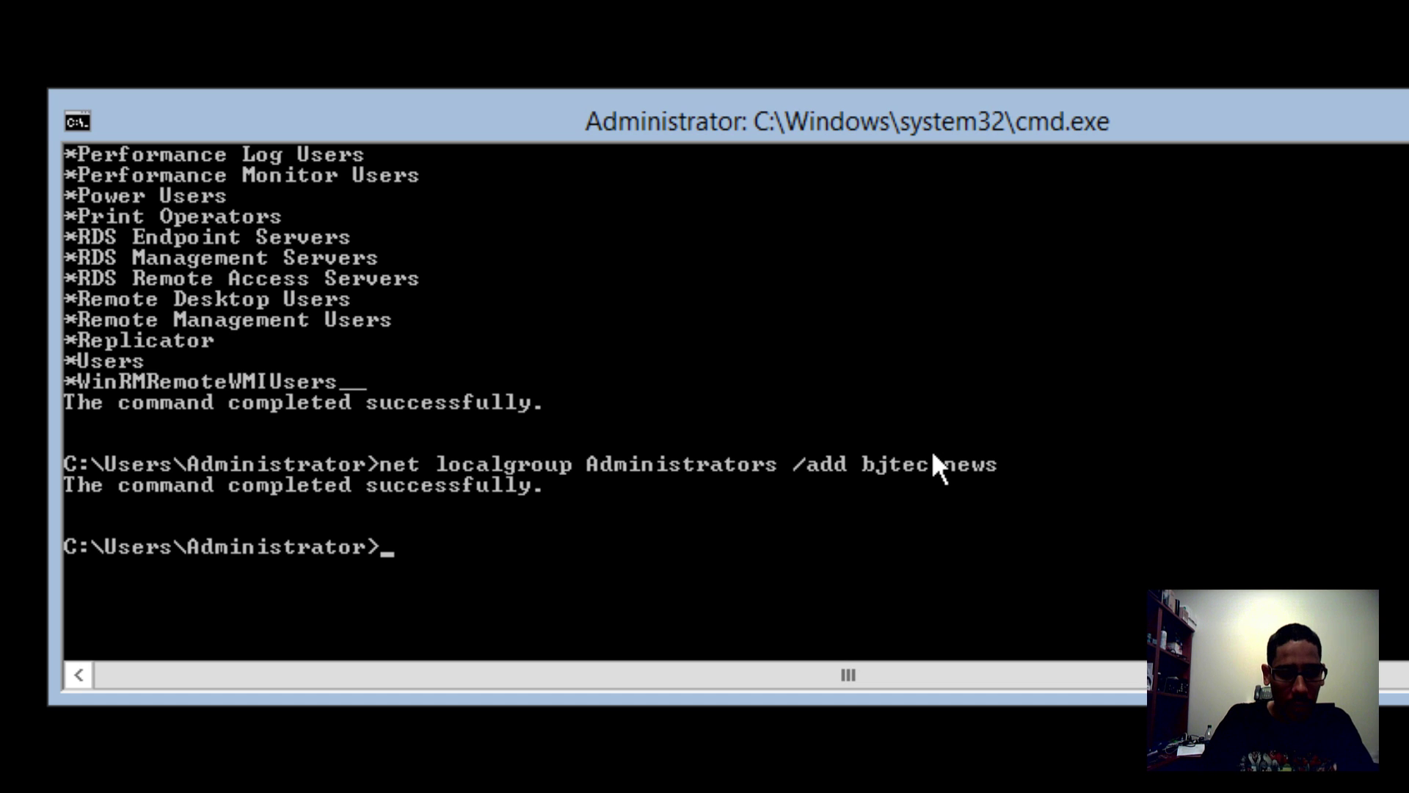
{"action": "type", "text": "net user bjtechnew"}
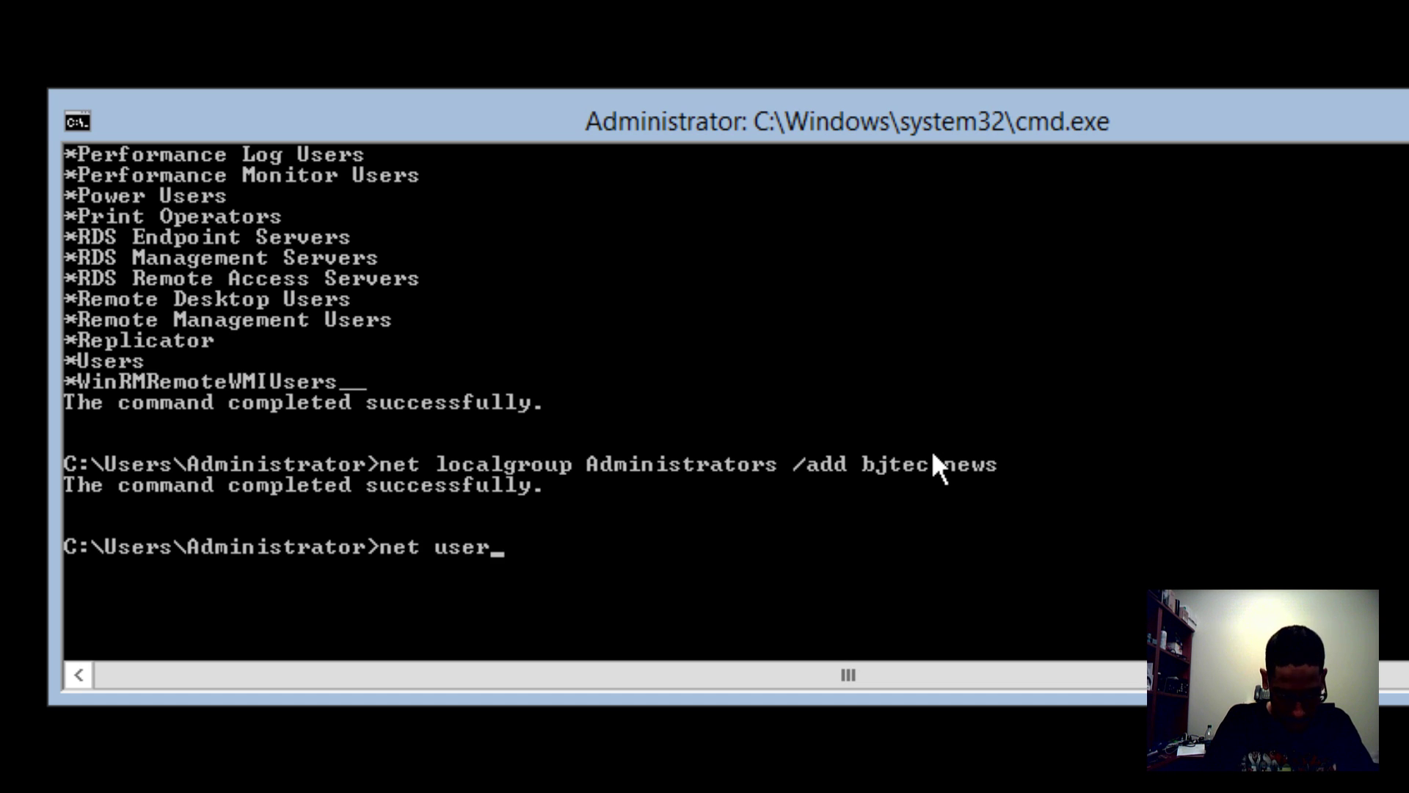
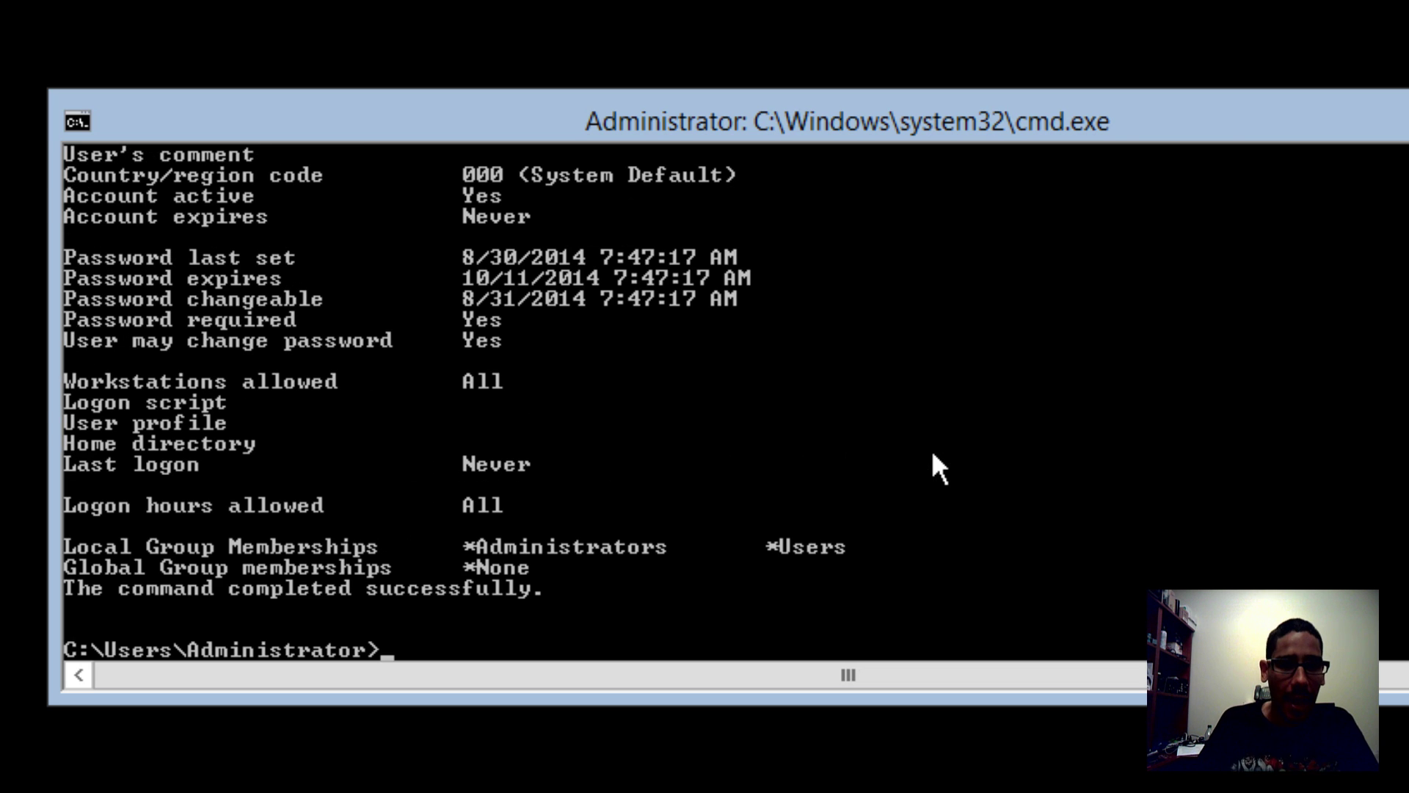
Step: Review the net user output showing Administrators membership, then restore the VM's 'stable' snapshot
{"action": "scroll", "coordinate": [453, 401], "scroll_direction": "up", "scroll_amount": 3}
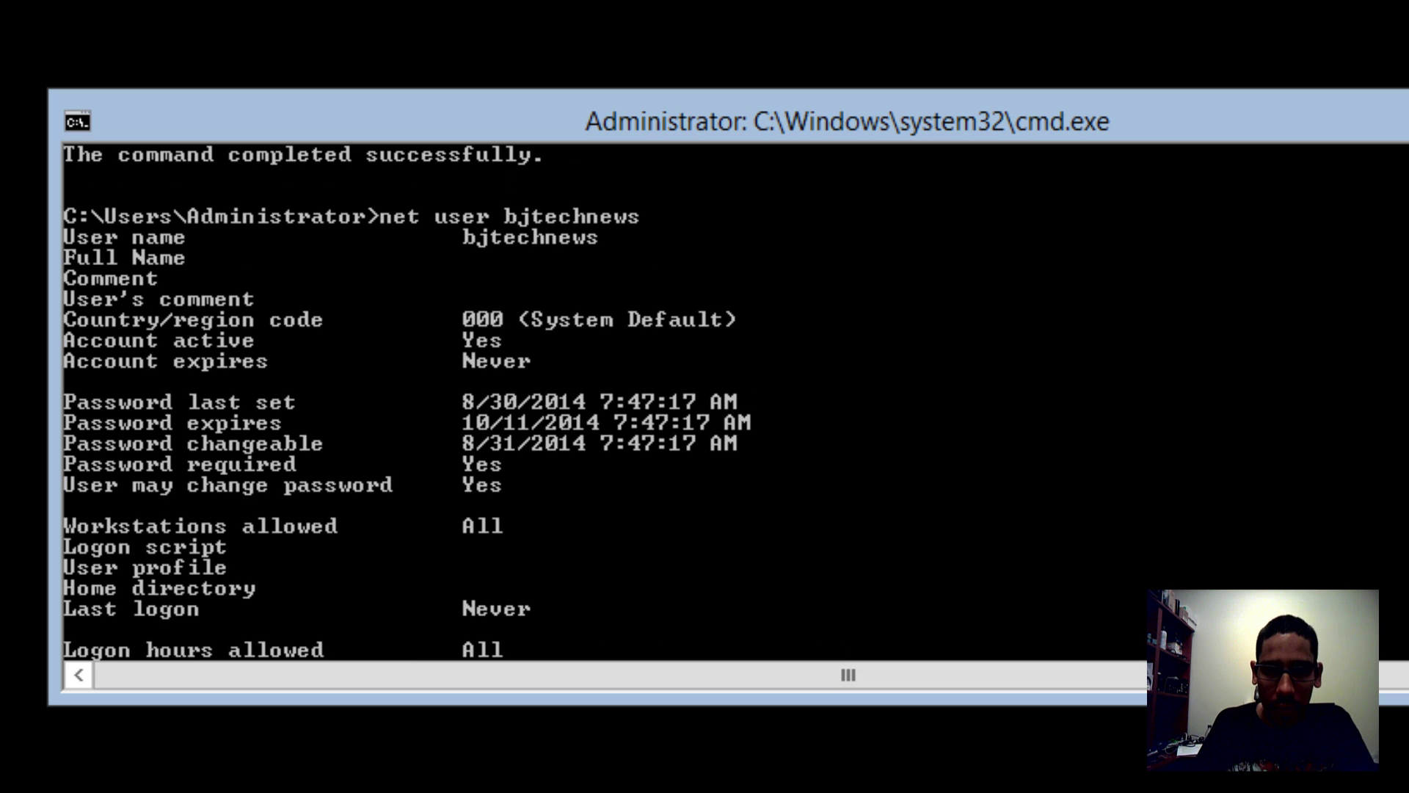
{"action": "scroll", "coordinate": [660, 404], "scroll_direction": "down", "scroll_amount": 6}
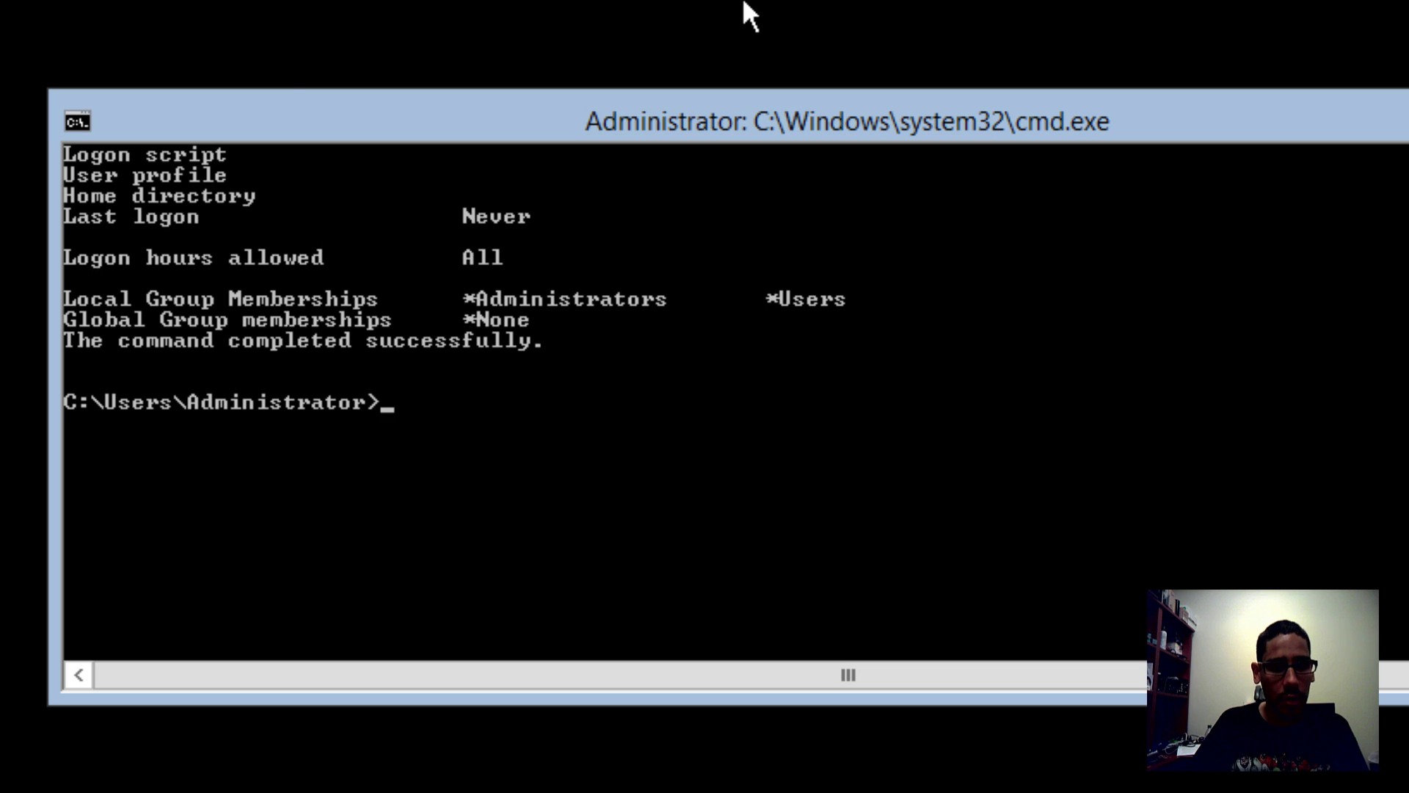
{"action": "left_click", "coordinate": [280, 9]}
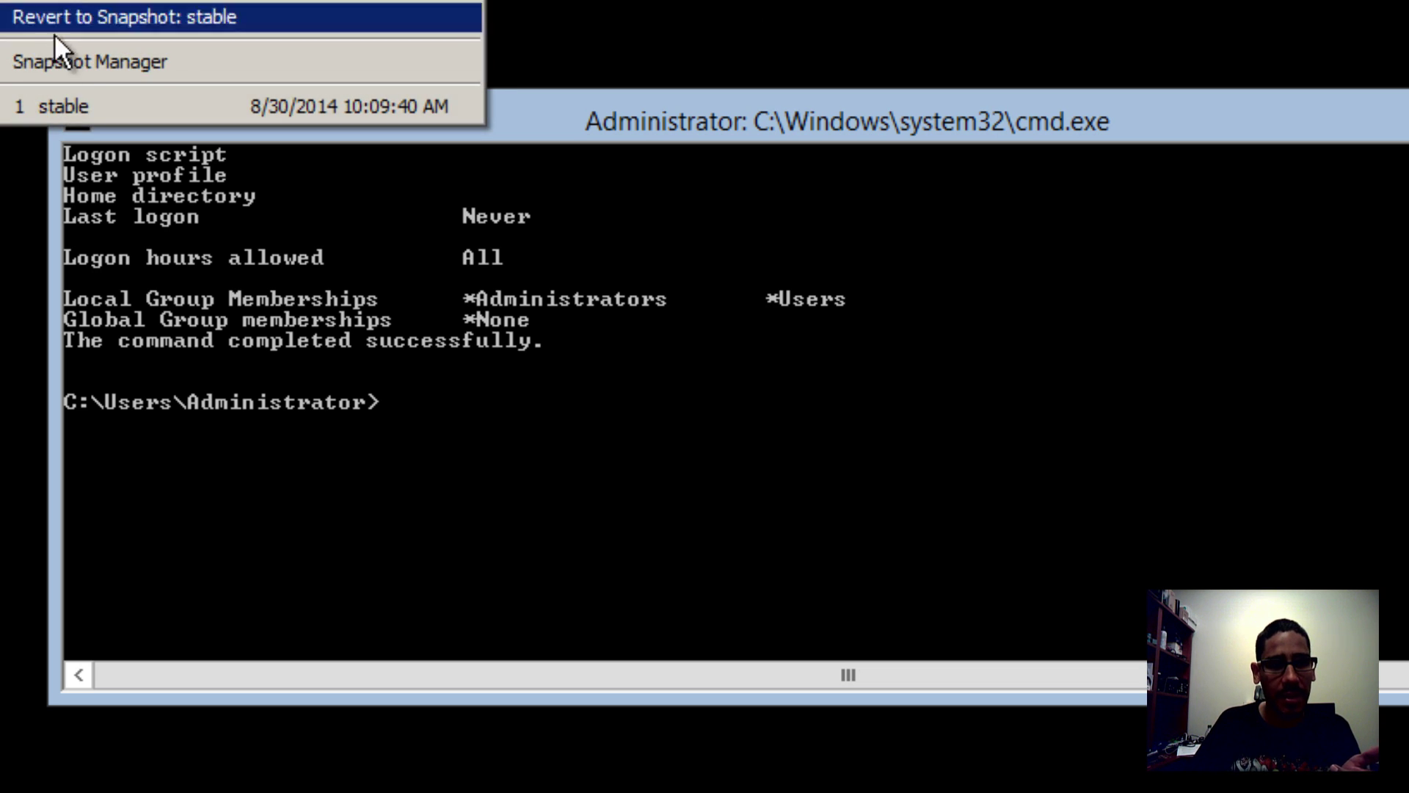
{"action": "left_click", "coordinate": [67, 103]}
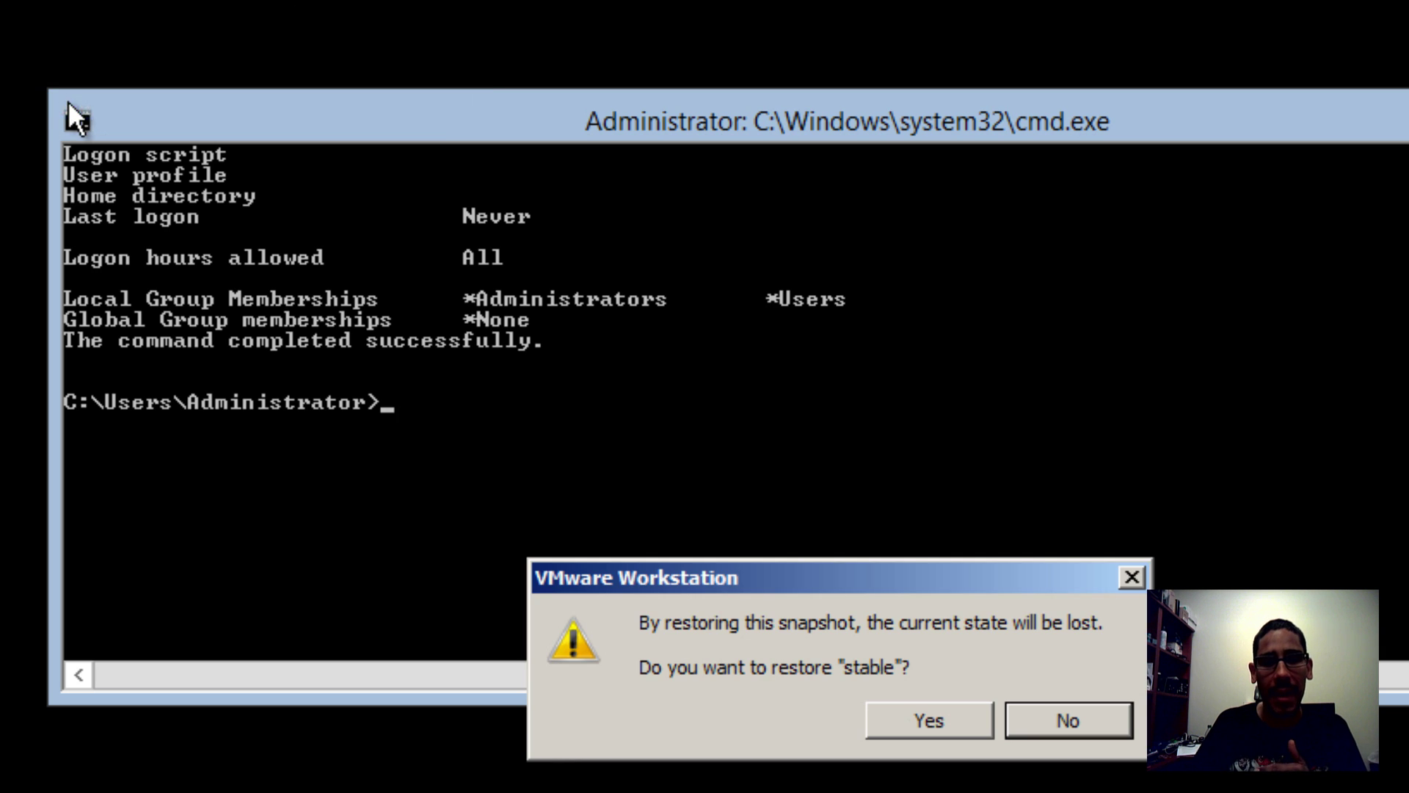
{"action": "left_click", "coordinate": [922, 732]}
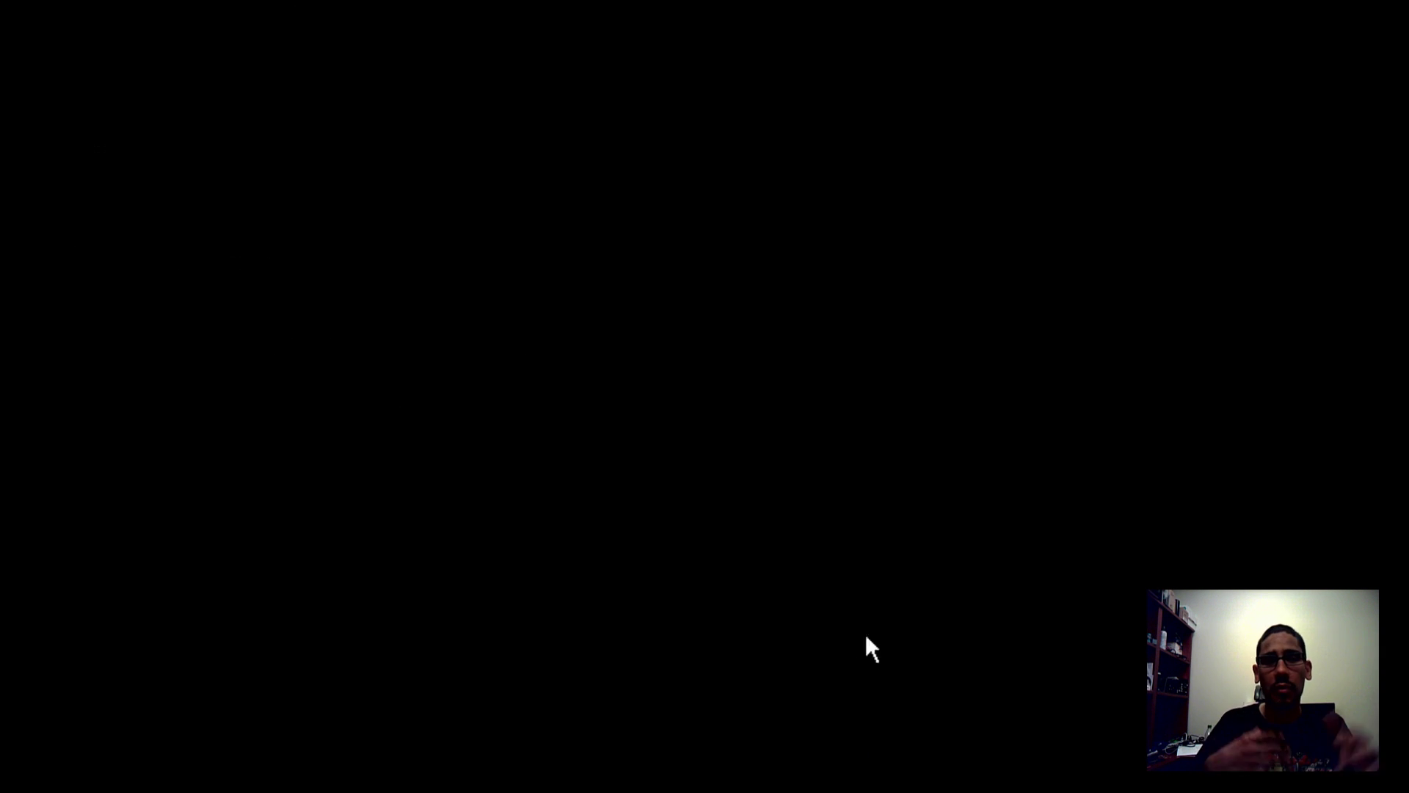